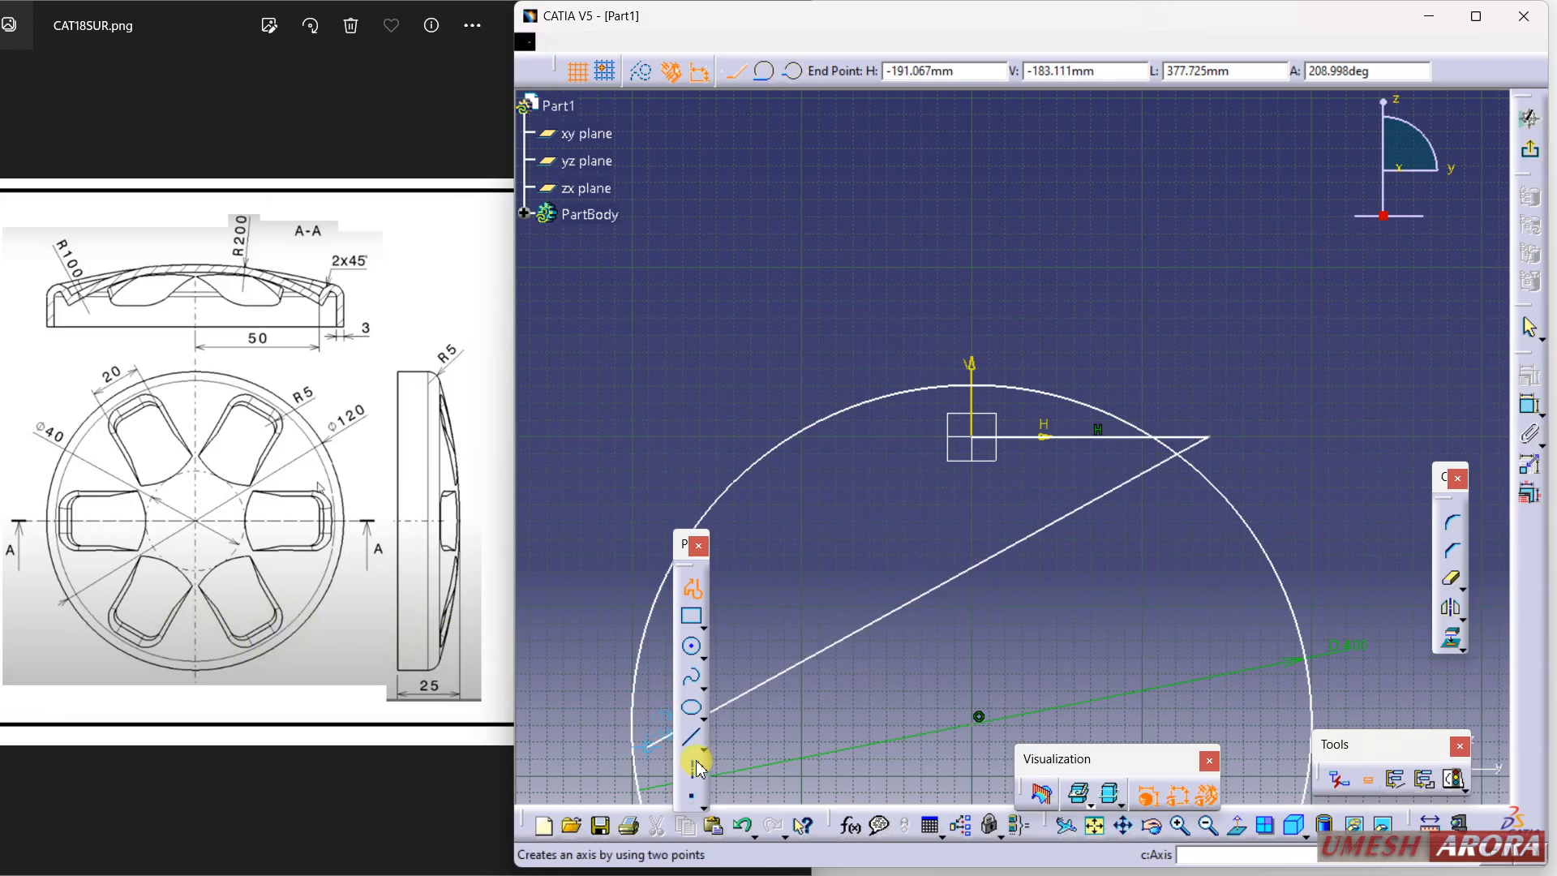
Draw a vertical axis about 65 mm long upward from the sketch origin
click(1141, 489)
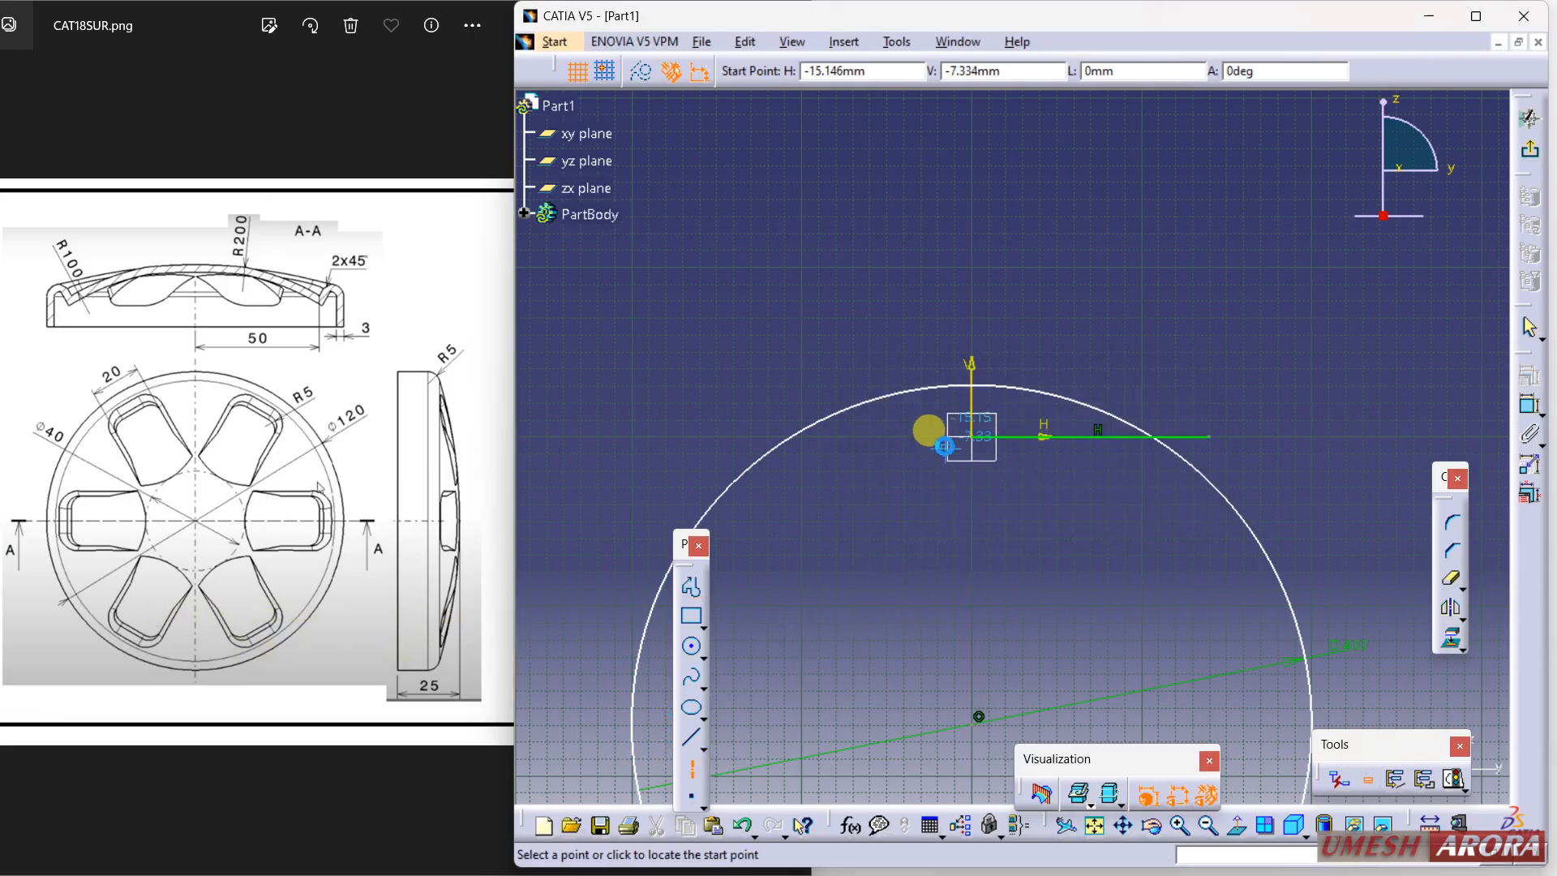
click(972, 436)
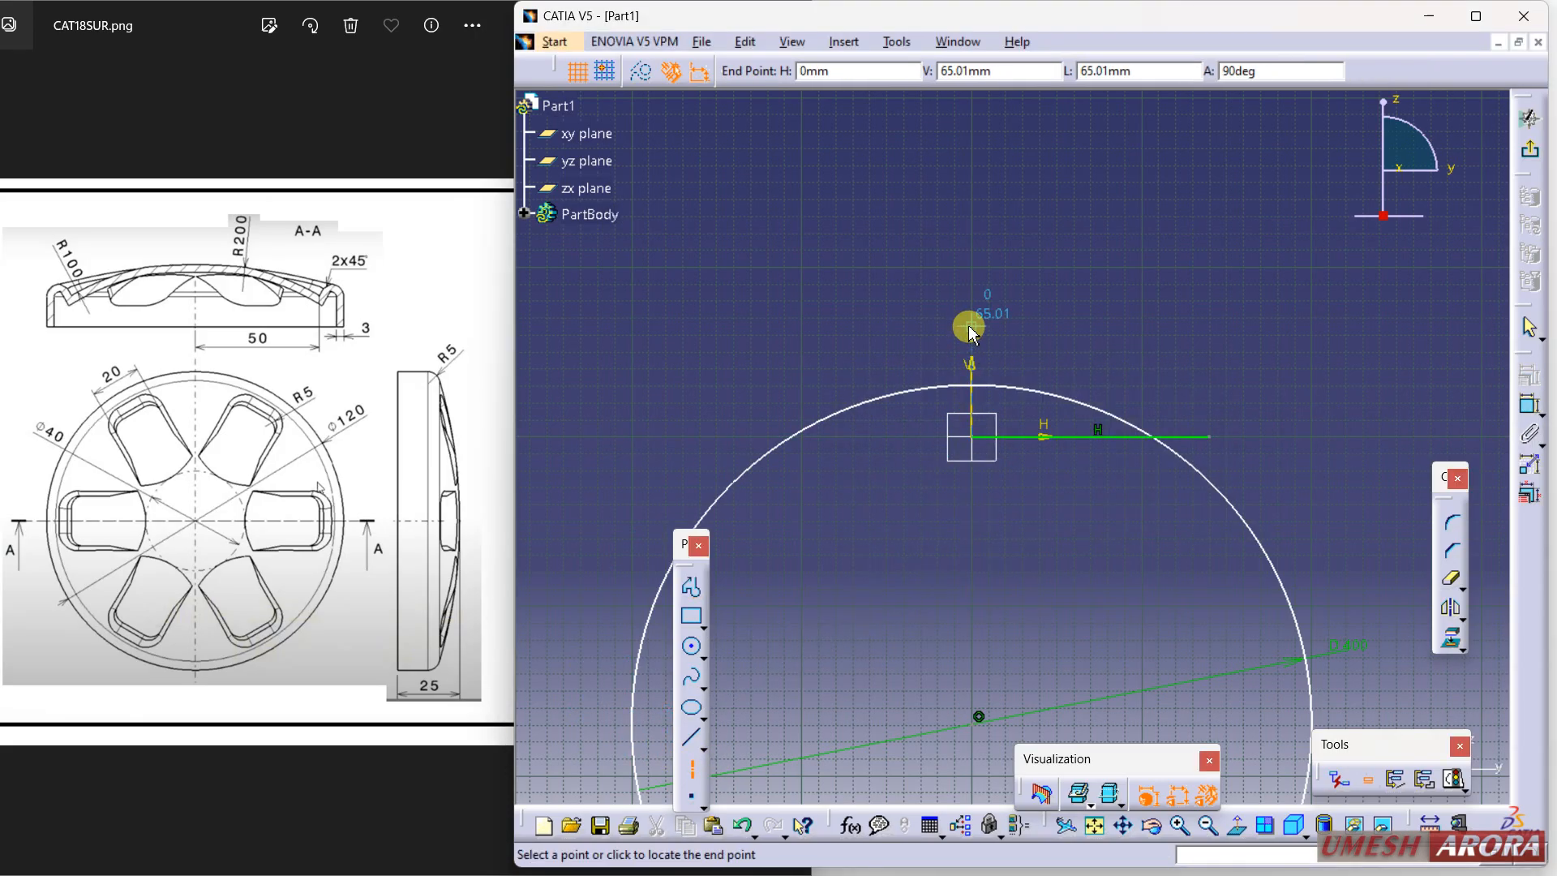
click(967, 327)
Quick-trim the circle and horizontal line so only the arc between the vertical axis and the line's end remains
click(1451, 576)
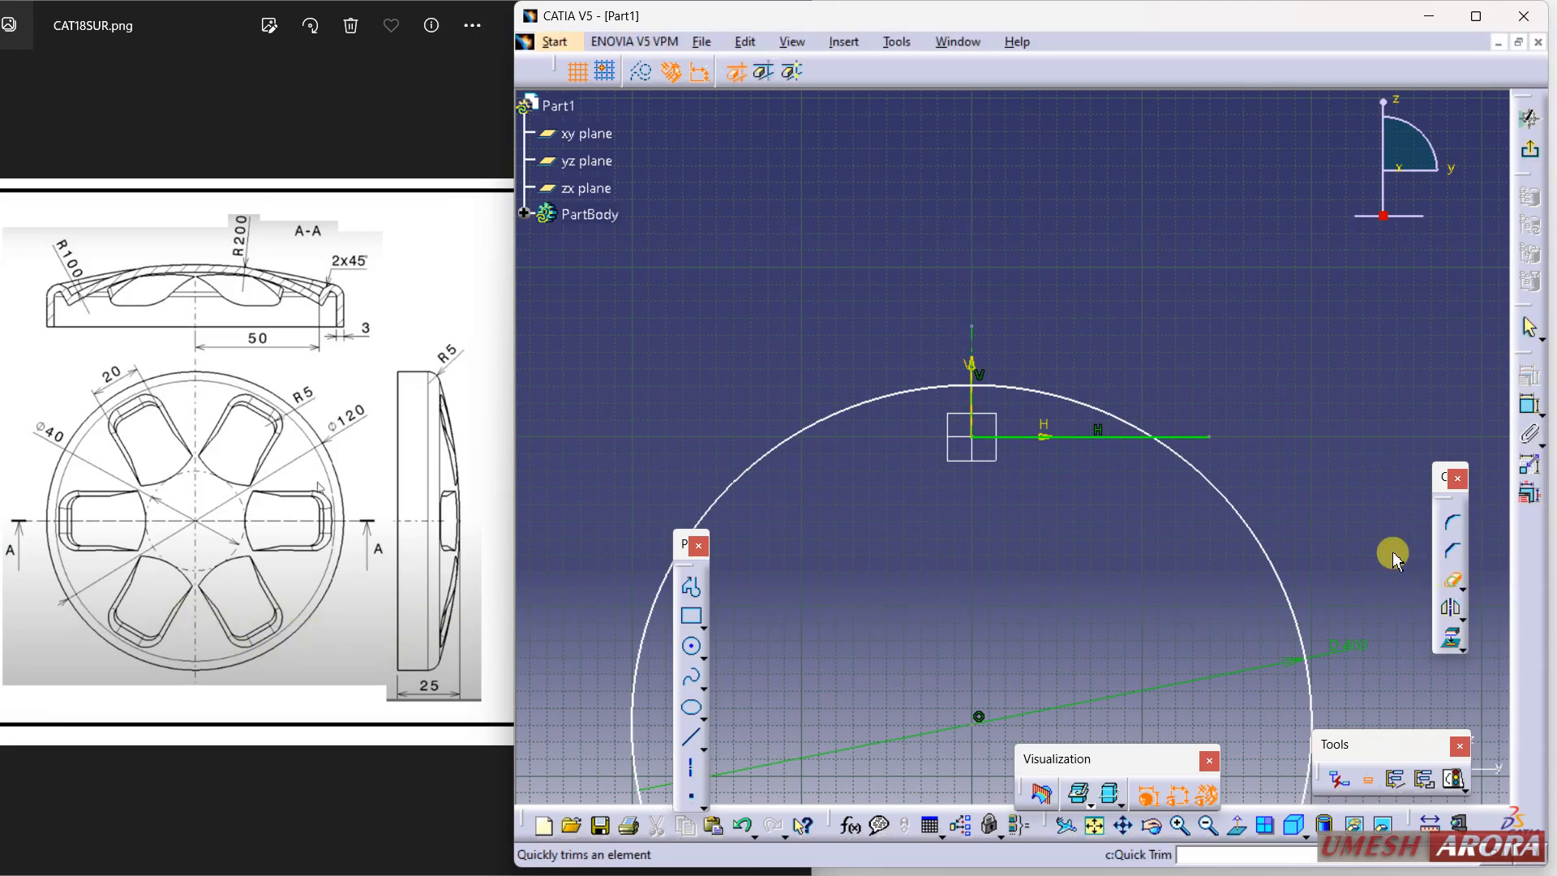
click(1222, 468)
click(1182, 428)
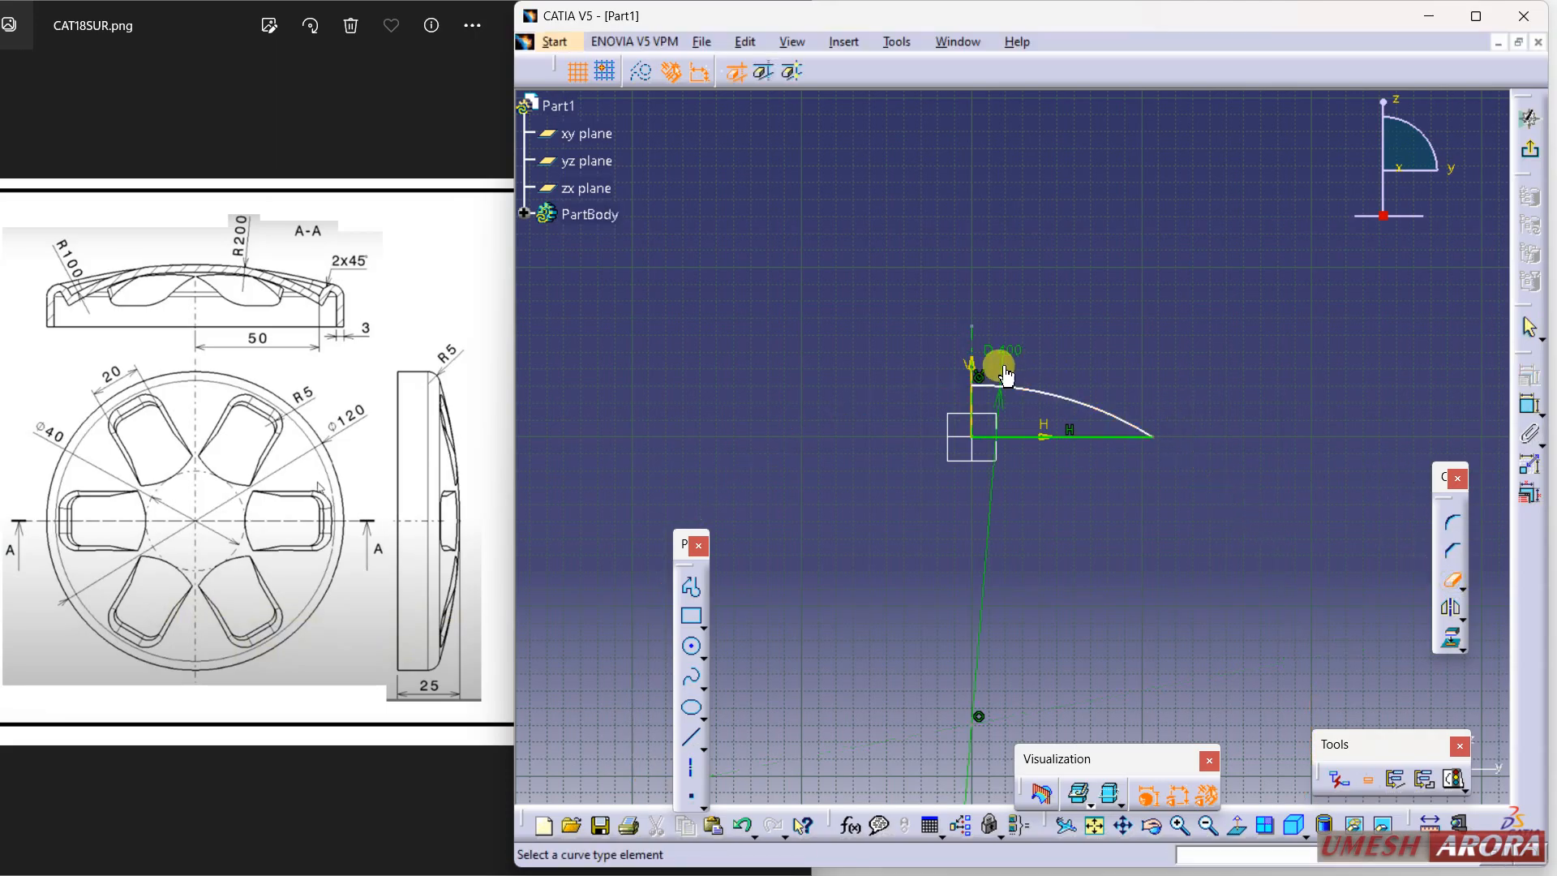
click(971, 344)
Draw a vertical line downward from the arc's outer end, finishing about 60 mm below the arc's top
middle_drag(1085, 500, 1039, 371)
middle_drag(1104, 486, 935, 441)
click(694, 585)
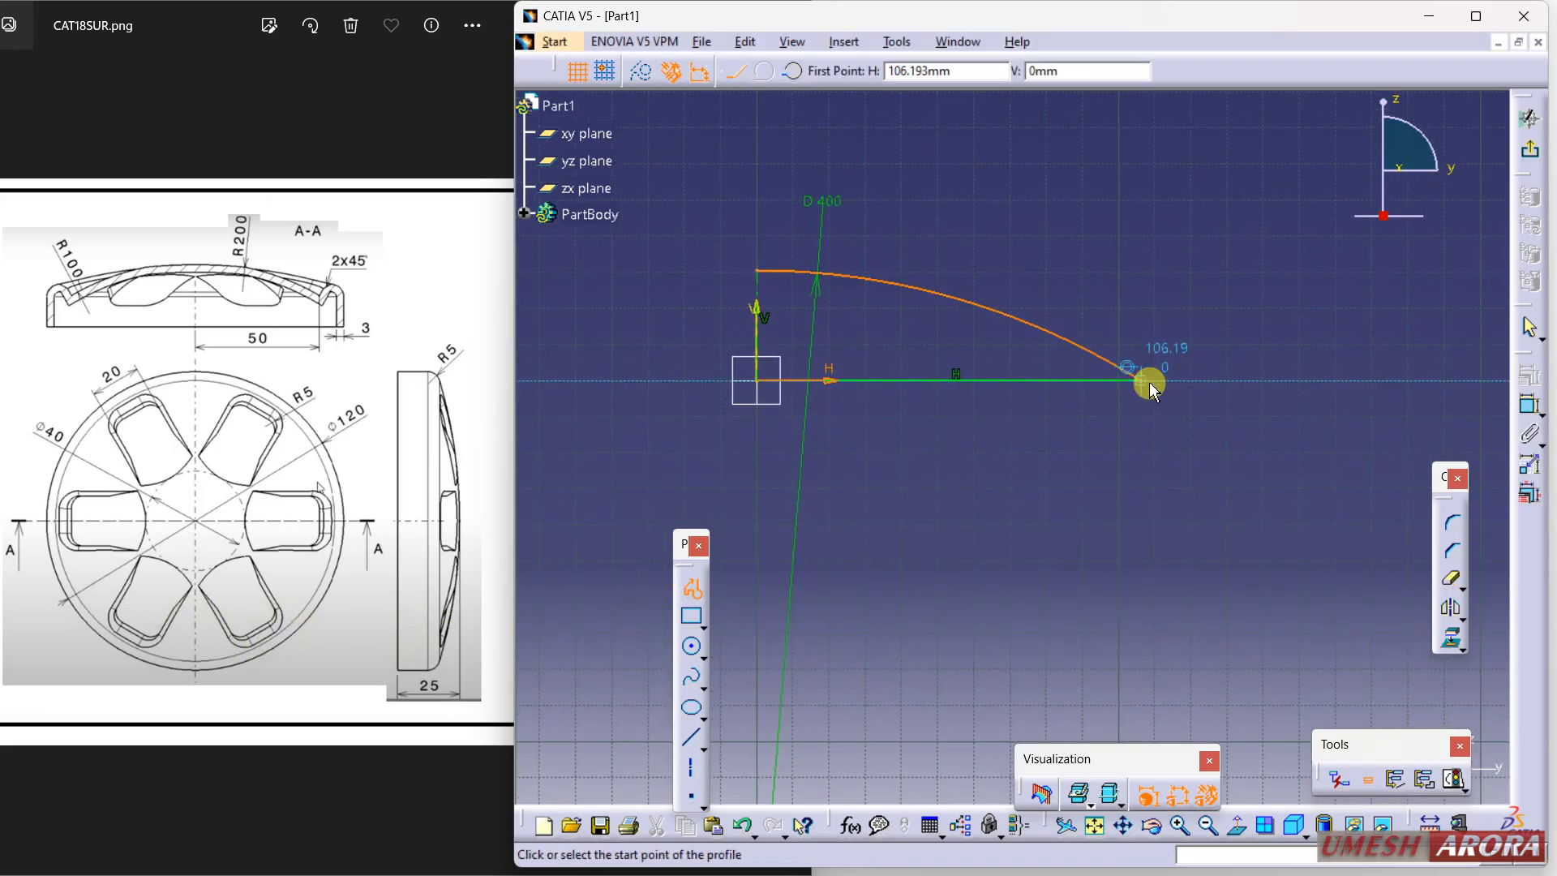
double_click(1142, 489)
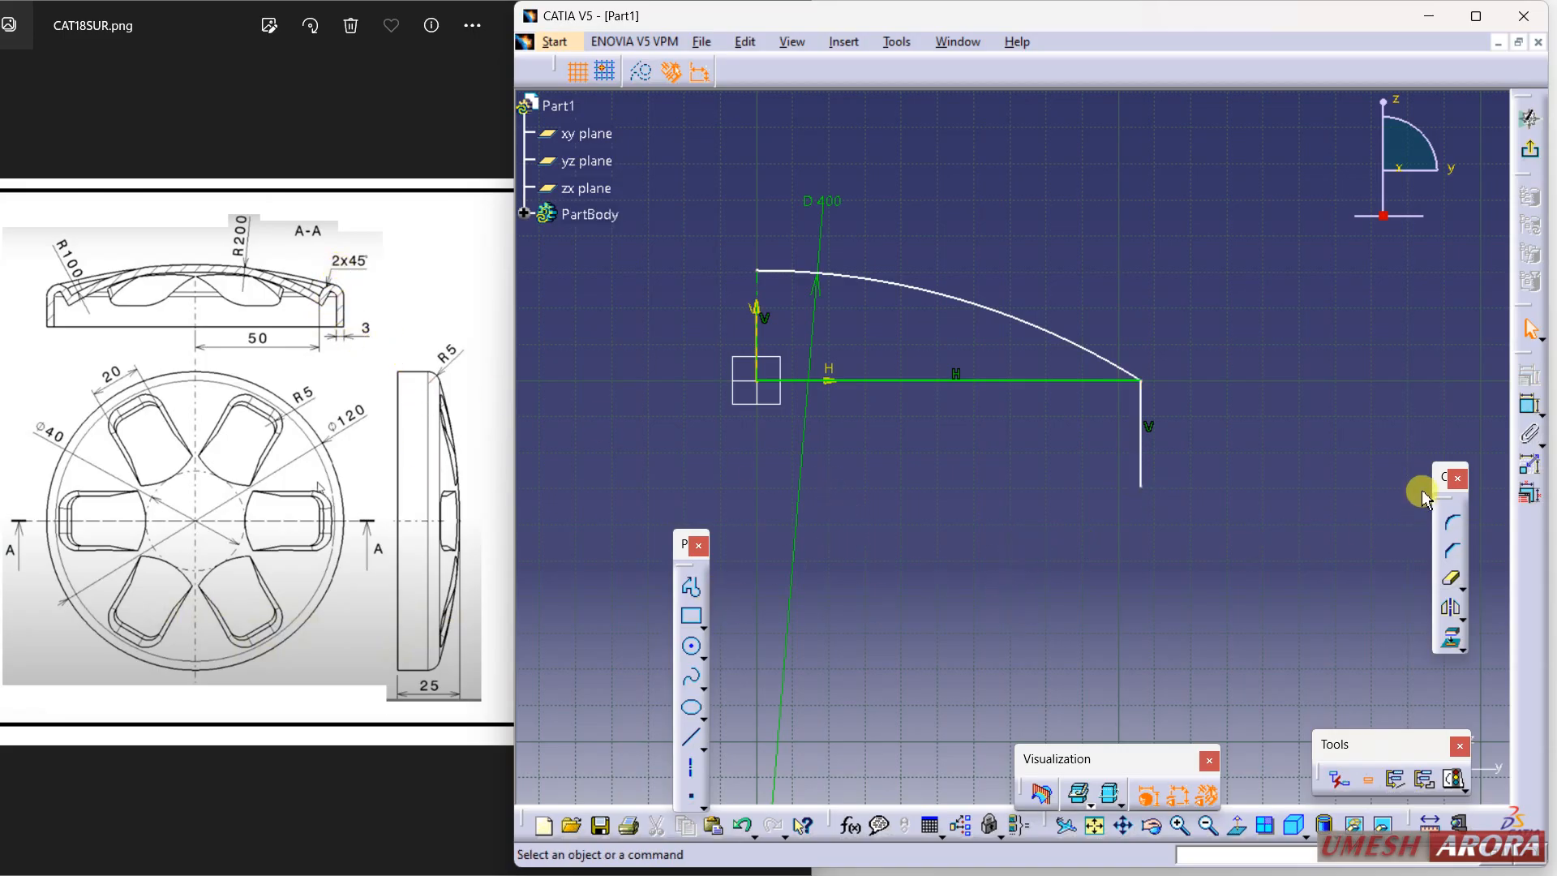
Dimension the vertical distance between the arc's top end and the vertical line's lower end, and set it to 25 mm
click(1523, 408)
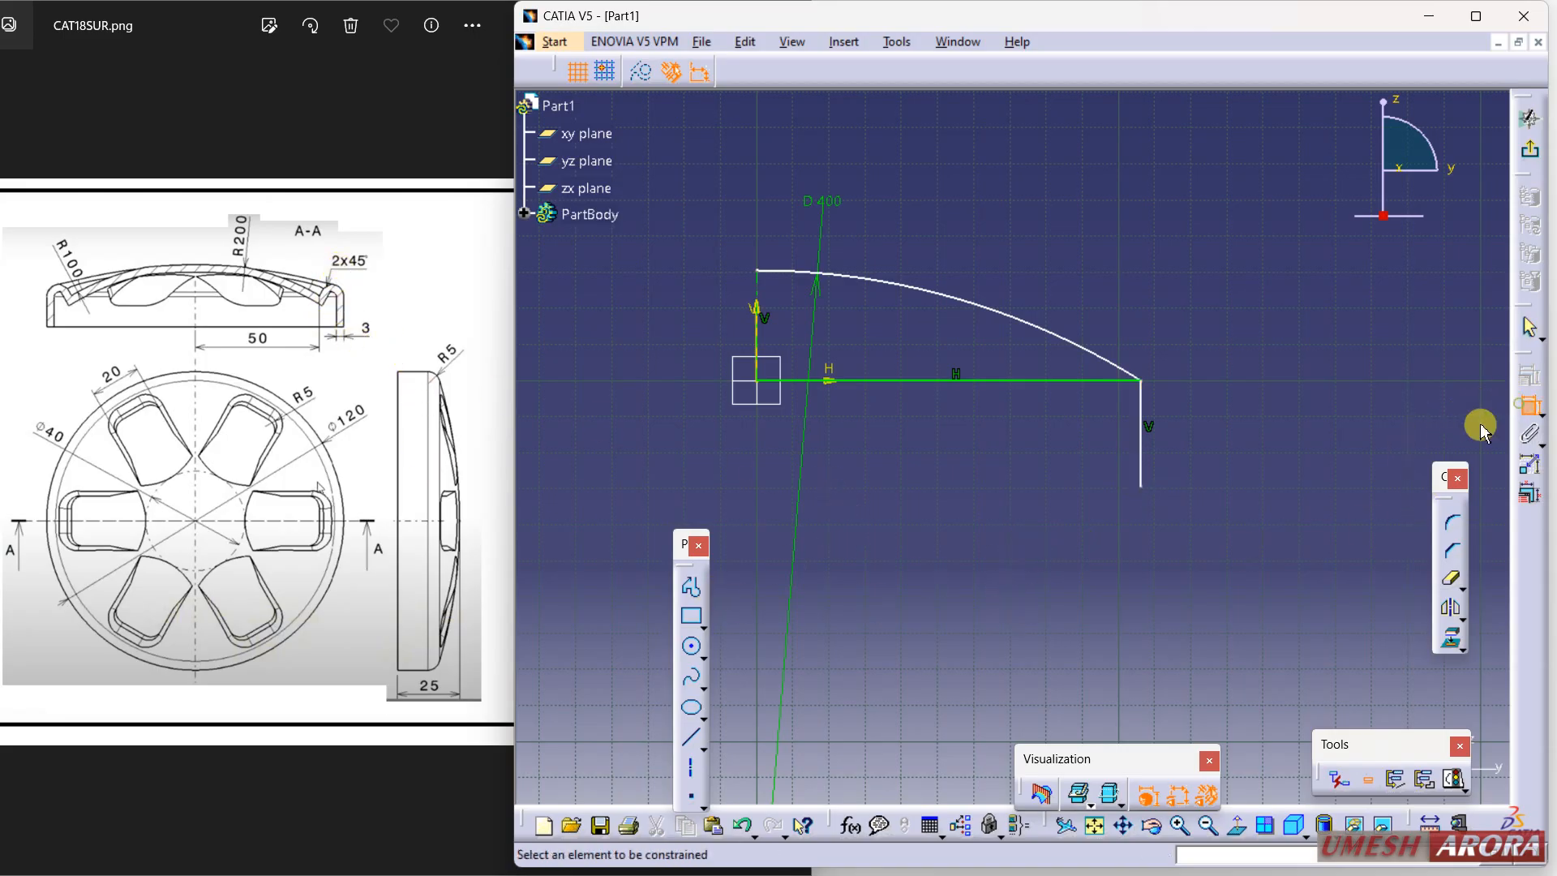
click(1142, 488)
click(754, 274)
right_click(1269, 358)
click(1314, 460)
click(1272, 392)
double_click(1268, 367)
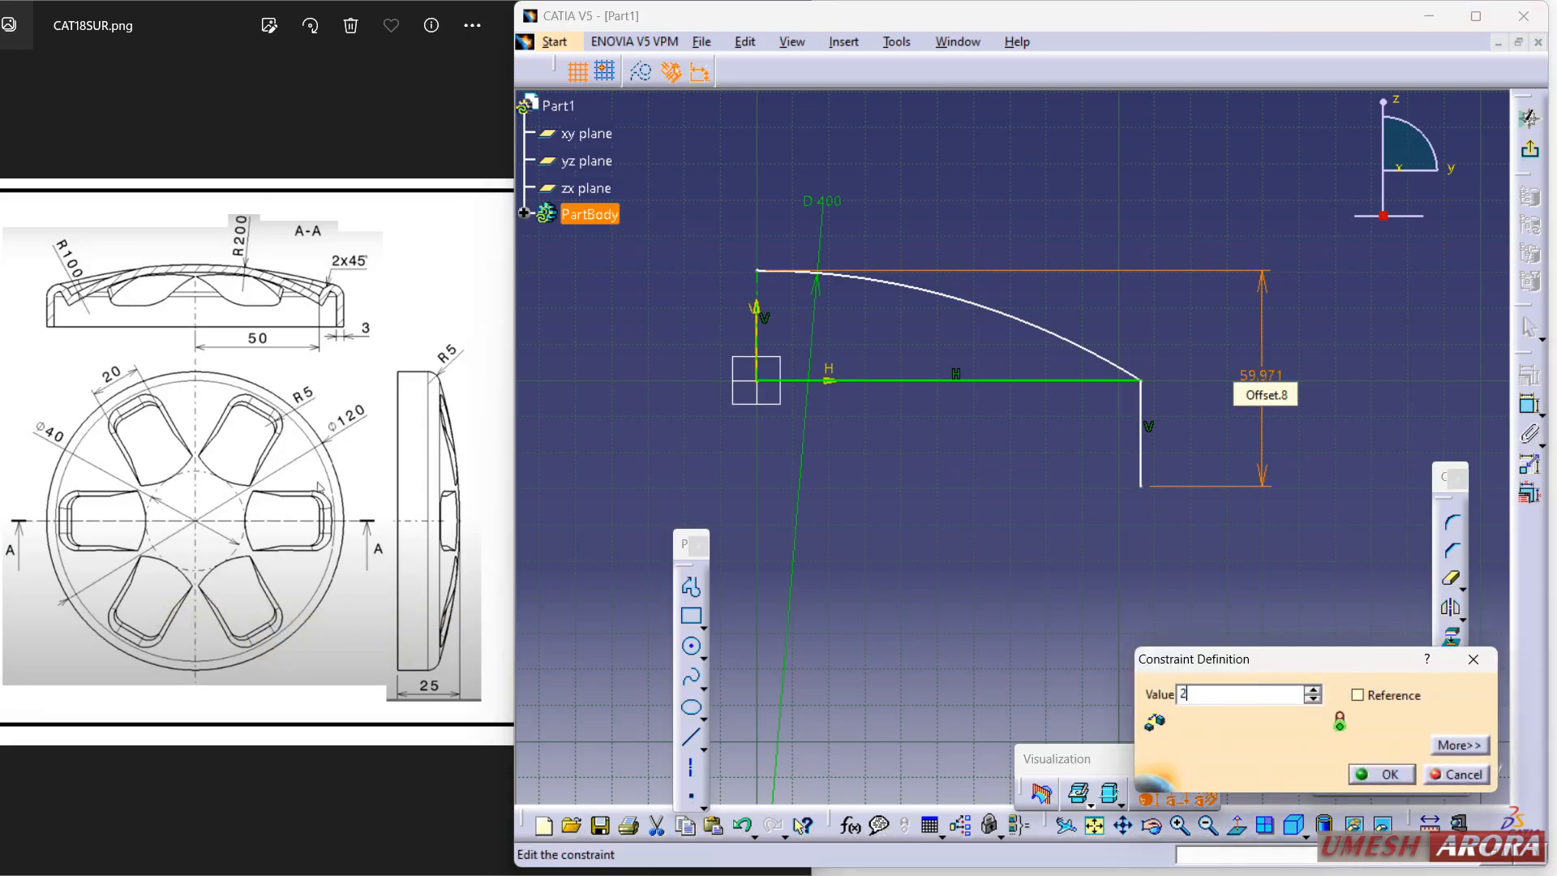
key(Return)
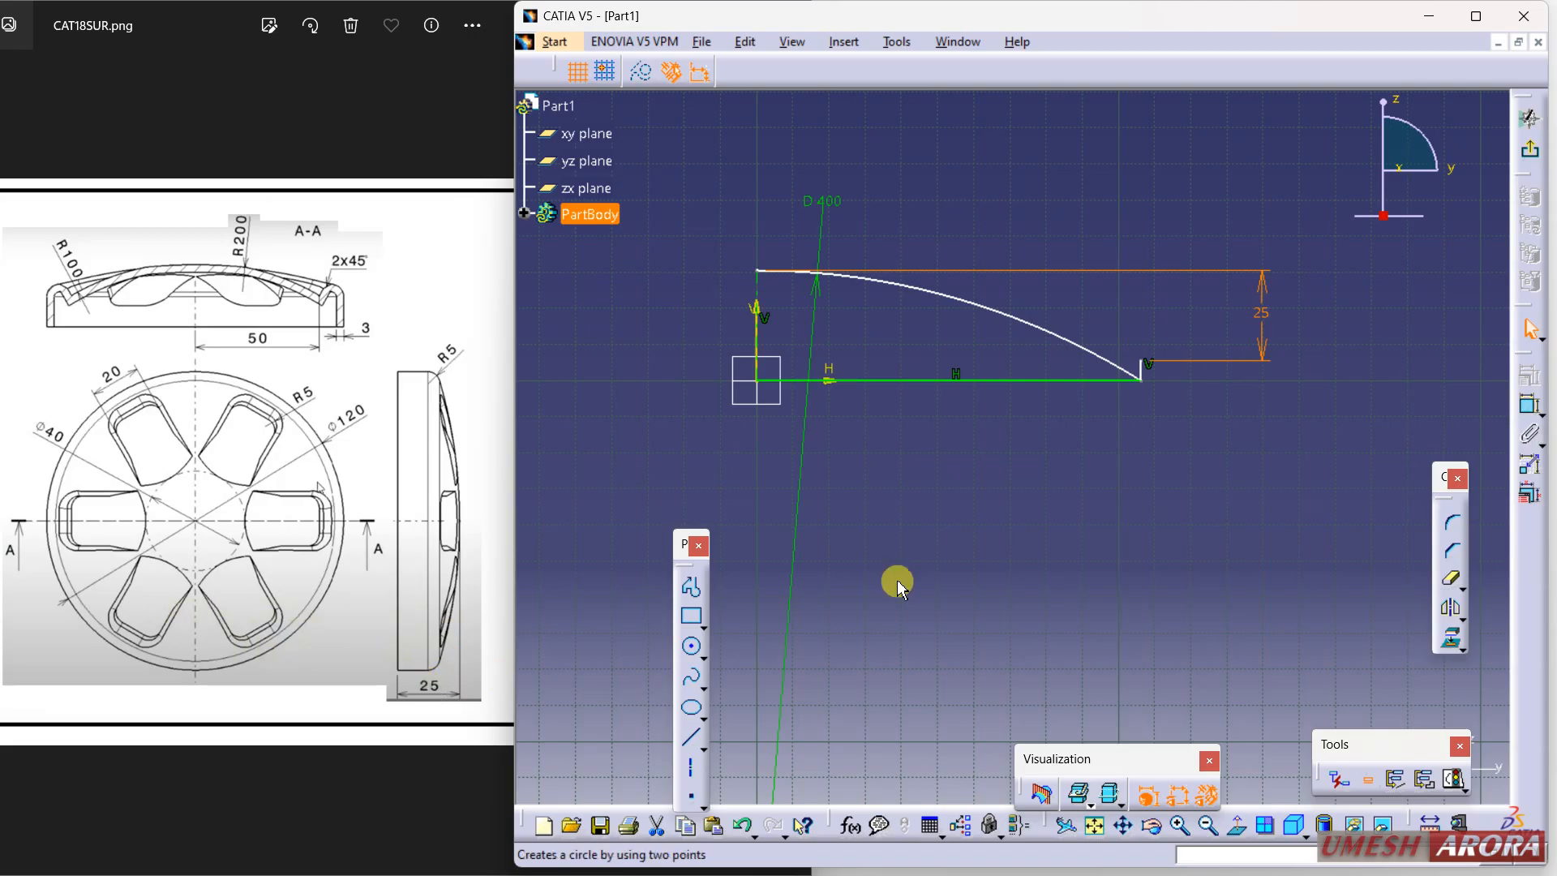
Move the profile's outer end inward so the vertical line hangs below the arc's end point
click(1166, 453)
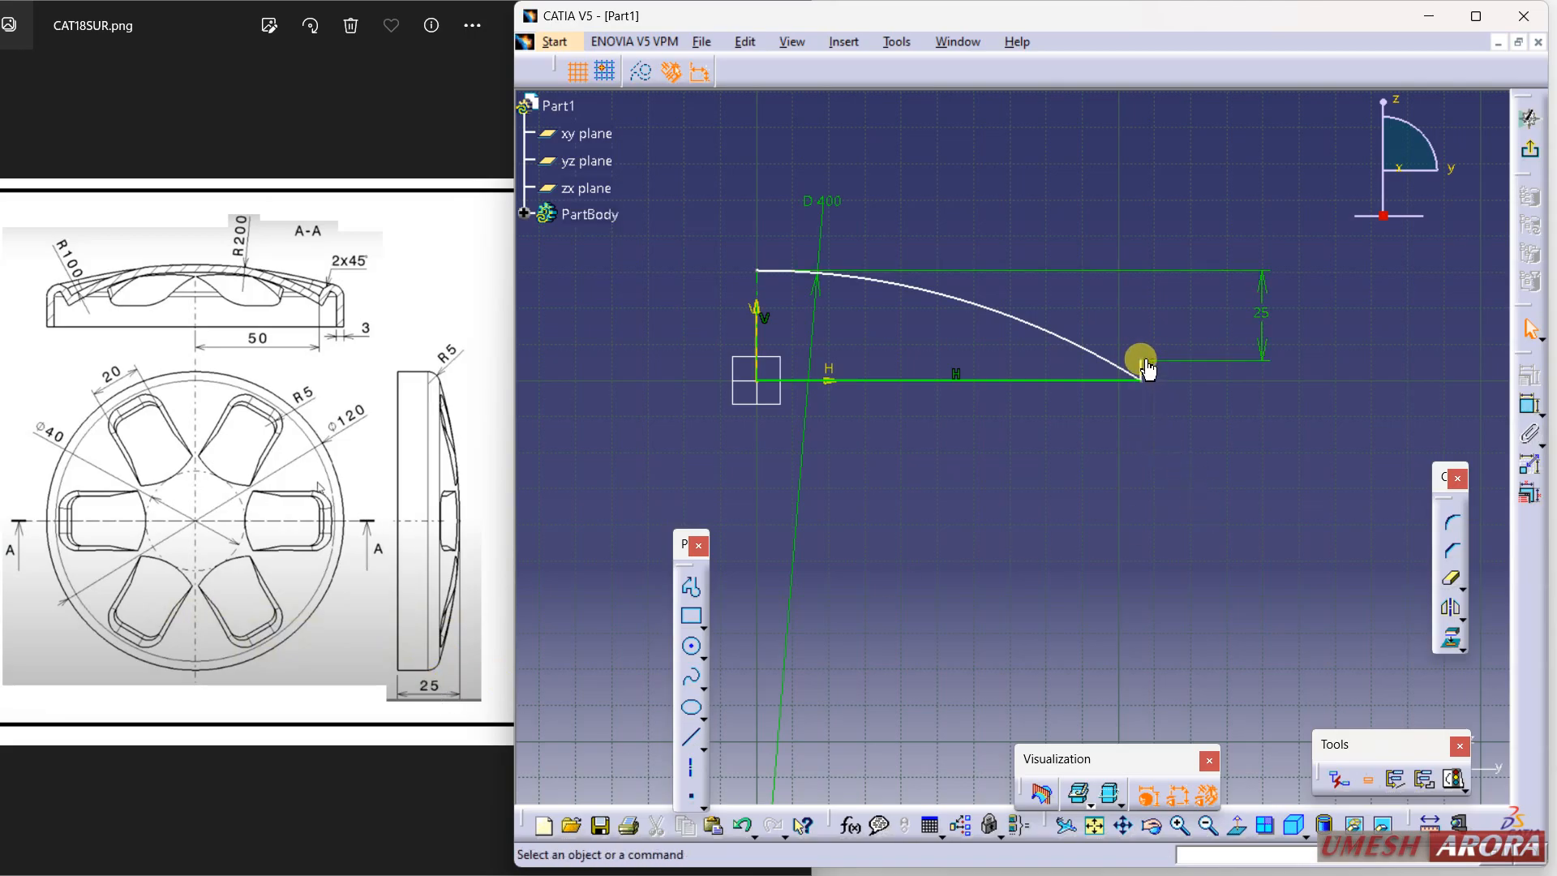
drag(1145, 378, 984, 435)
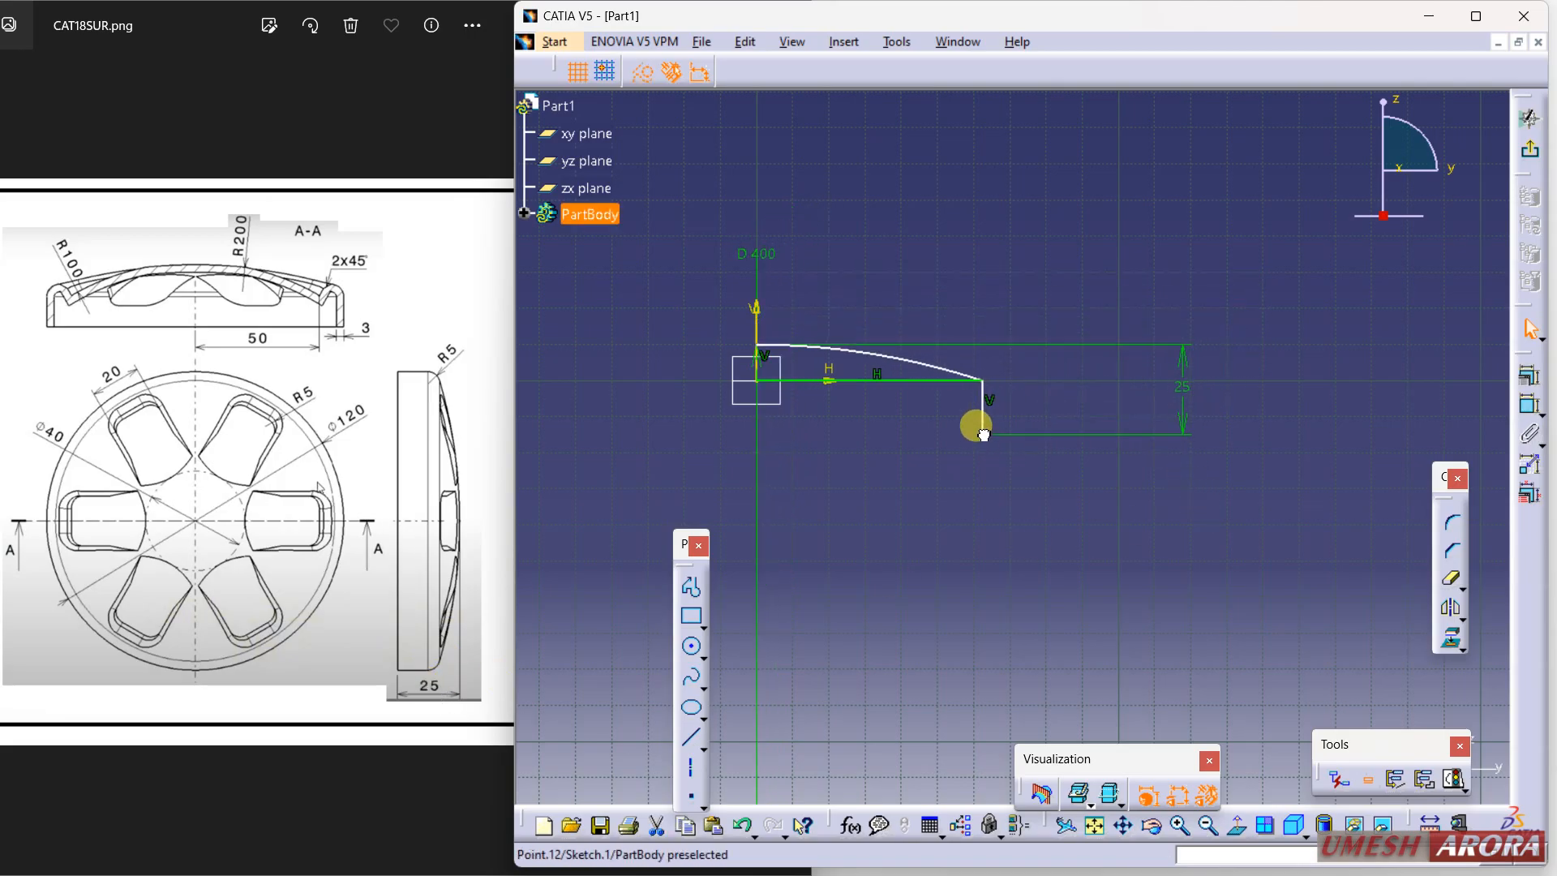
click(814, 463)
Convert the horizontal line from the origin to a construction element
mouse_move(828, 466)
middle_down()
mouse_move(820, 370)
mouse_move(1020, 379)
middle_up()
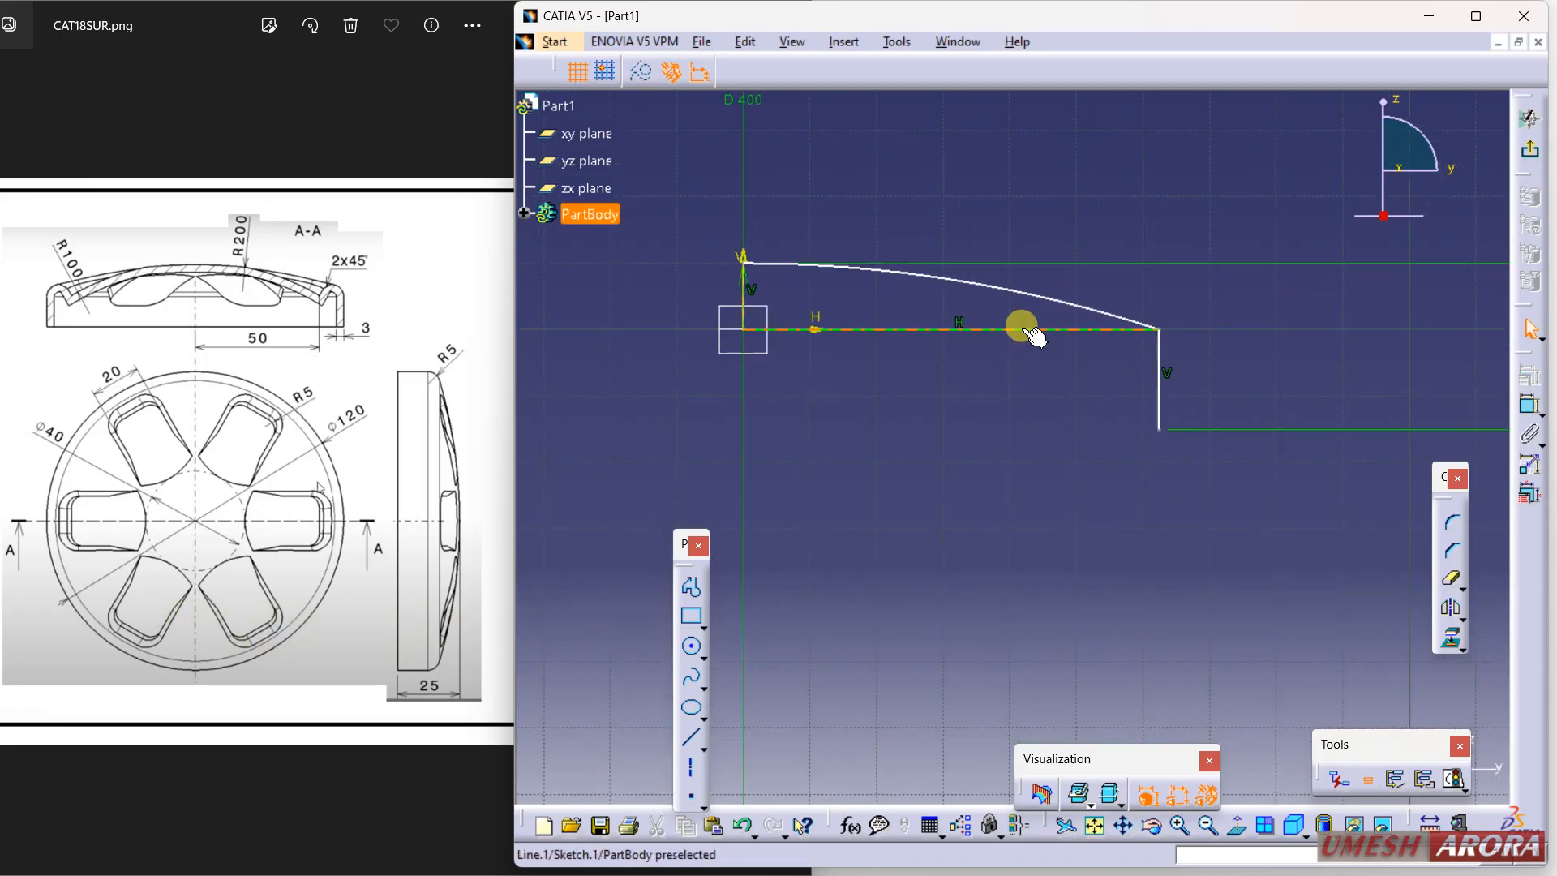
click(670, 71)
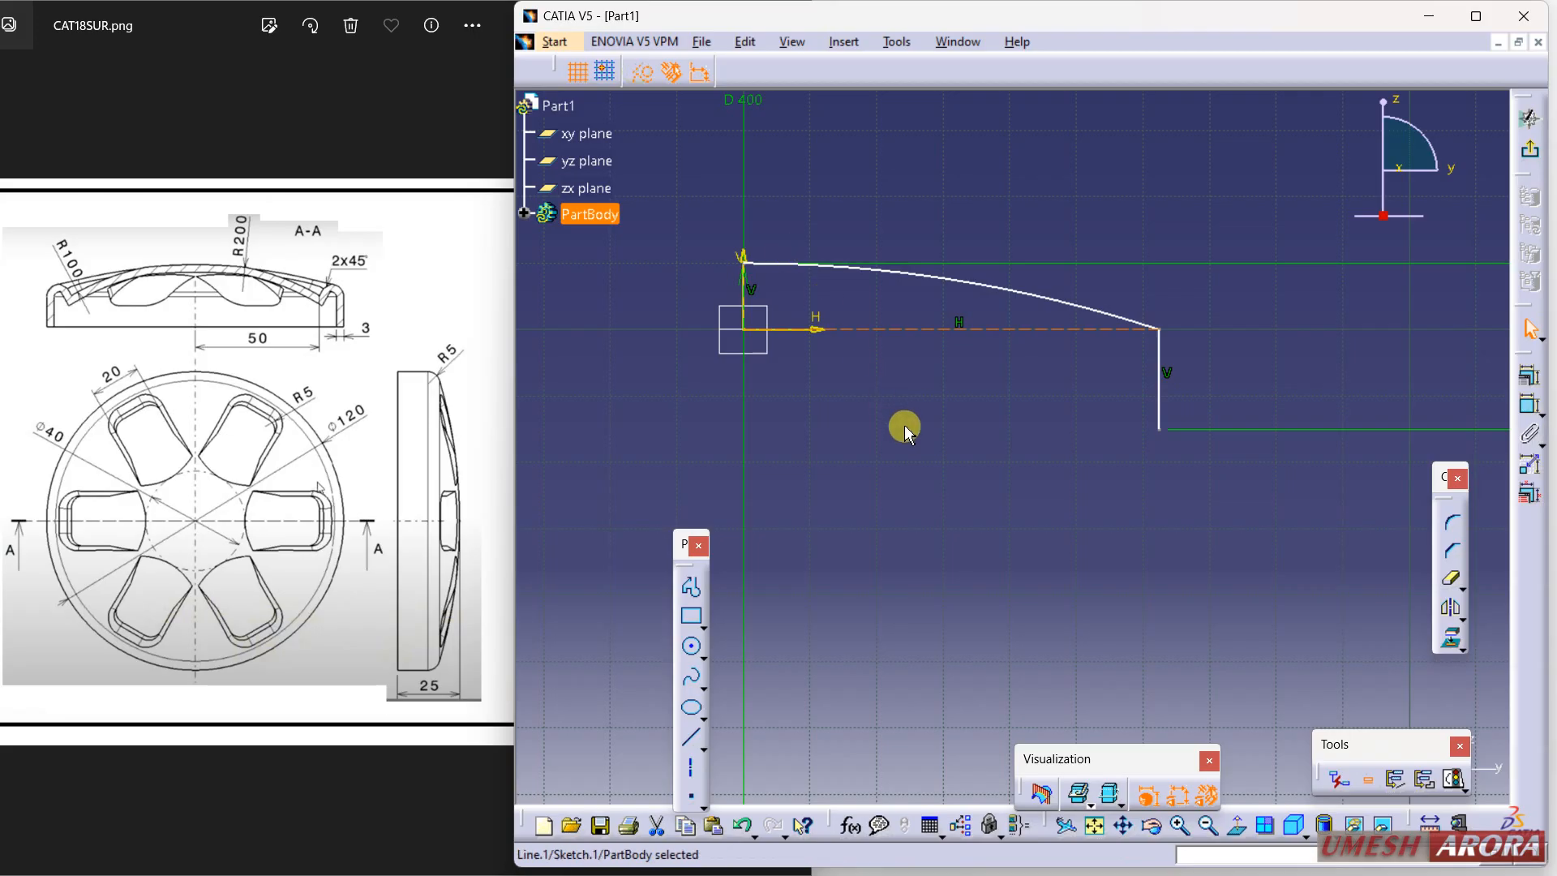
click(903, 428)
Dimension the horizontal distance from the vertical axis to the outer vertical line and set it to 60 mm
click(1530, 404)
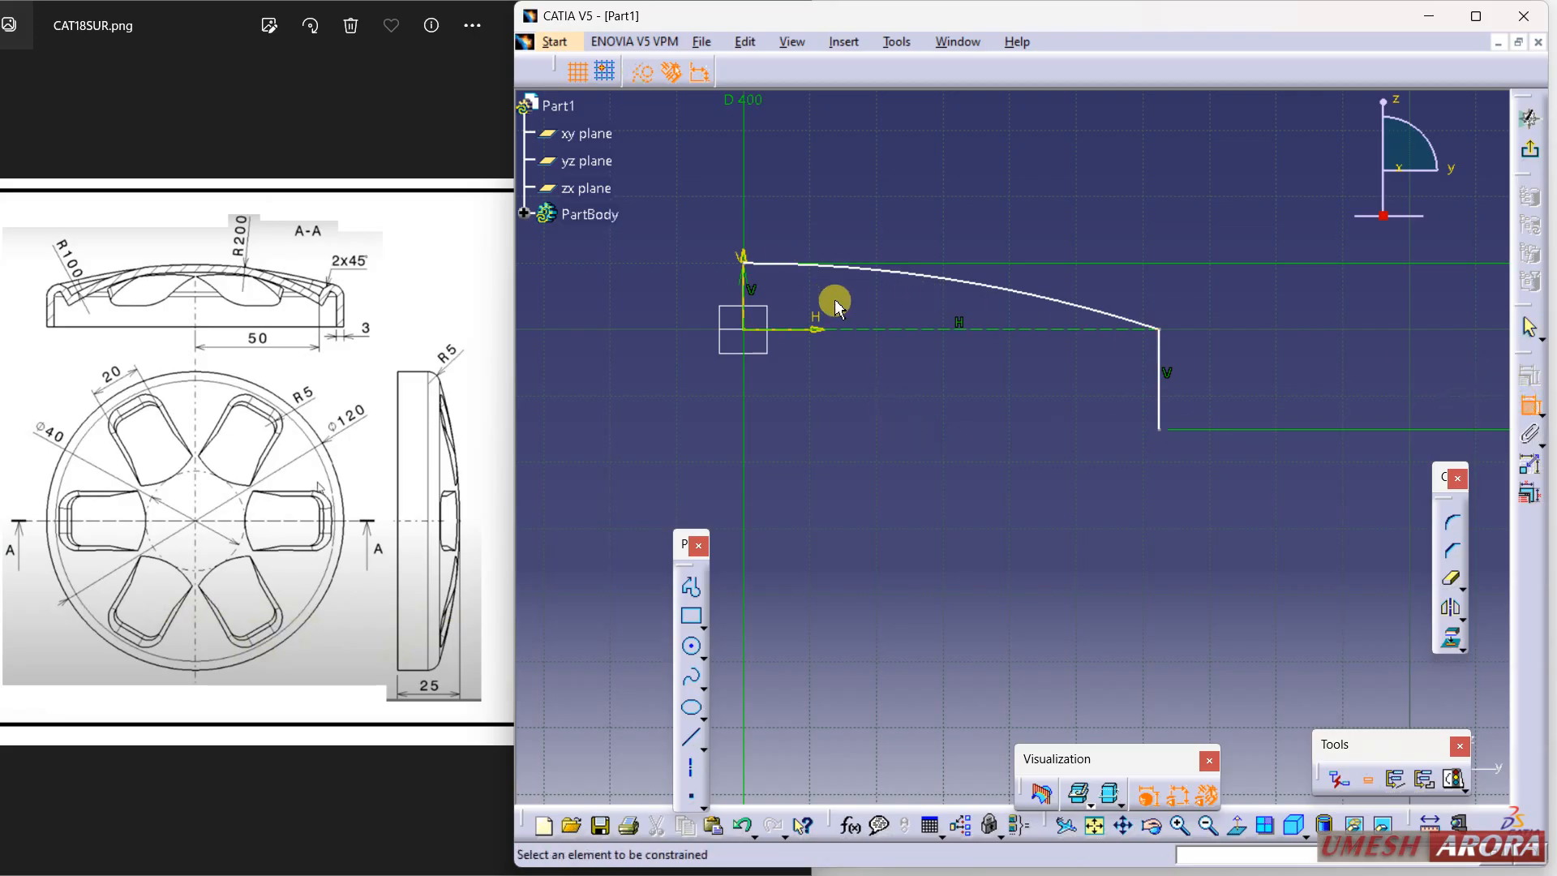
click(747, 253)
click(1158, 398)
click(1001, 447)
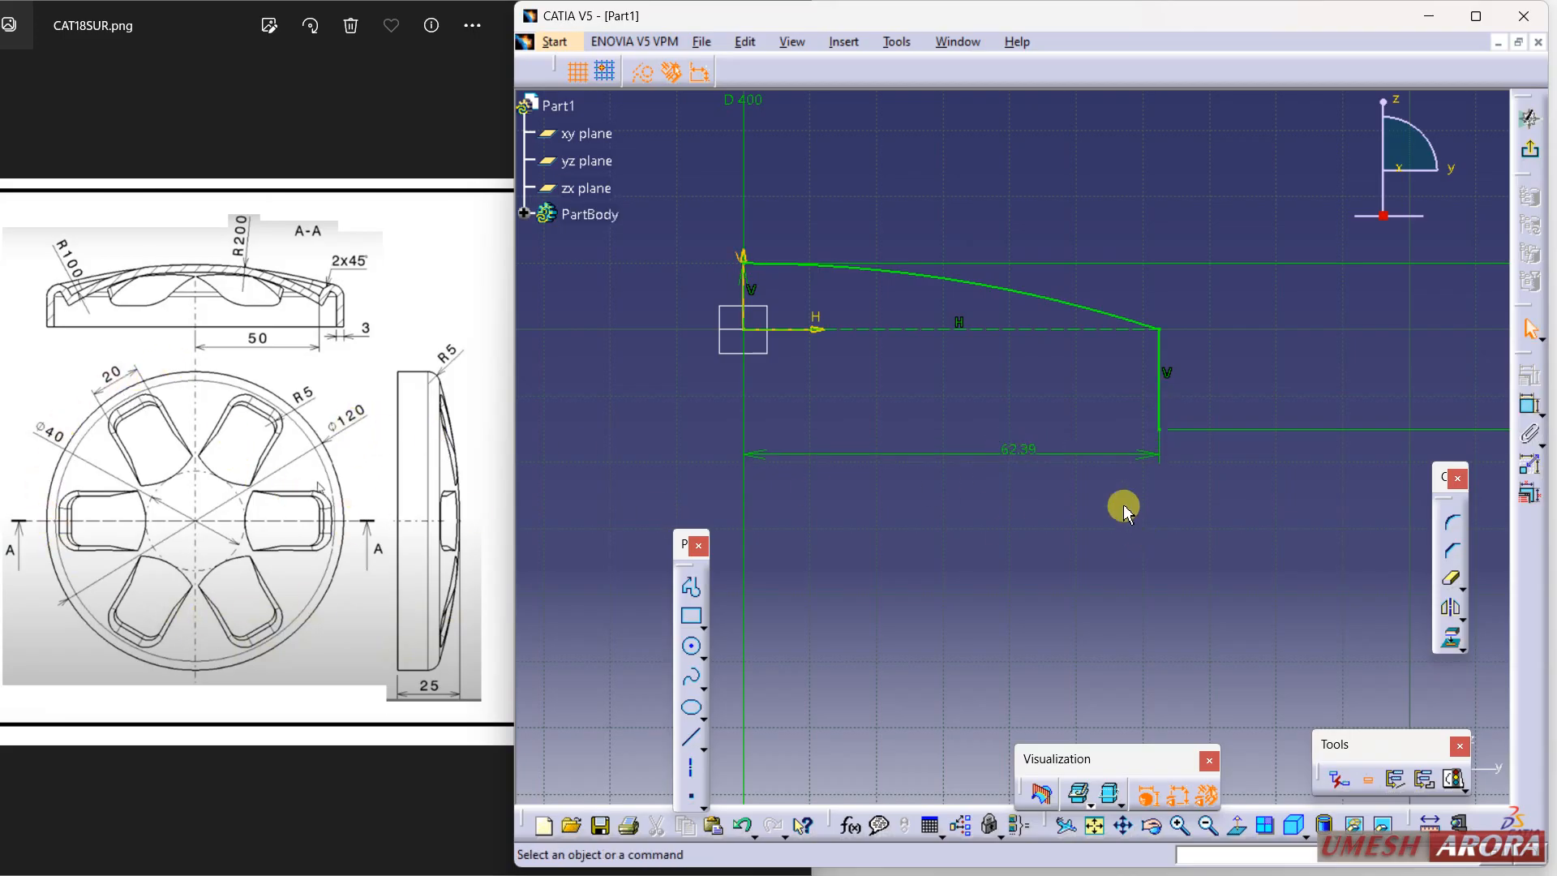
double_click(1025, 447)
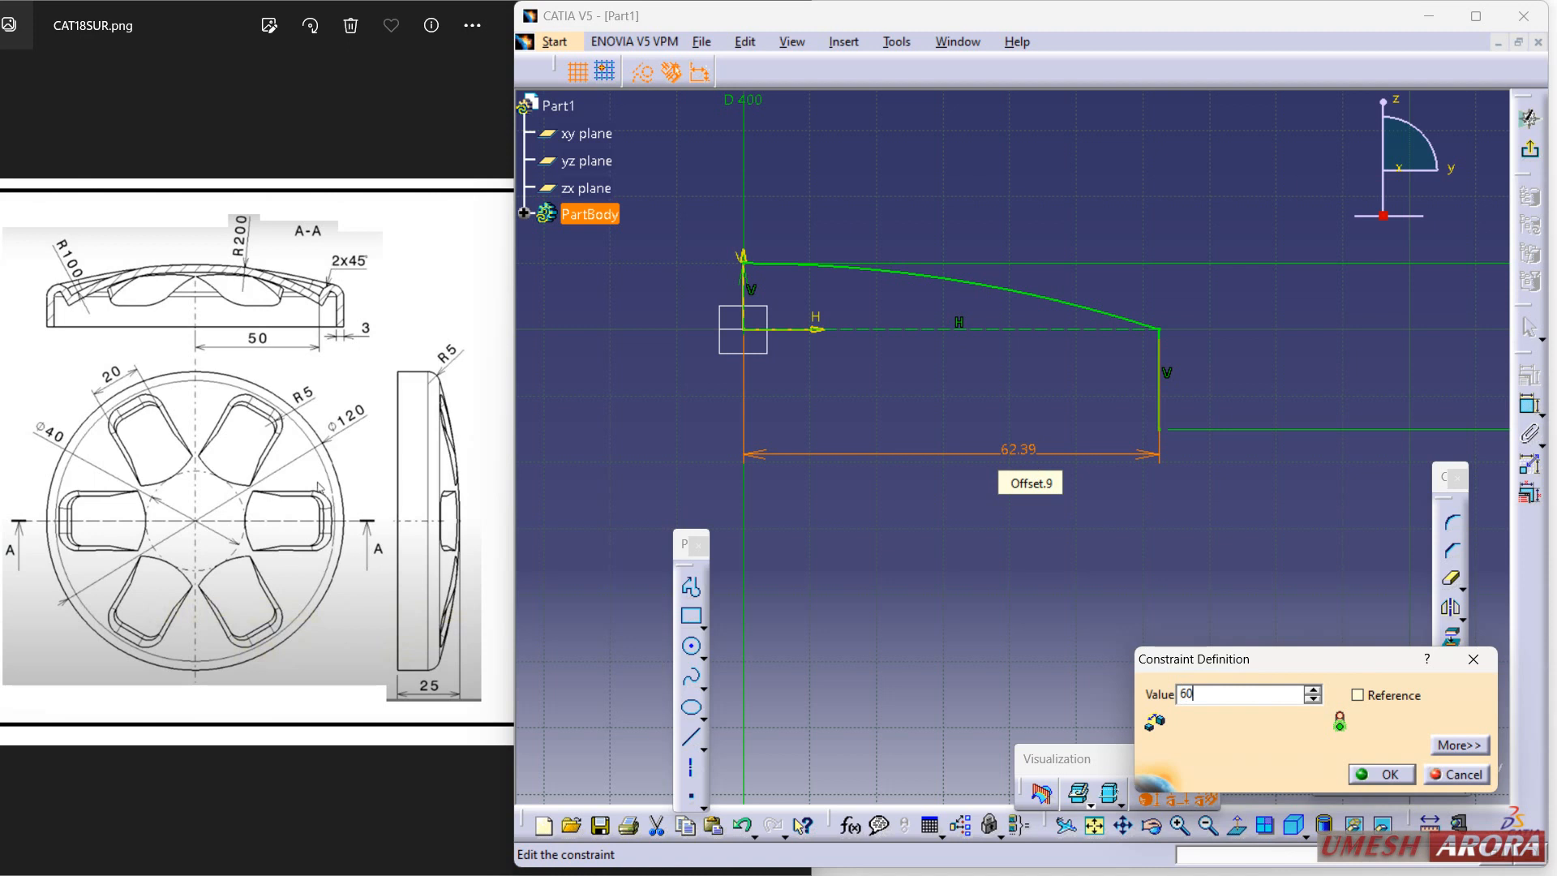
text(60)
key(Return)
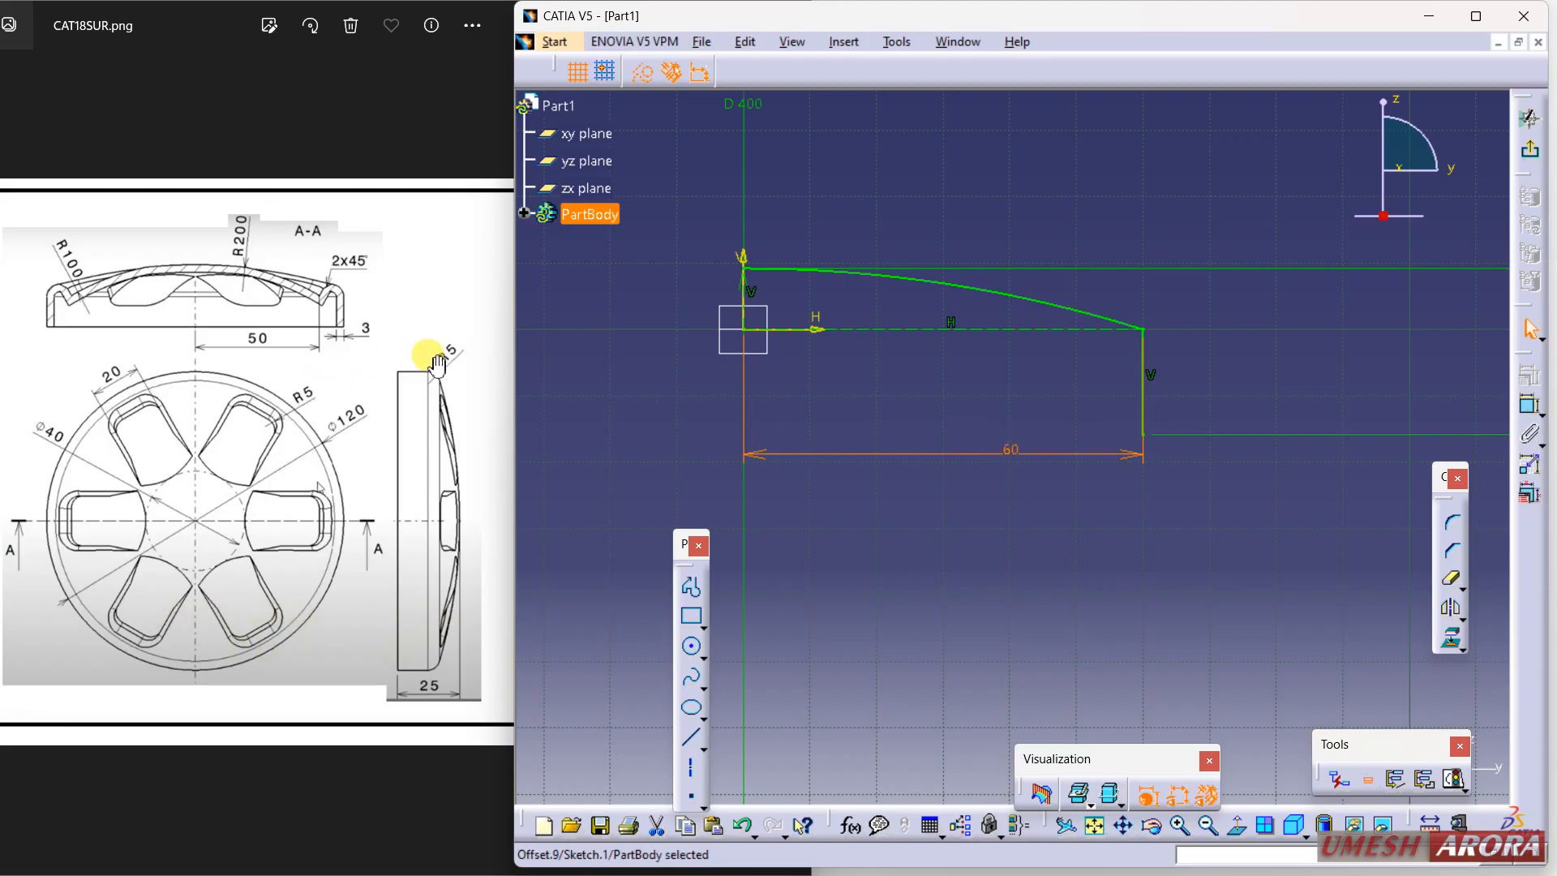
Round the corner between the arc and the vertical line with a 5 mm radius
click(1453, 521)
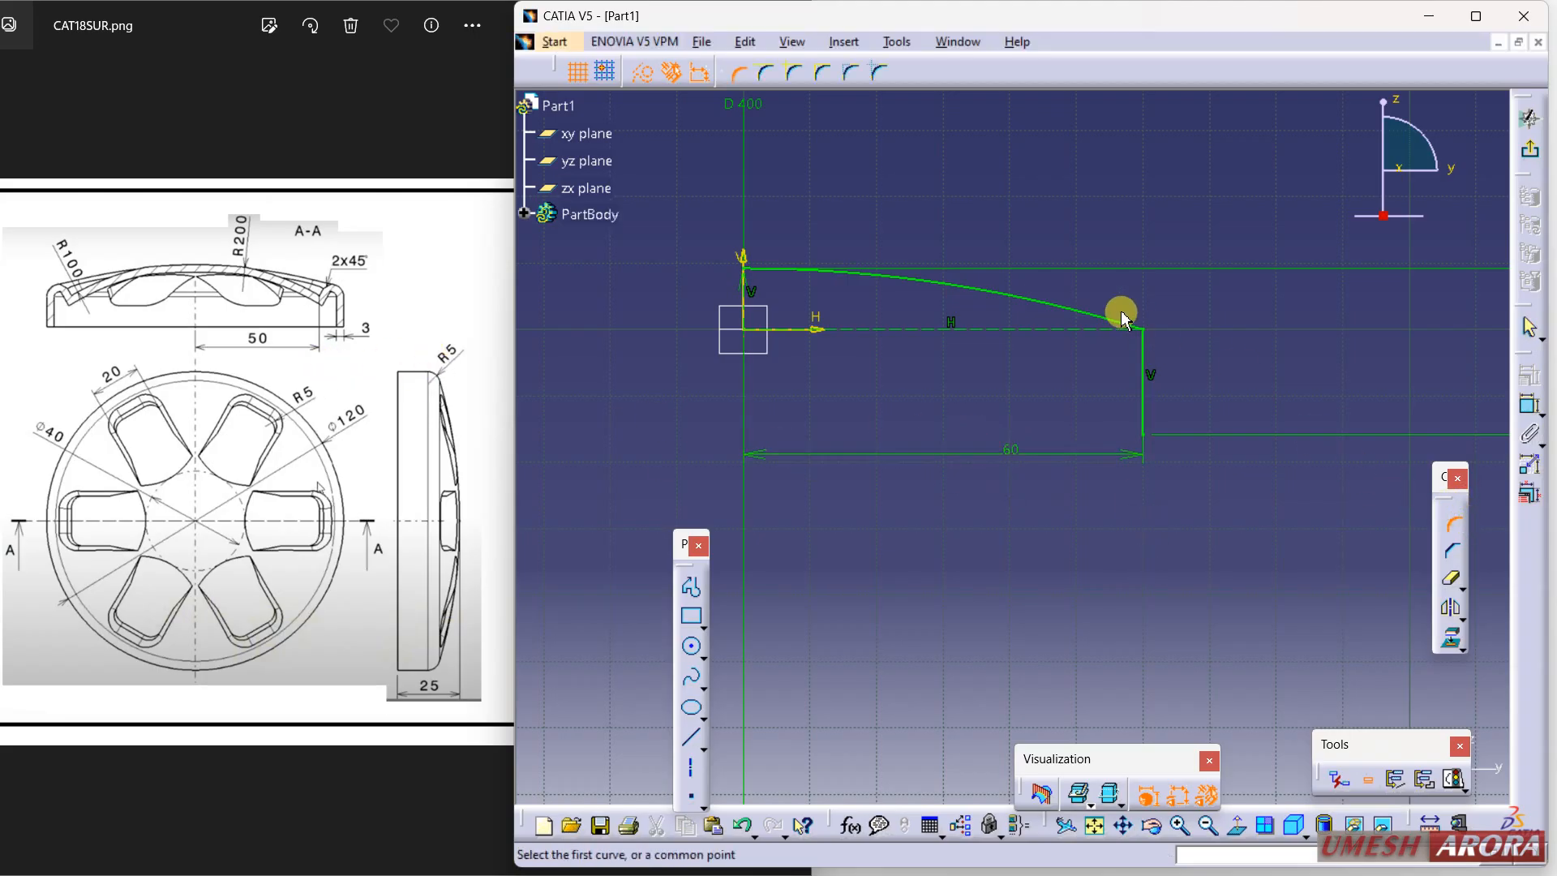
click(1124, 323)
click(1143, 347)
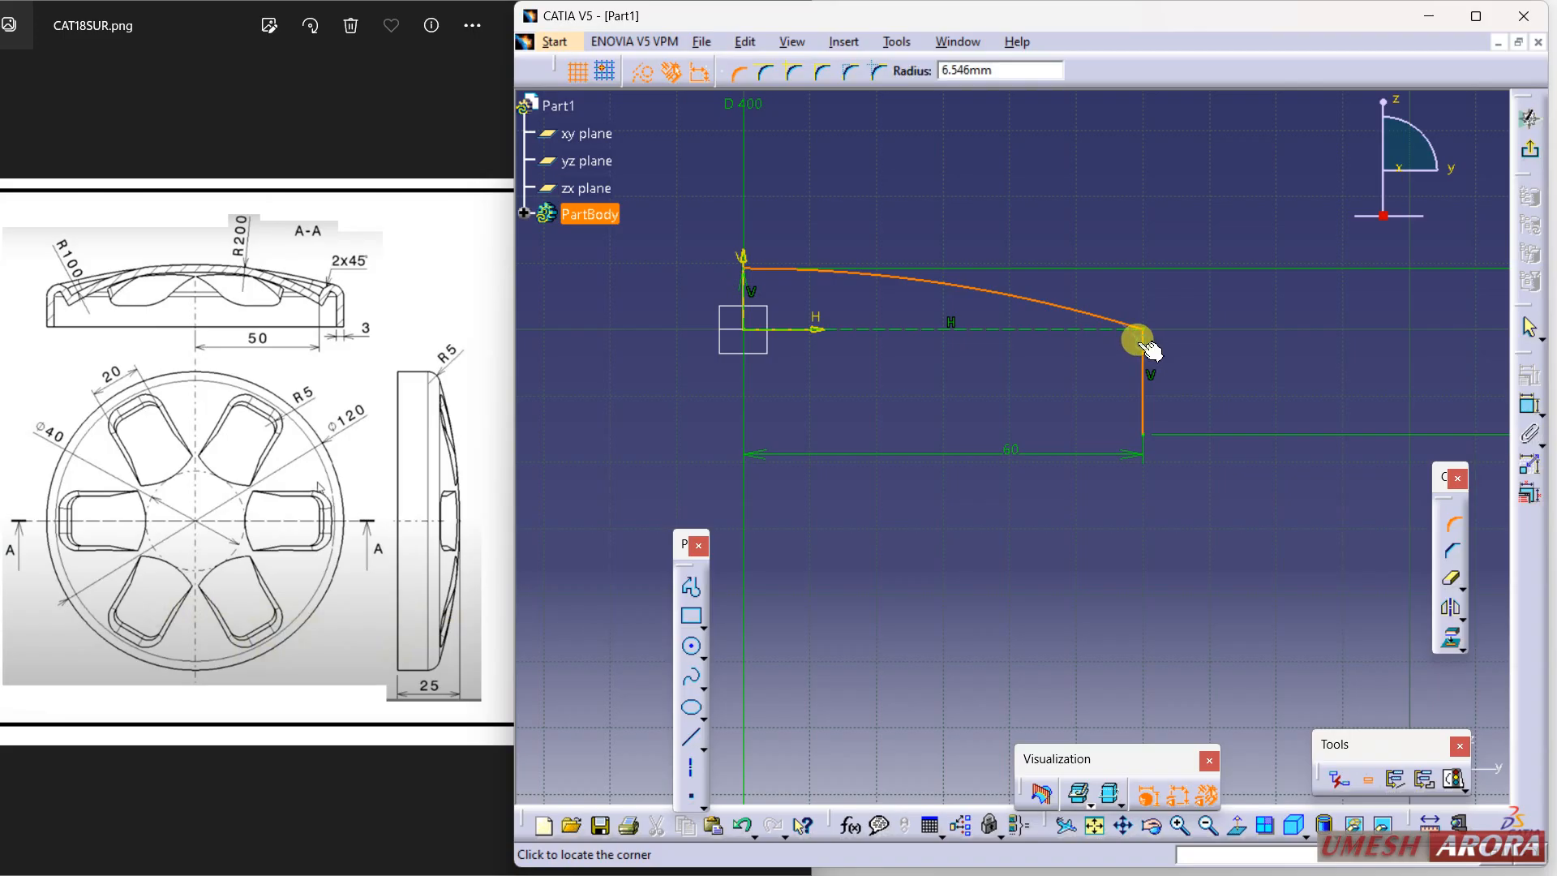
click(1141, 349)
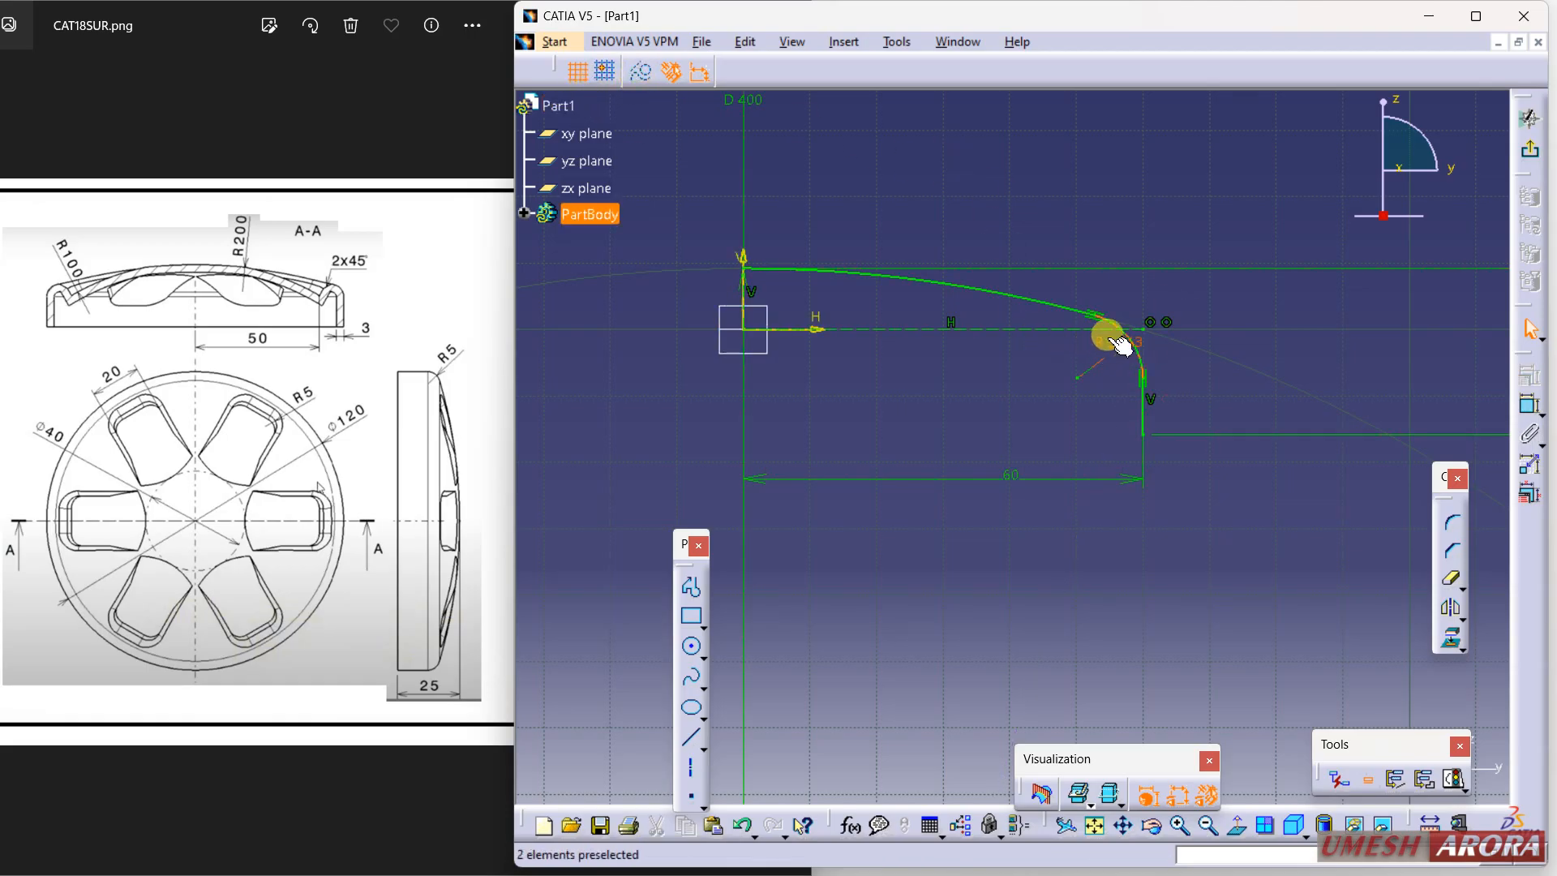
double_click(1121, 344)
text(5mm)
key(Return)
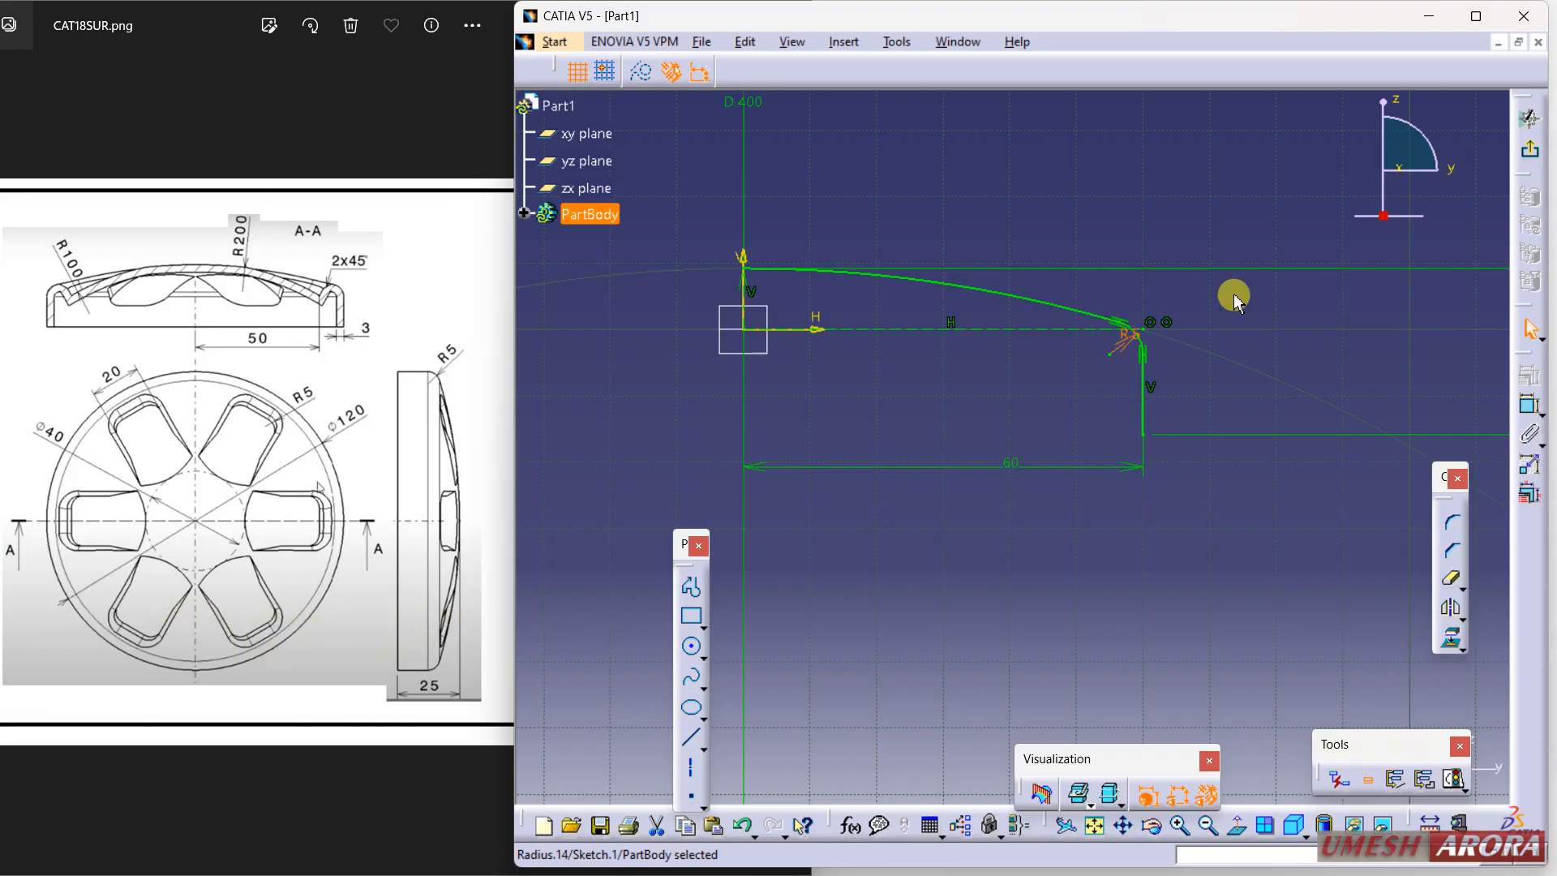
Exit the sketch and revolve the profile about its sketch axis, with both angular limits set to 180 degrees
click(1531, 156)
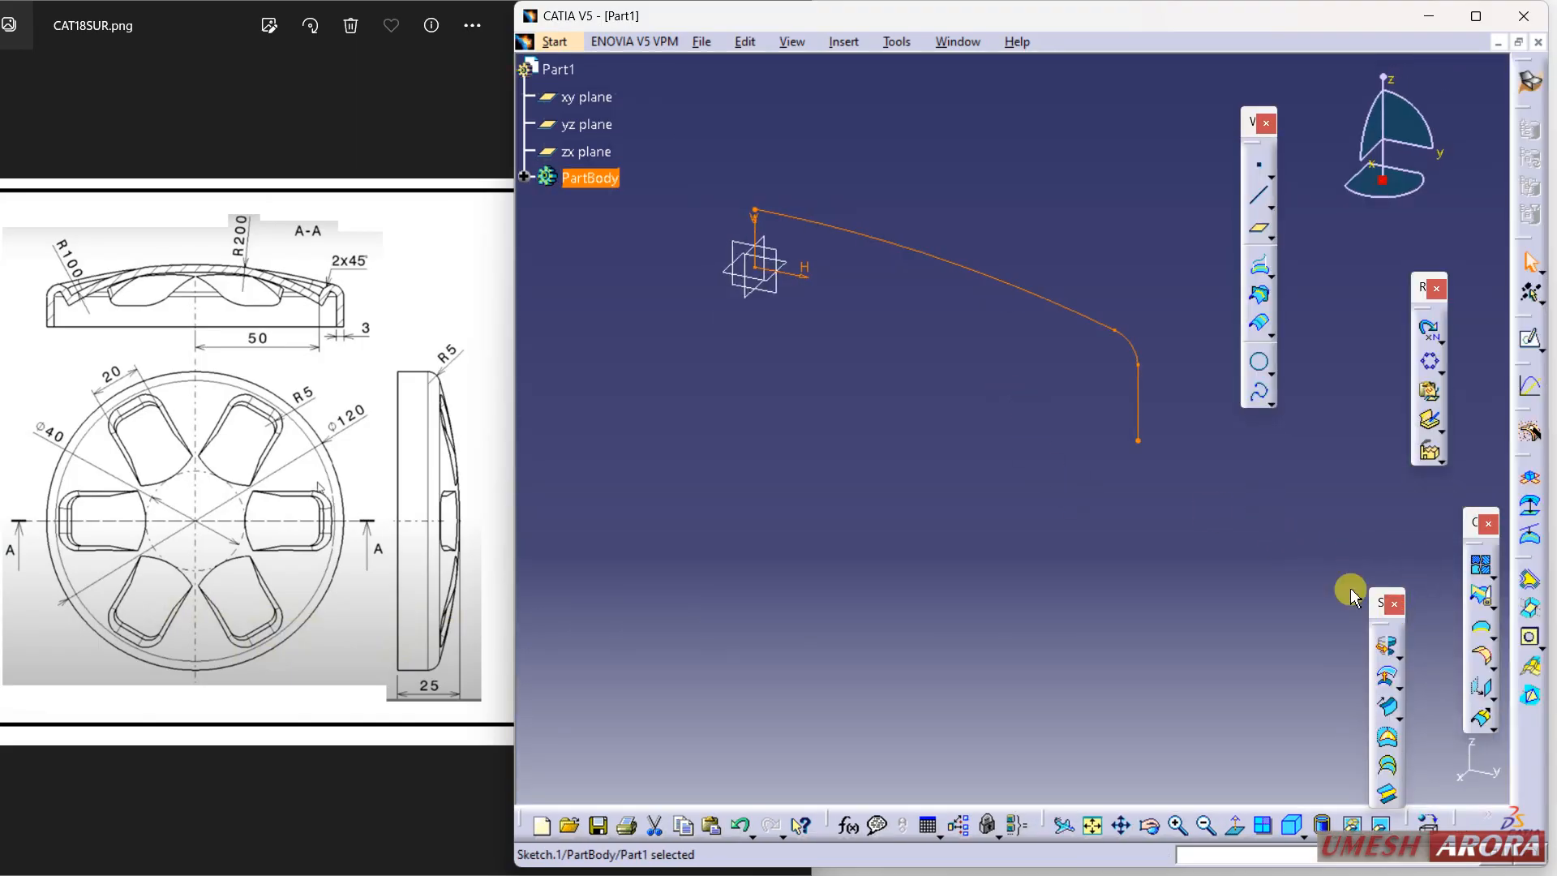
click(1393, 631)
click(1391, 734)
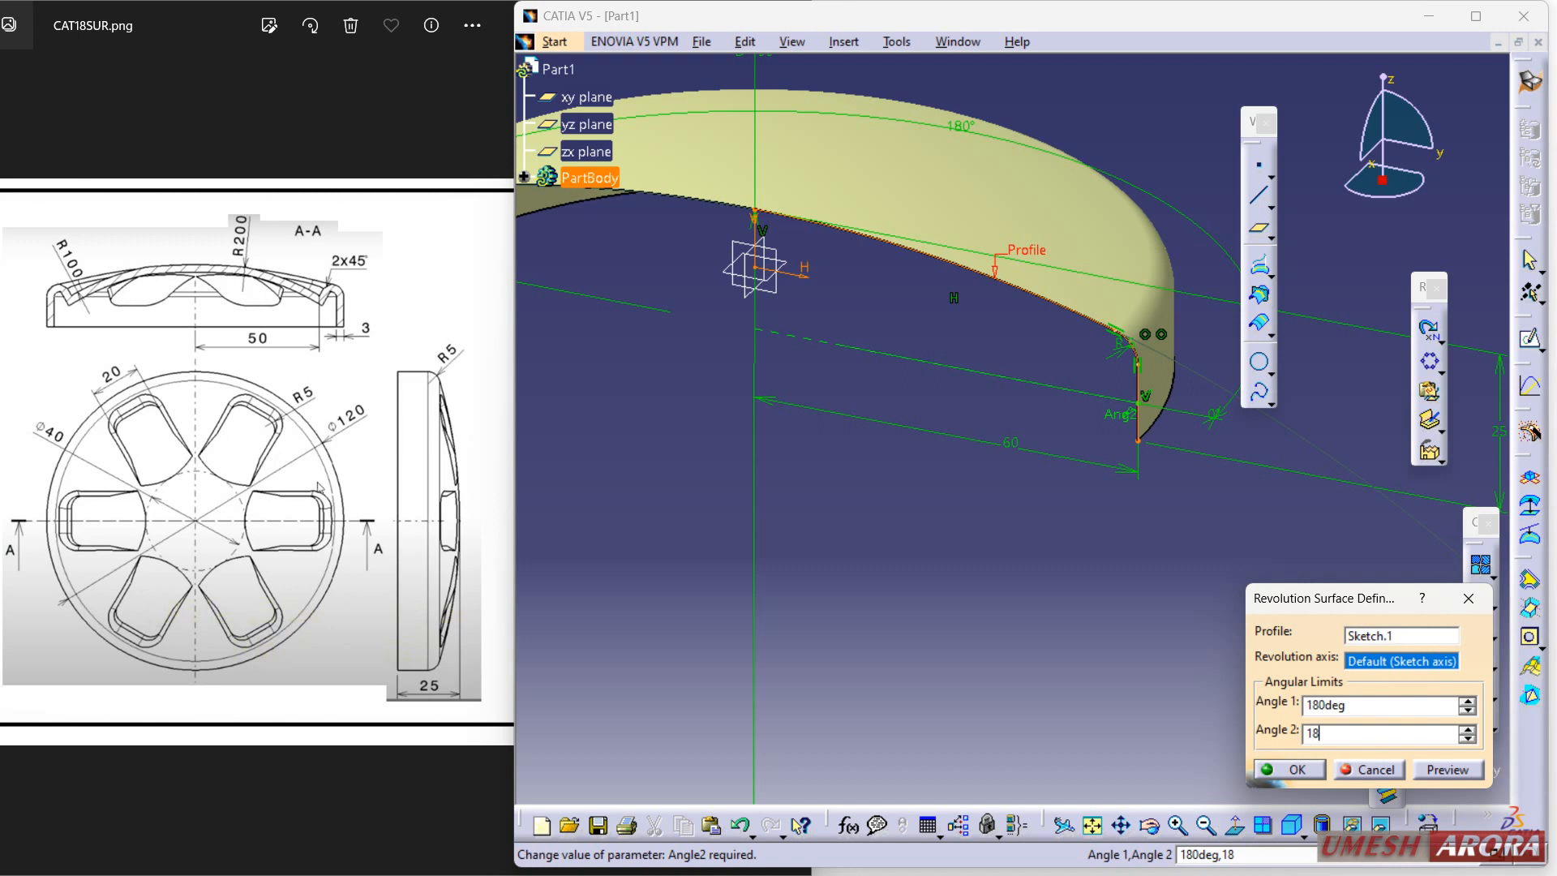
key(Return)
Start a new sketch on the yz plane through the revolved dome surface
middle_drag(964, 314, 1140, 399)
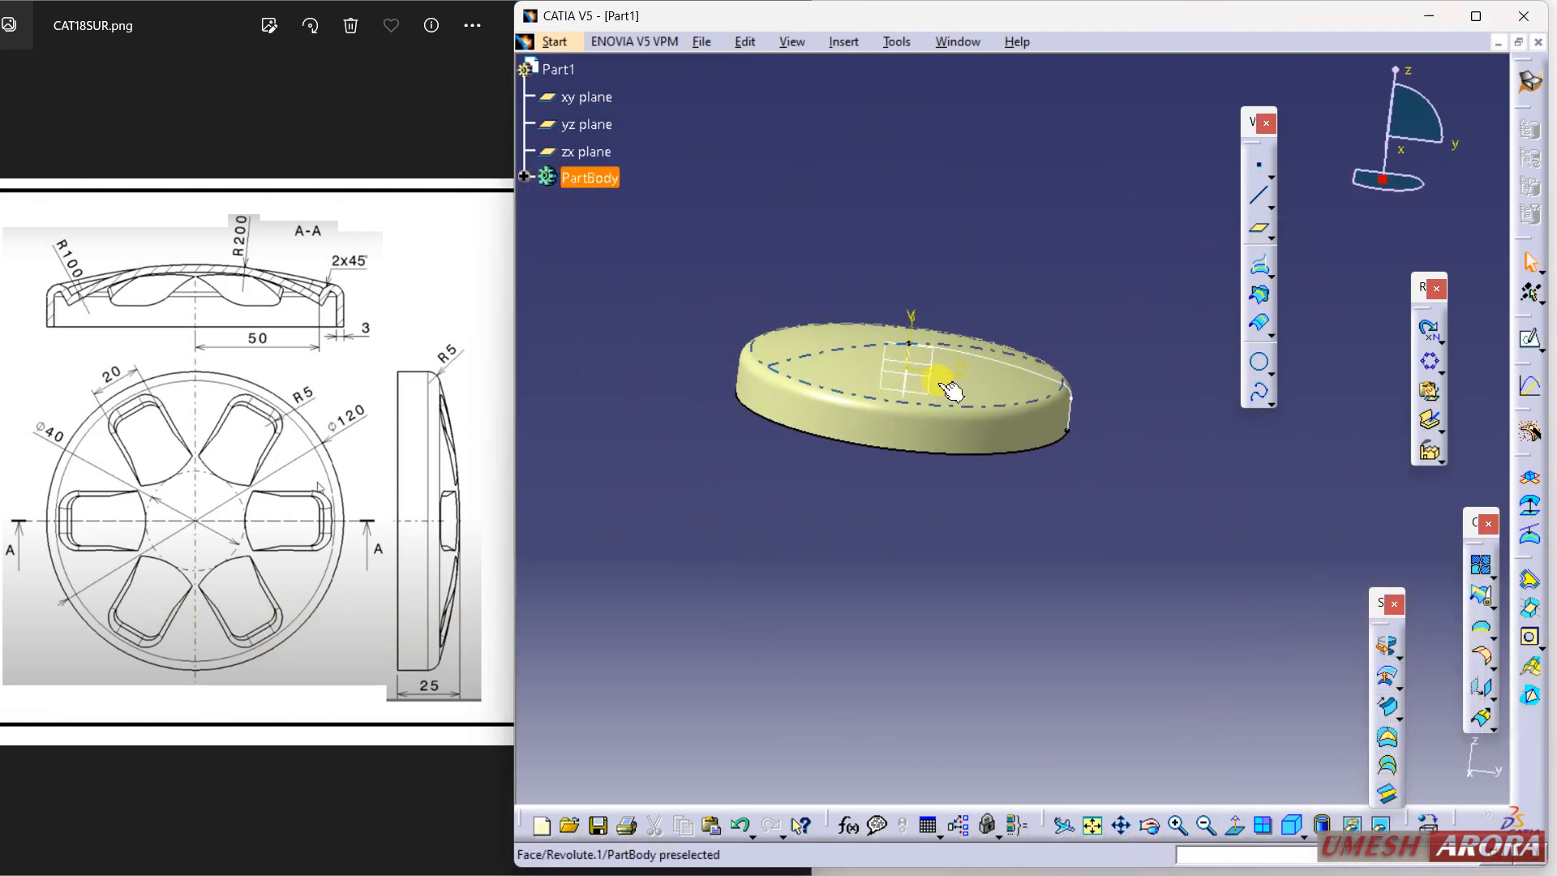
click(917, 361)
click(1529, 338)
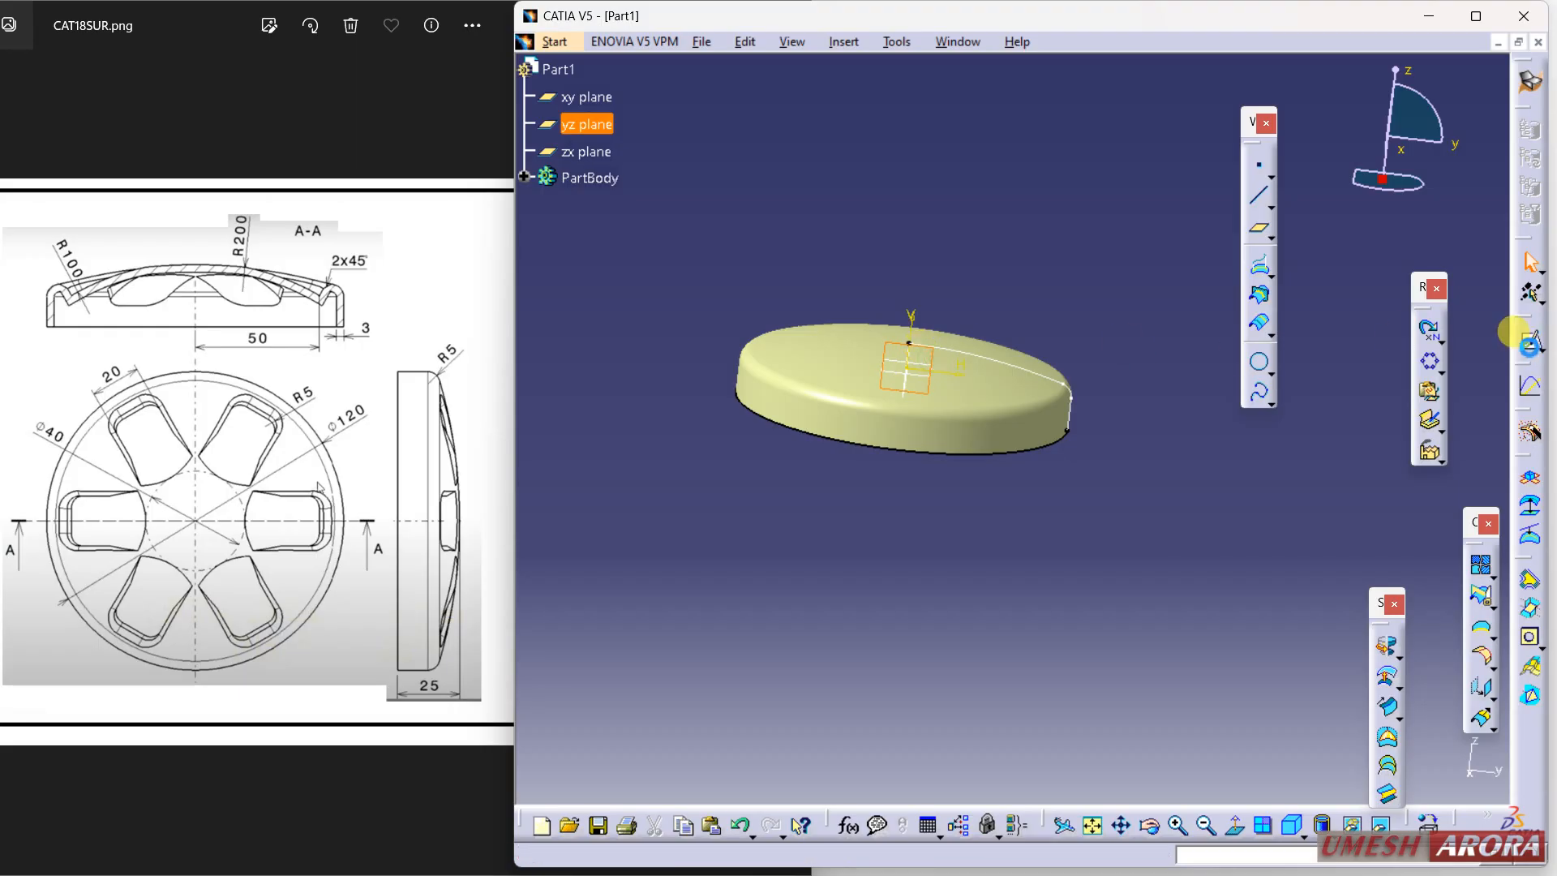
middle_drag(954, 486, 949, 469)
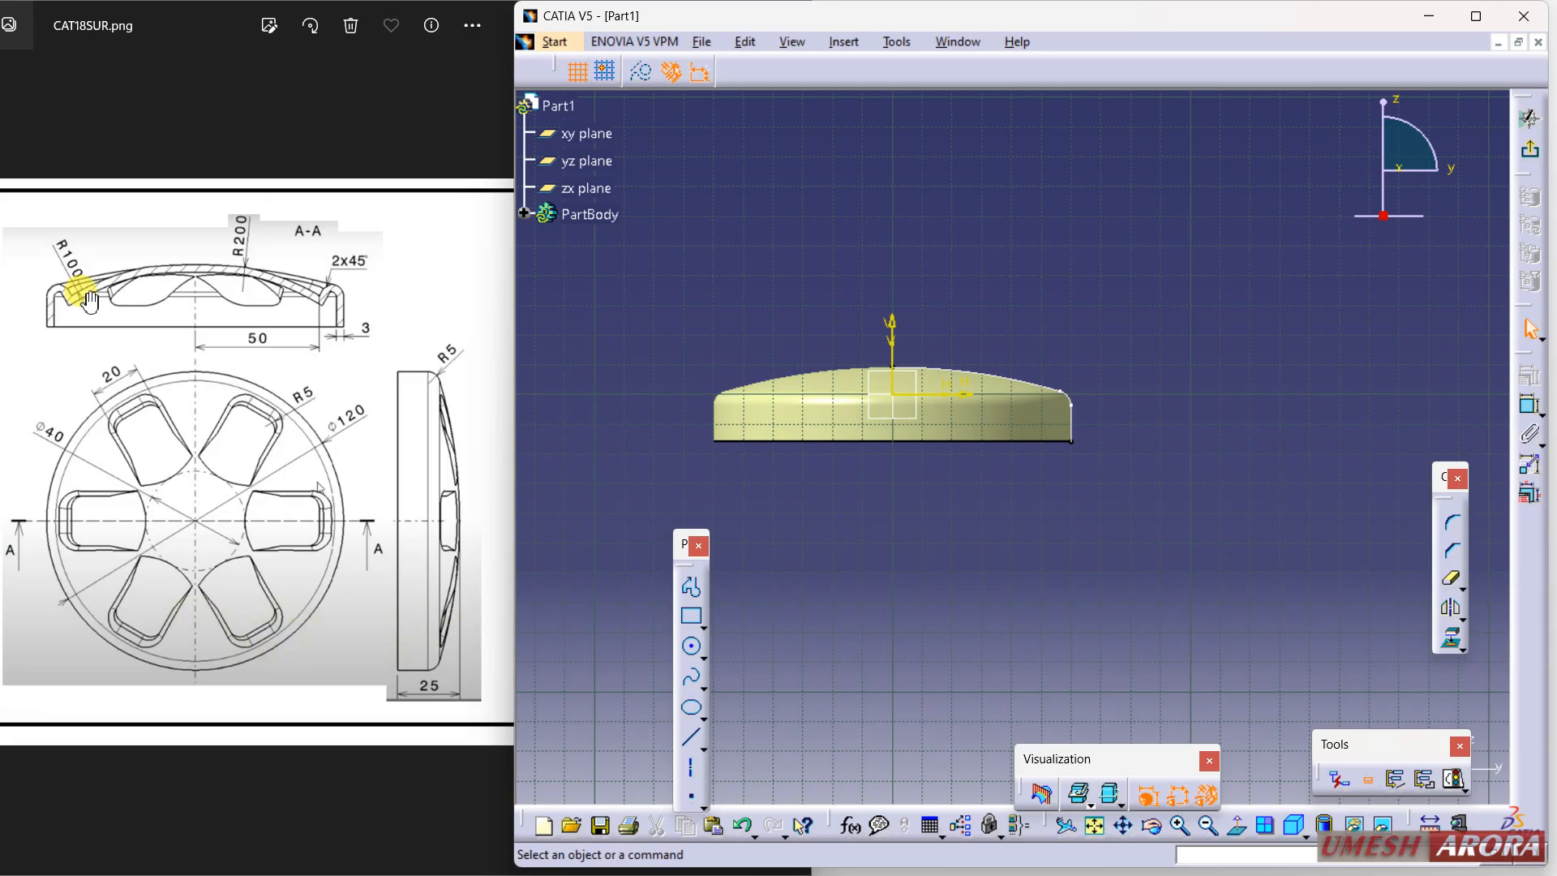
middle_drag(803, 427, 815, 350)
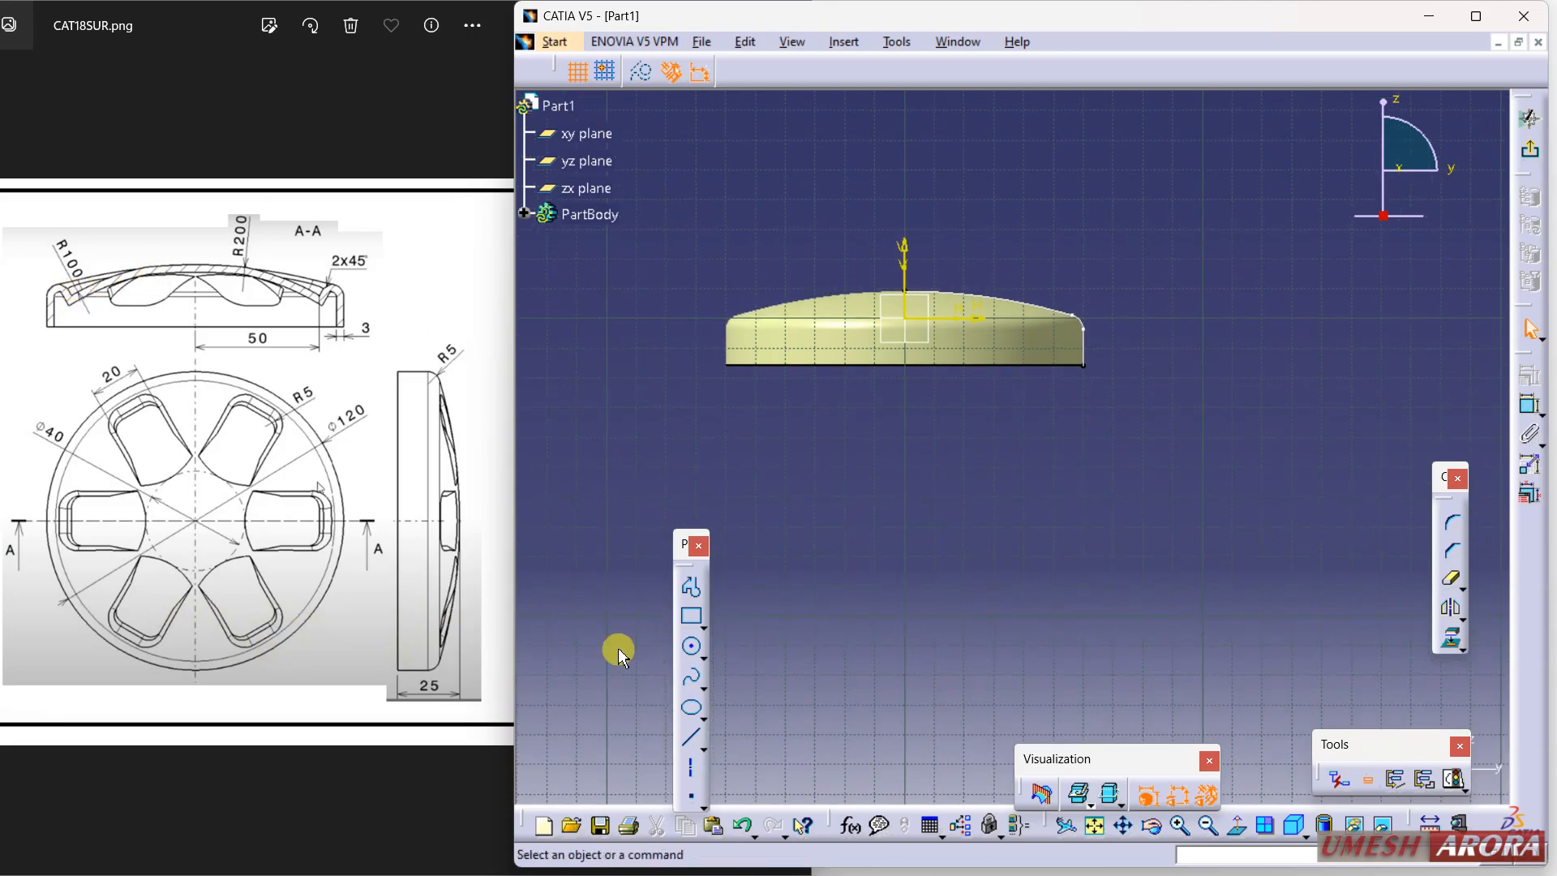
Sketch a circle centred on the vertical axis below the dome and set its diameter to 200 mm
click(691, 646)
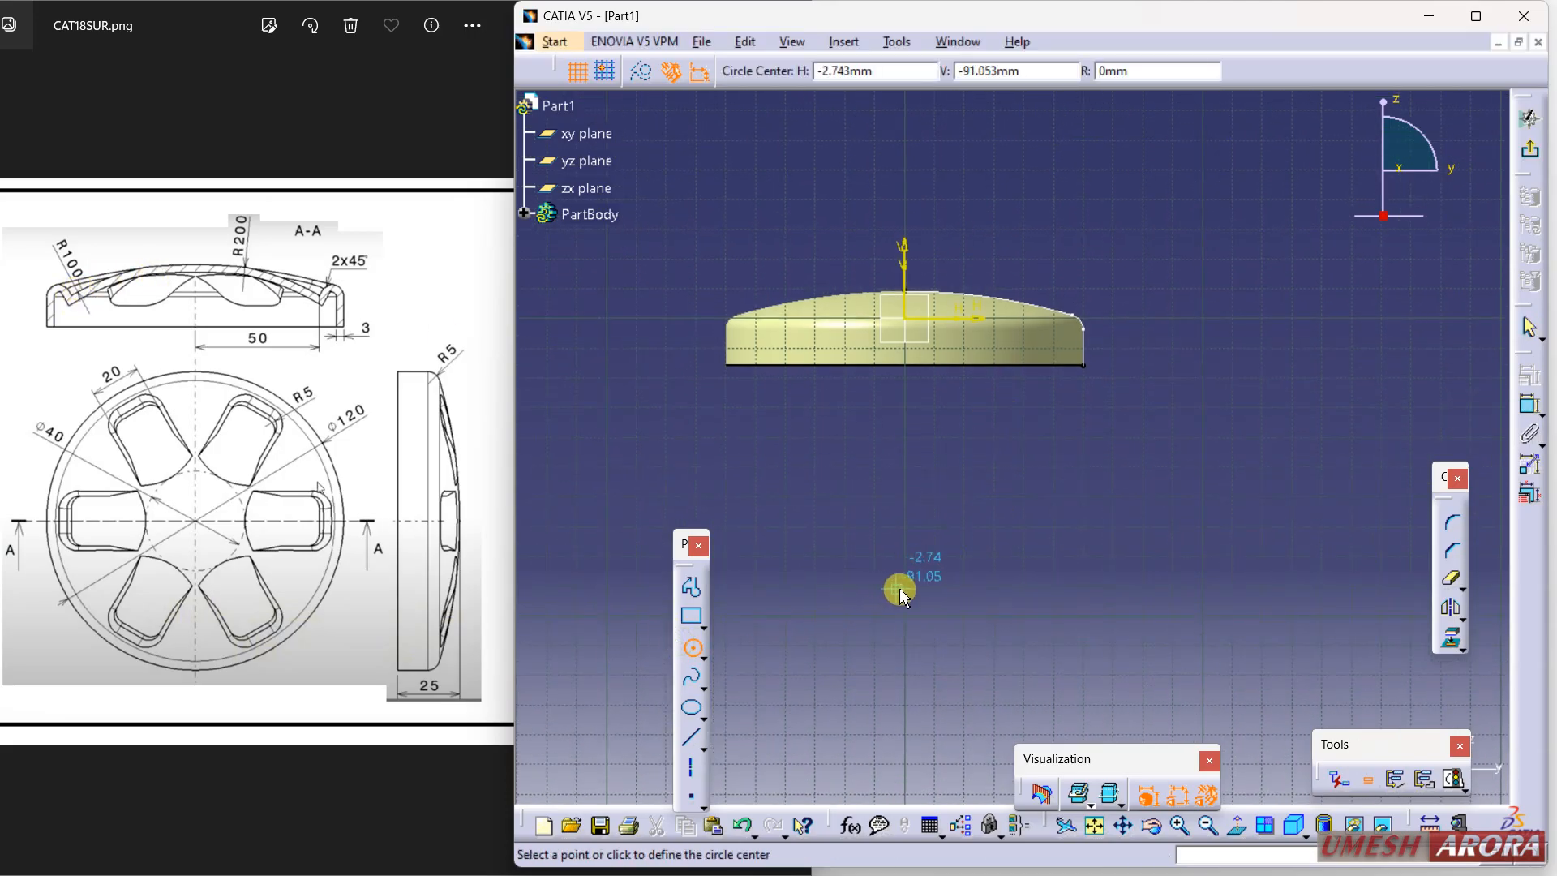
click(904, 588)
click(936, 306)
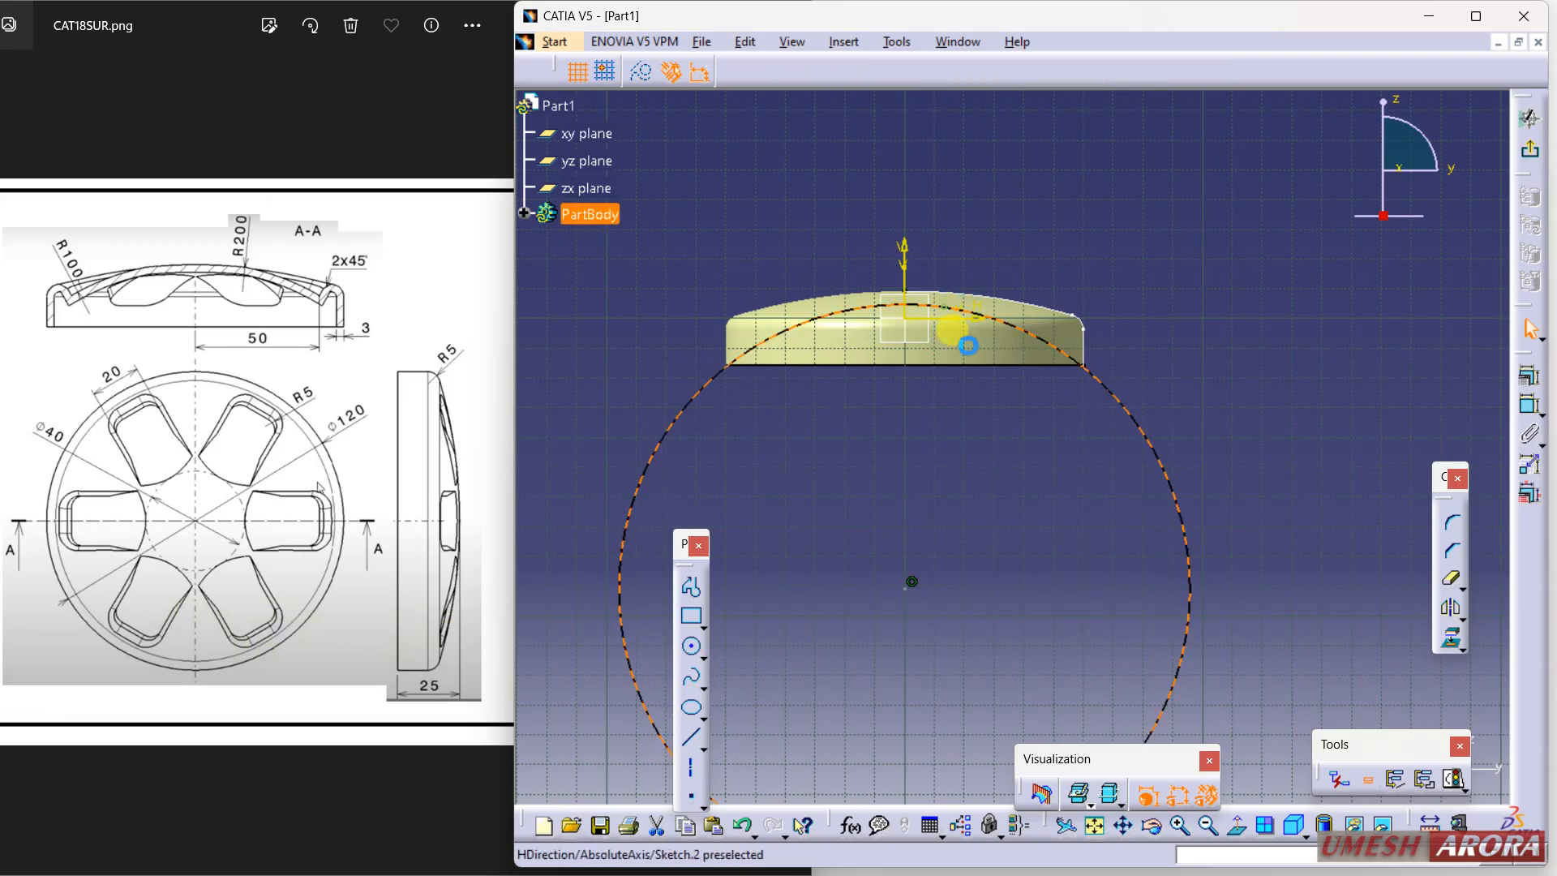
click(1525, 412)
click(1313, 463)
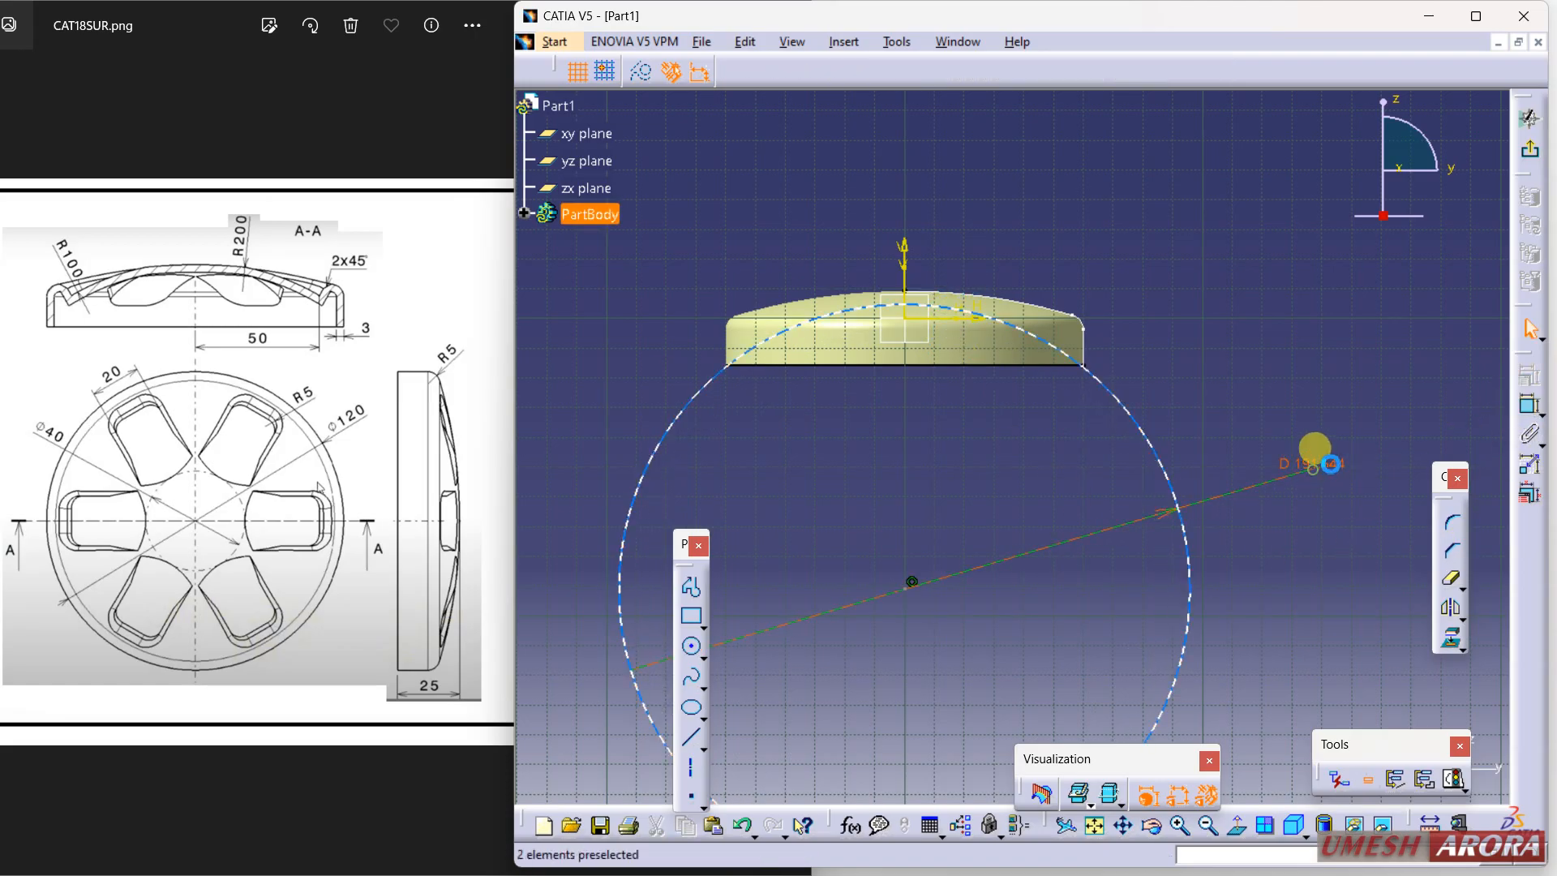
double_click(1313, 457)
text(200)
key(Return)
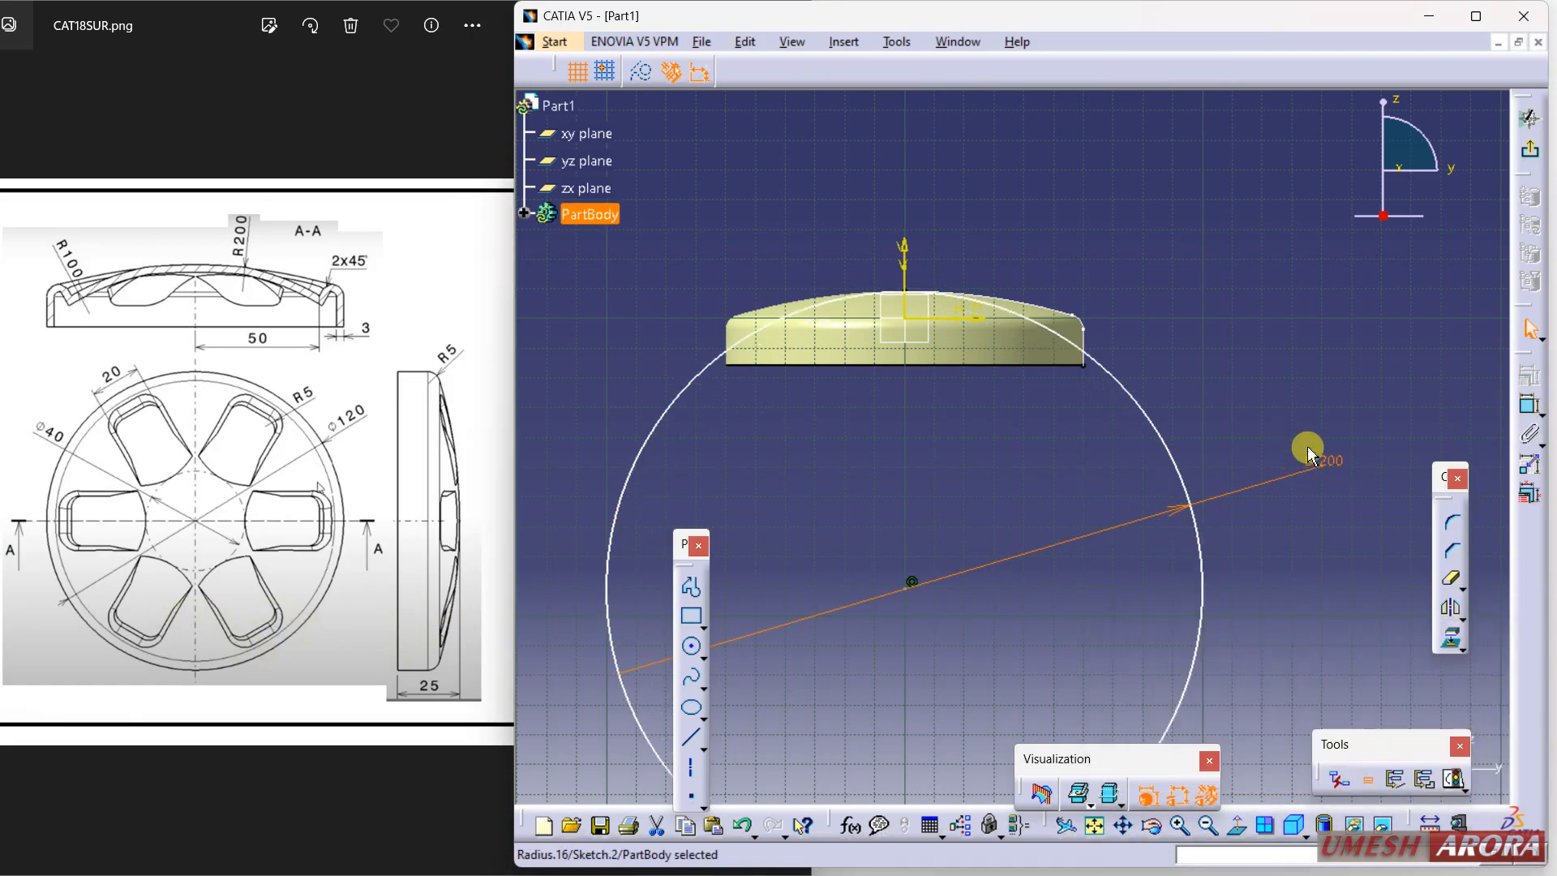
click(1203, 344)
Draw two vertical lines crossing the upper part of the circle, about 13 mm and 39 mm from the vertical axis
click(691, 737)
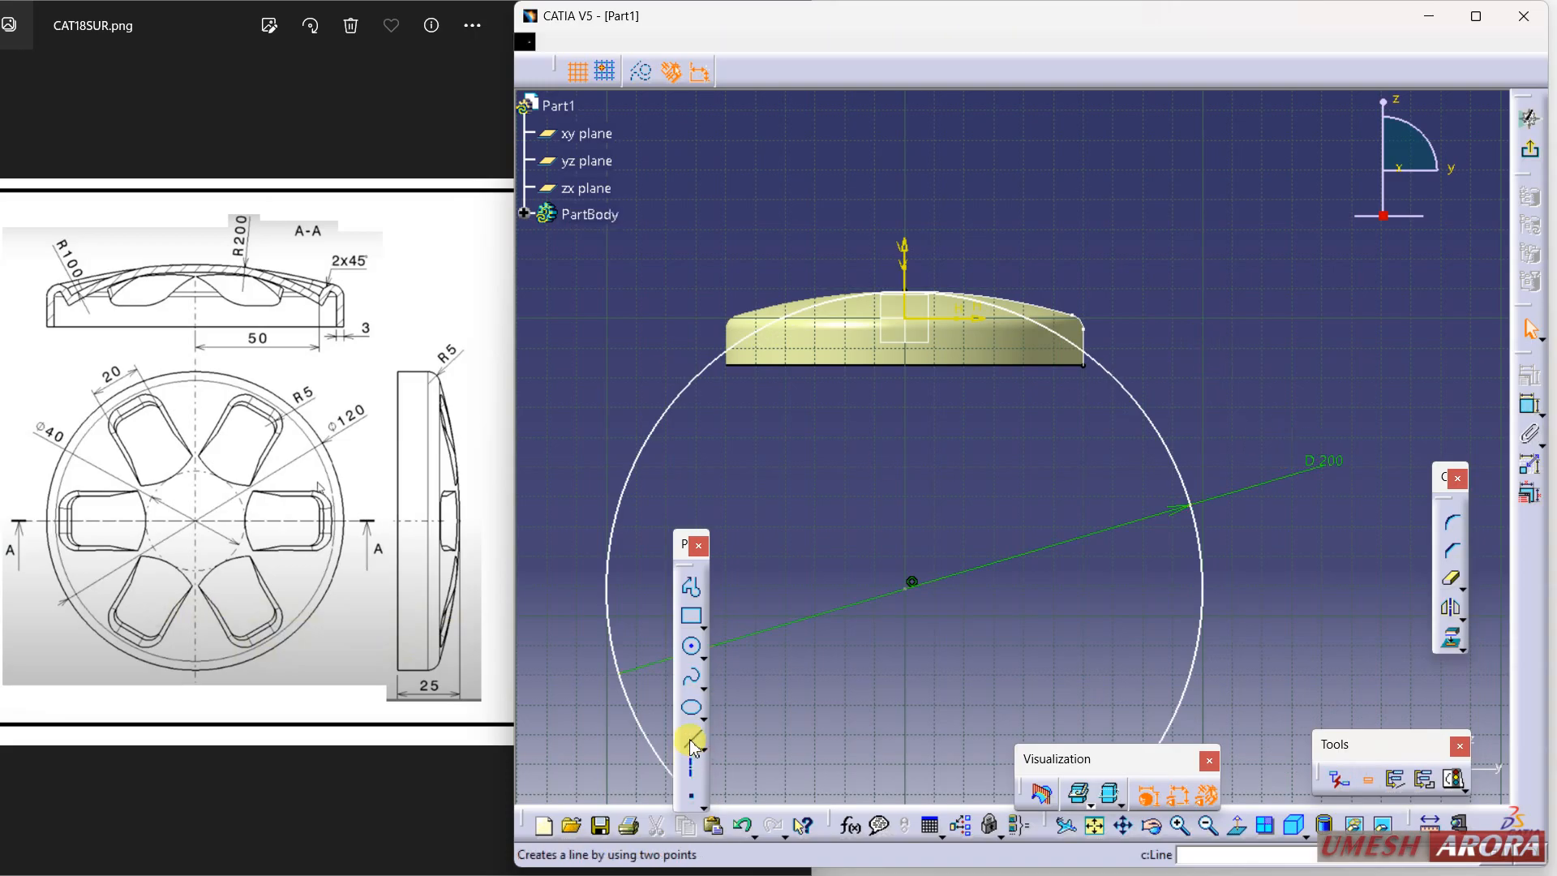
click(941, 268)
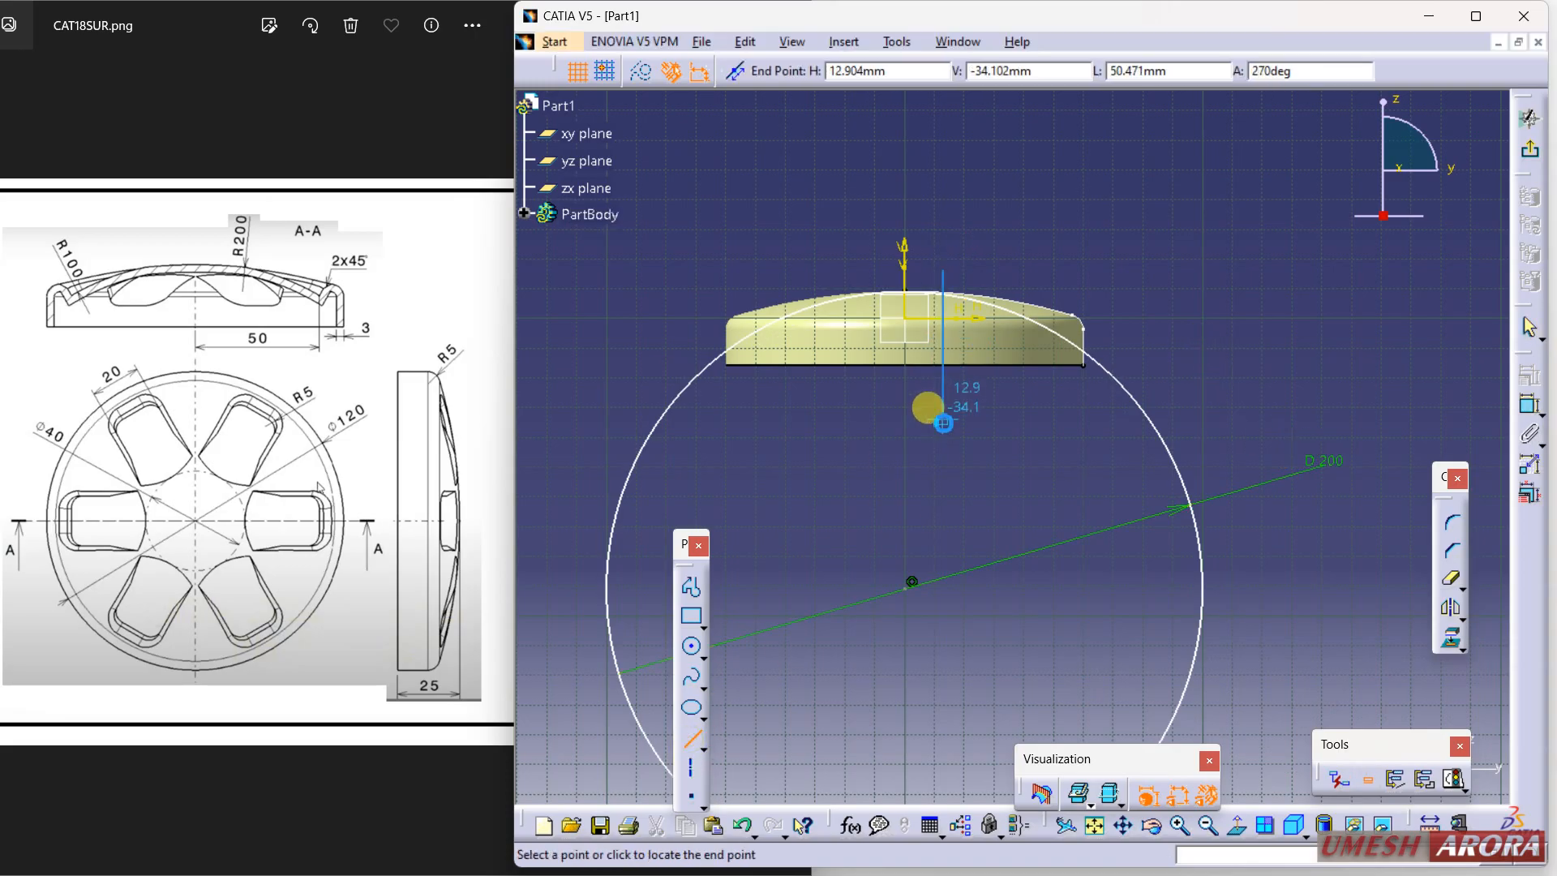
click(940, 420)
click(691, 736)
click(1022, 261)
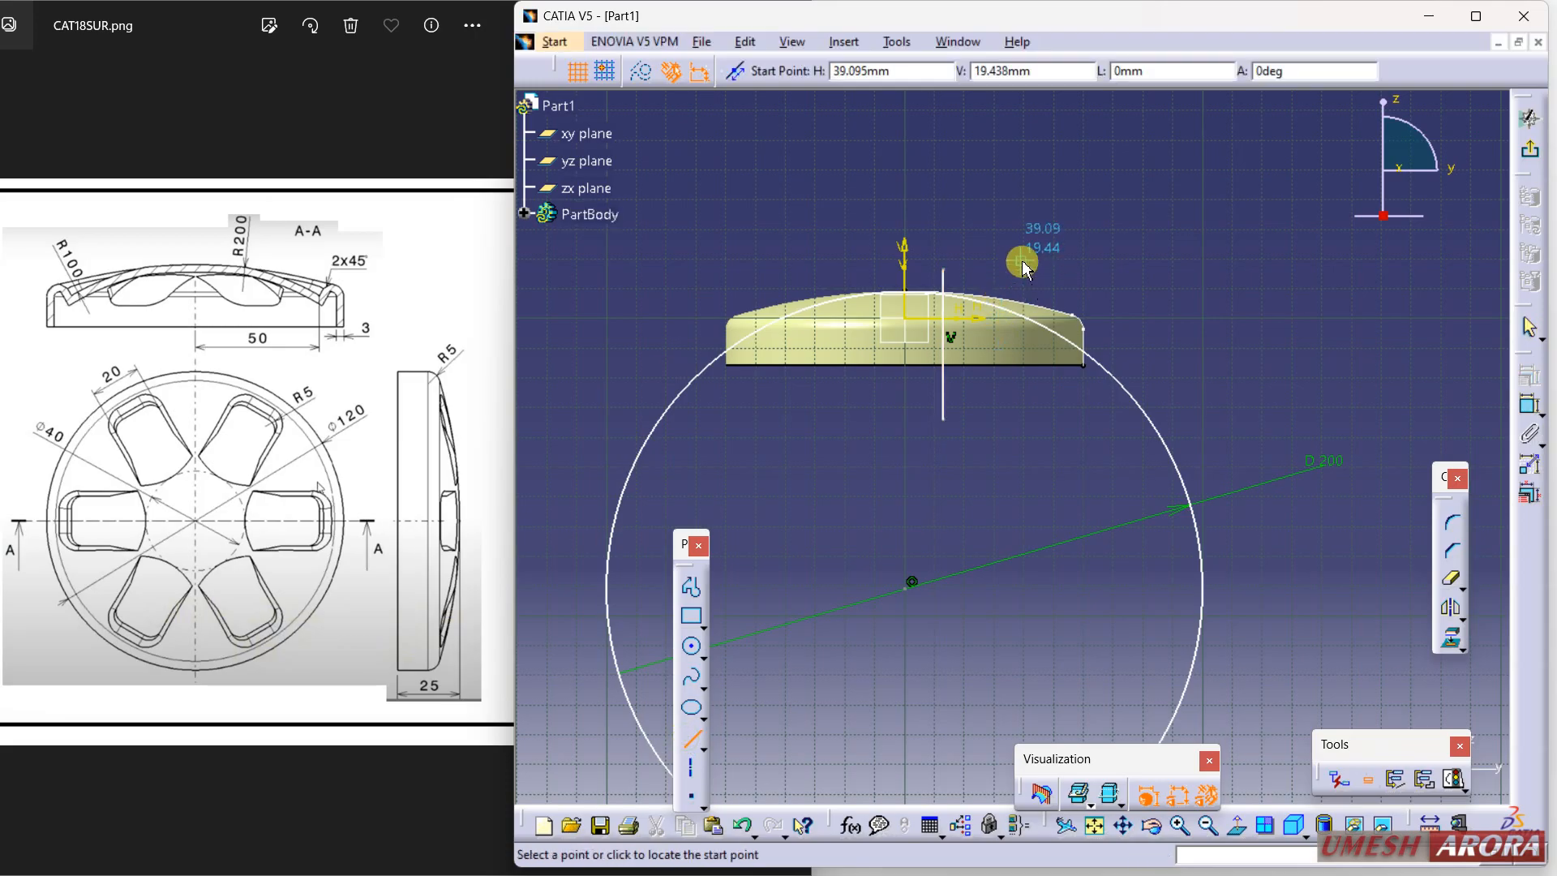
click(1019, 419)
middle_drag(1008, 497, 1041, 341)
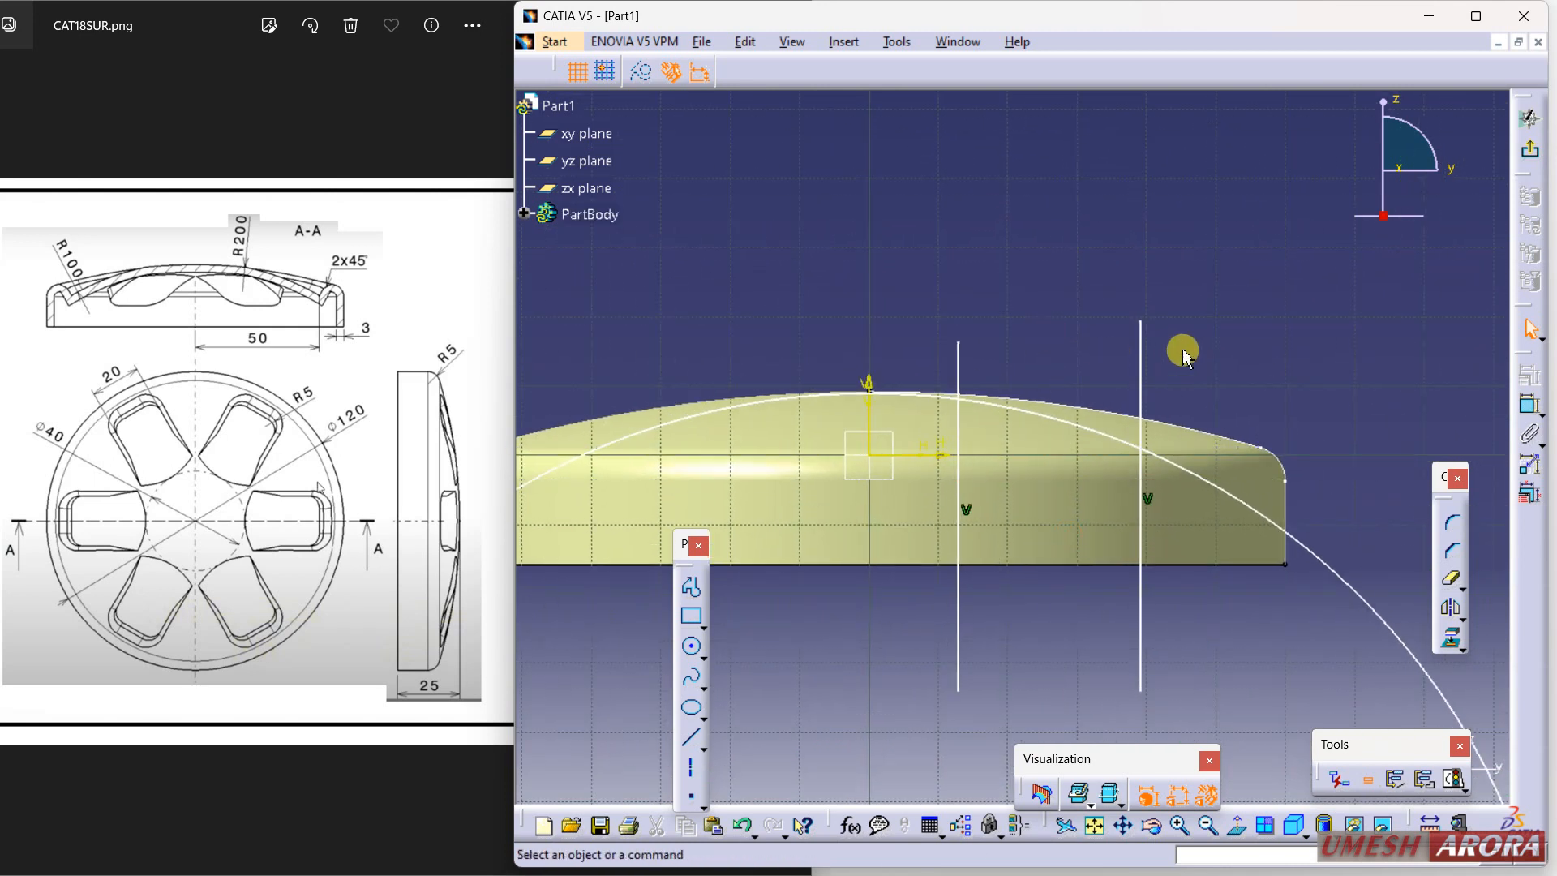
Project the dome's top profile curve onto the sketch plane
click(1451, 638)
middle_drag(1265, 306, 1101, 432)
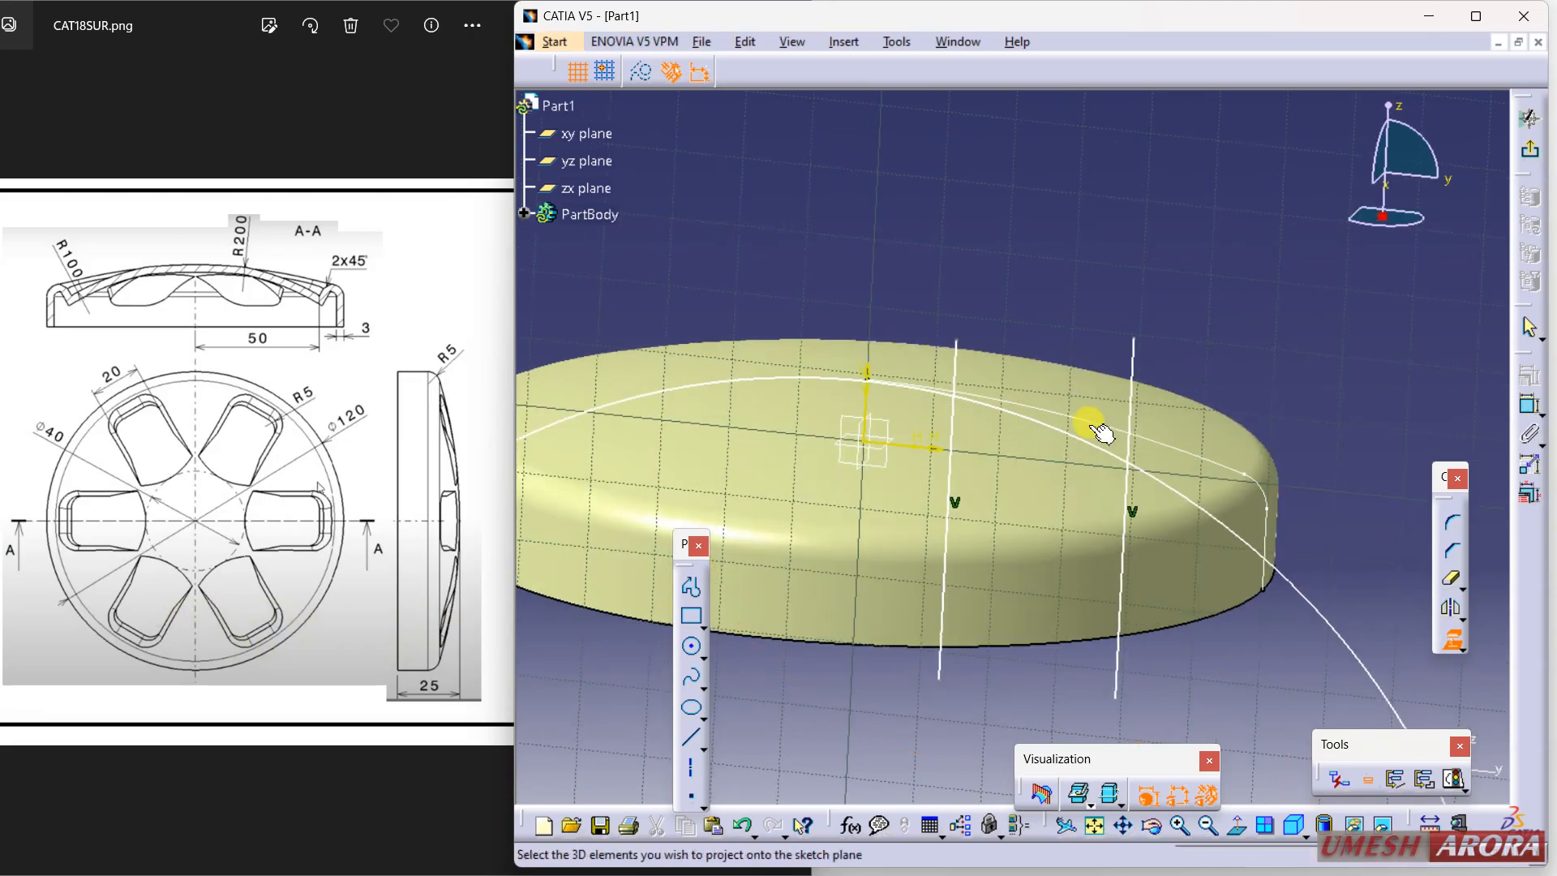
click(1240, 467)
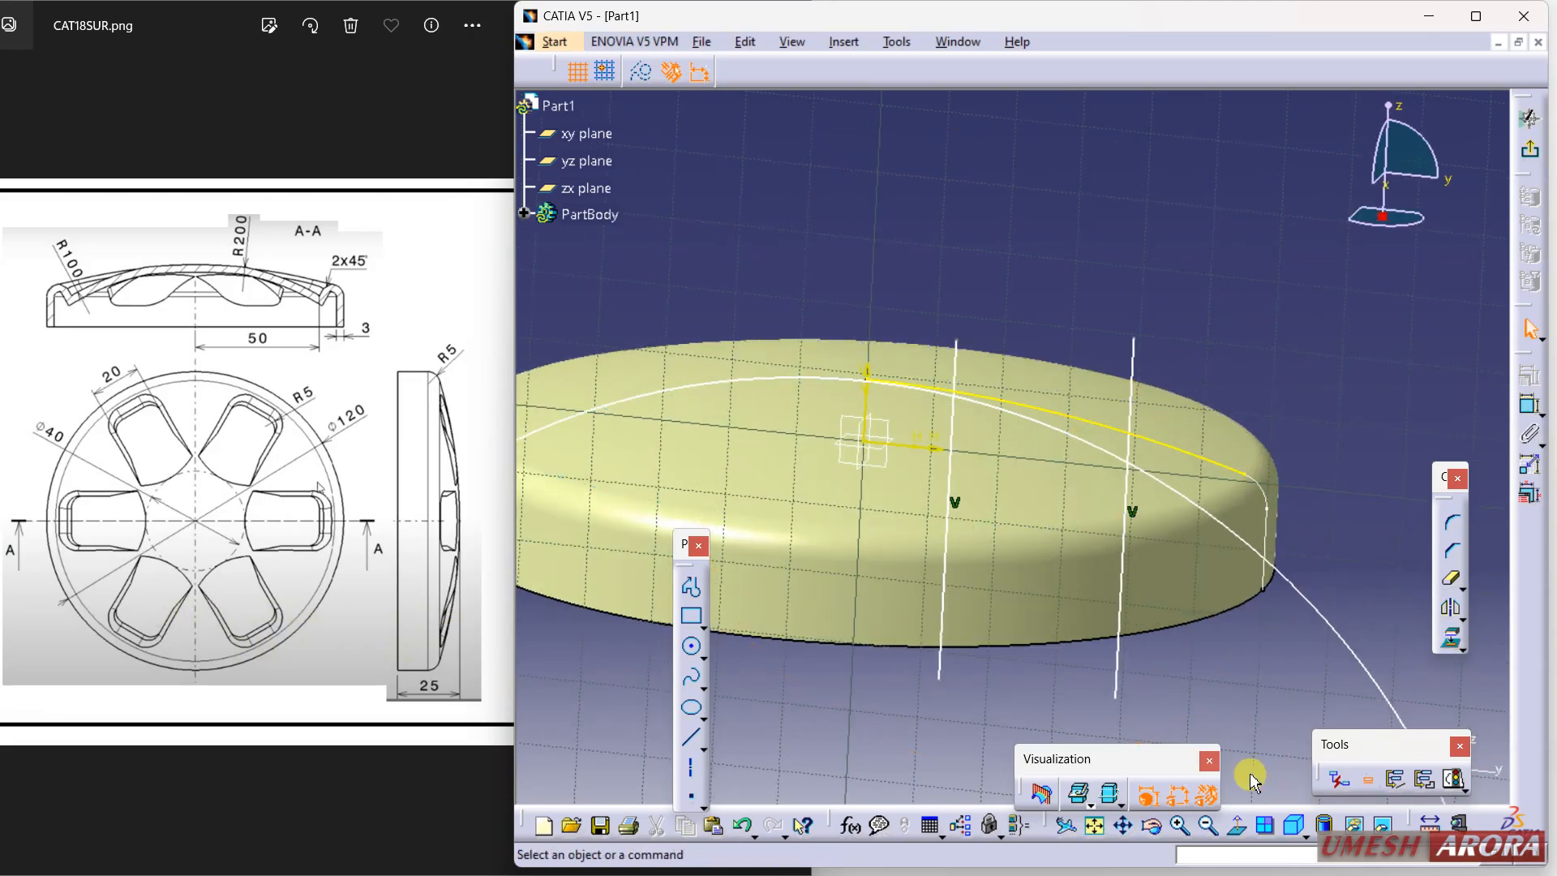
Trim off the portions of both vertical lines above the projected dome curve
click(1237, 826)
click(1447, 583)
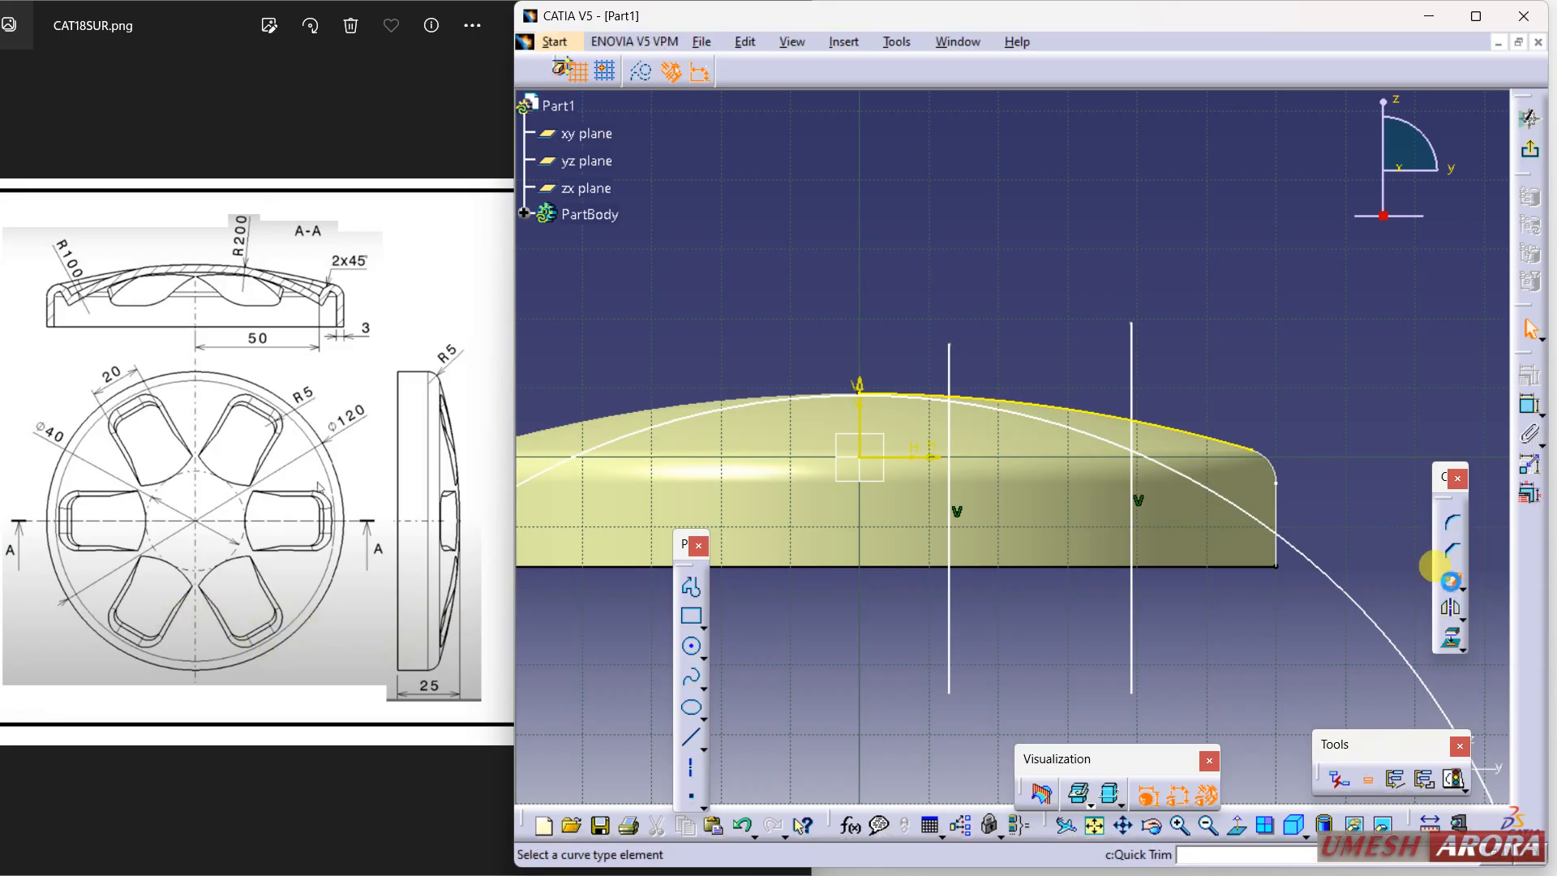
click(950, 351)
click(1134, 352)
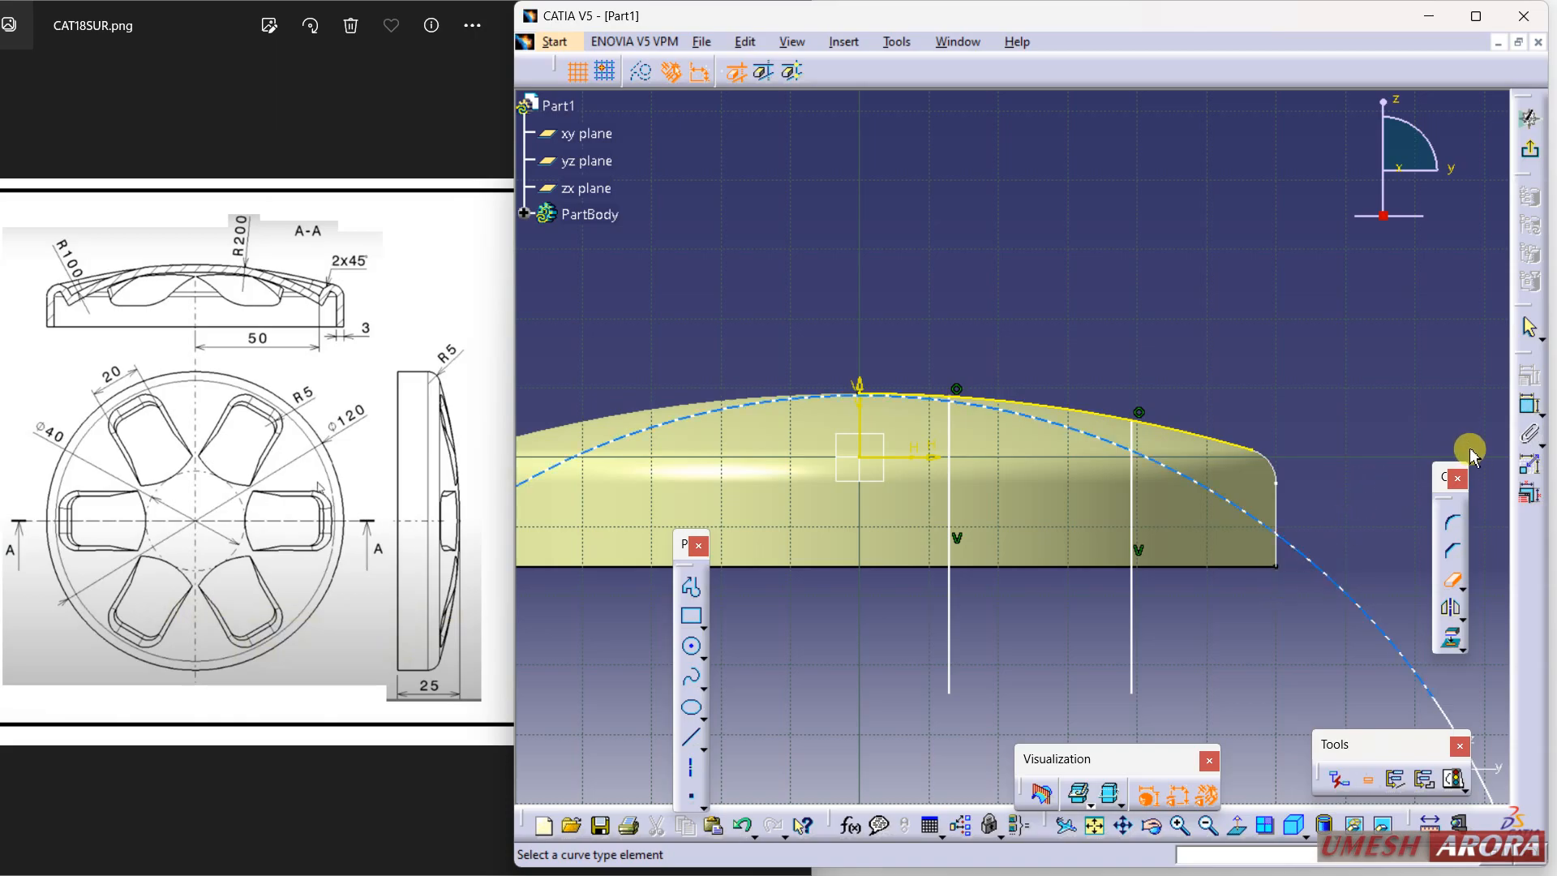
Dimension the inner vertical line from the vertical axis and set the distance to 20 mm
click(1524, 406)
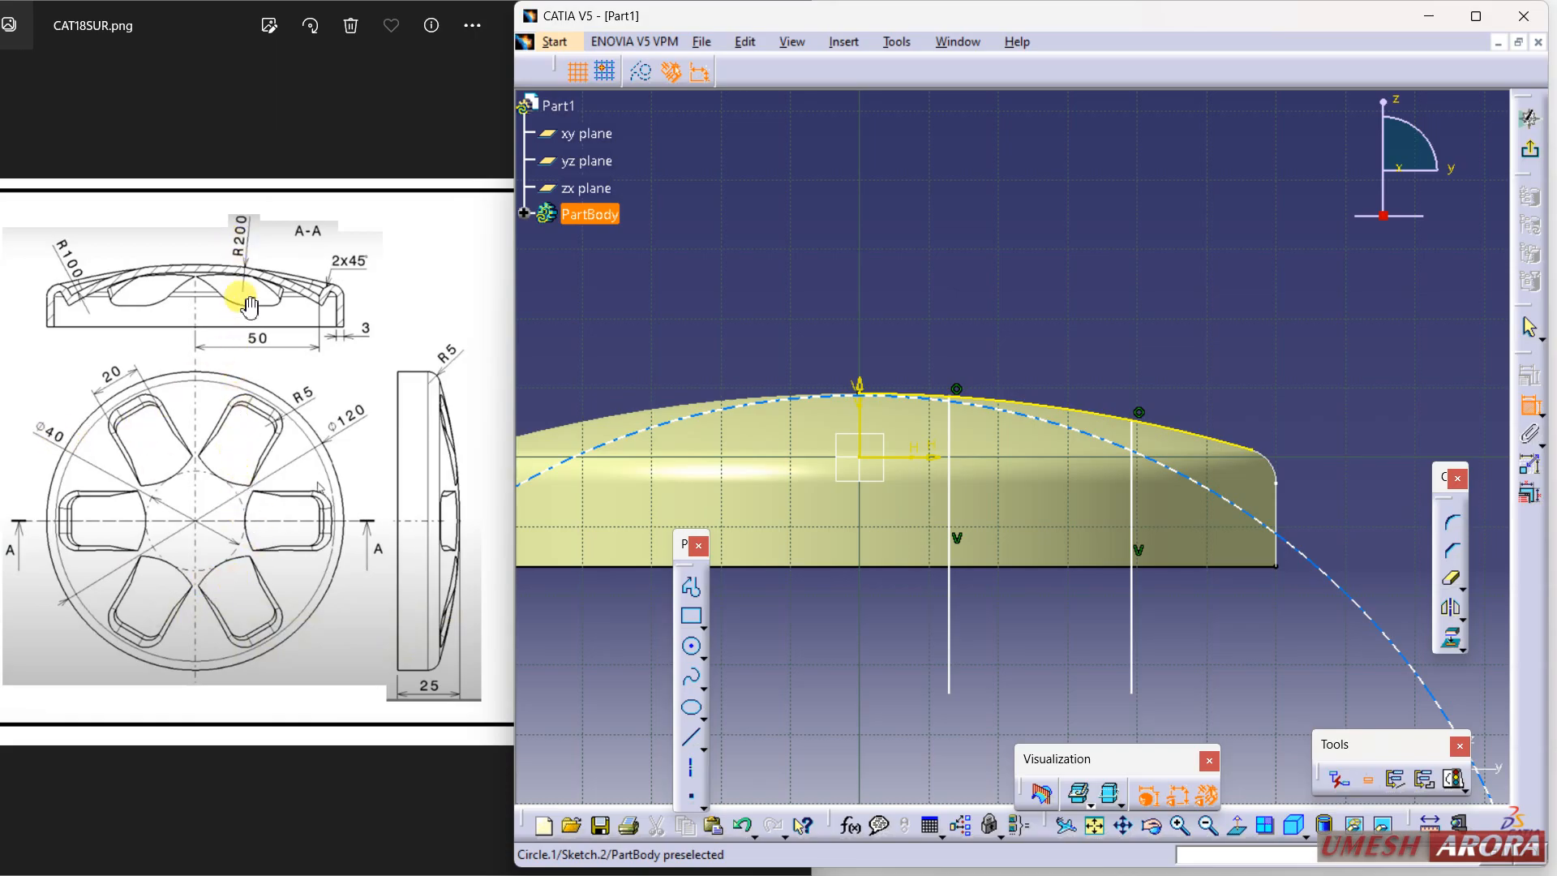
click(948, 619)
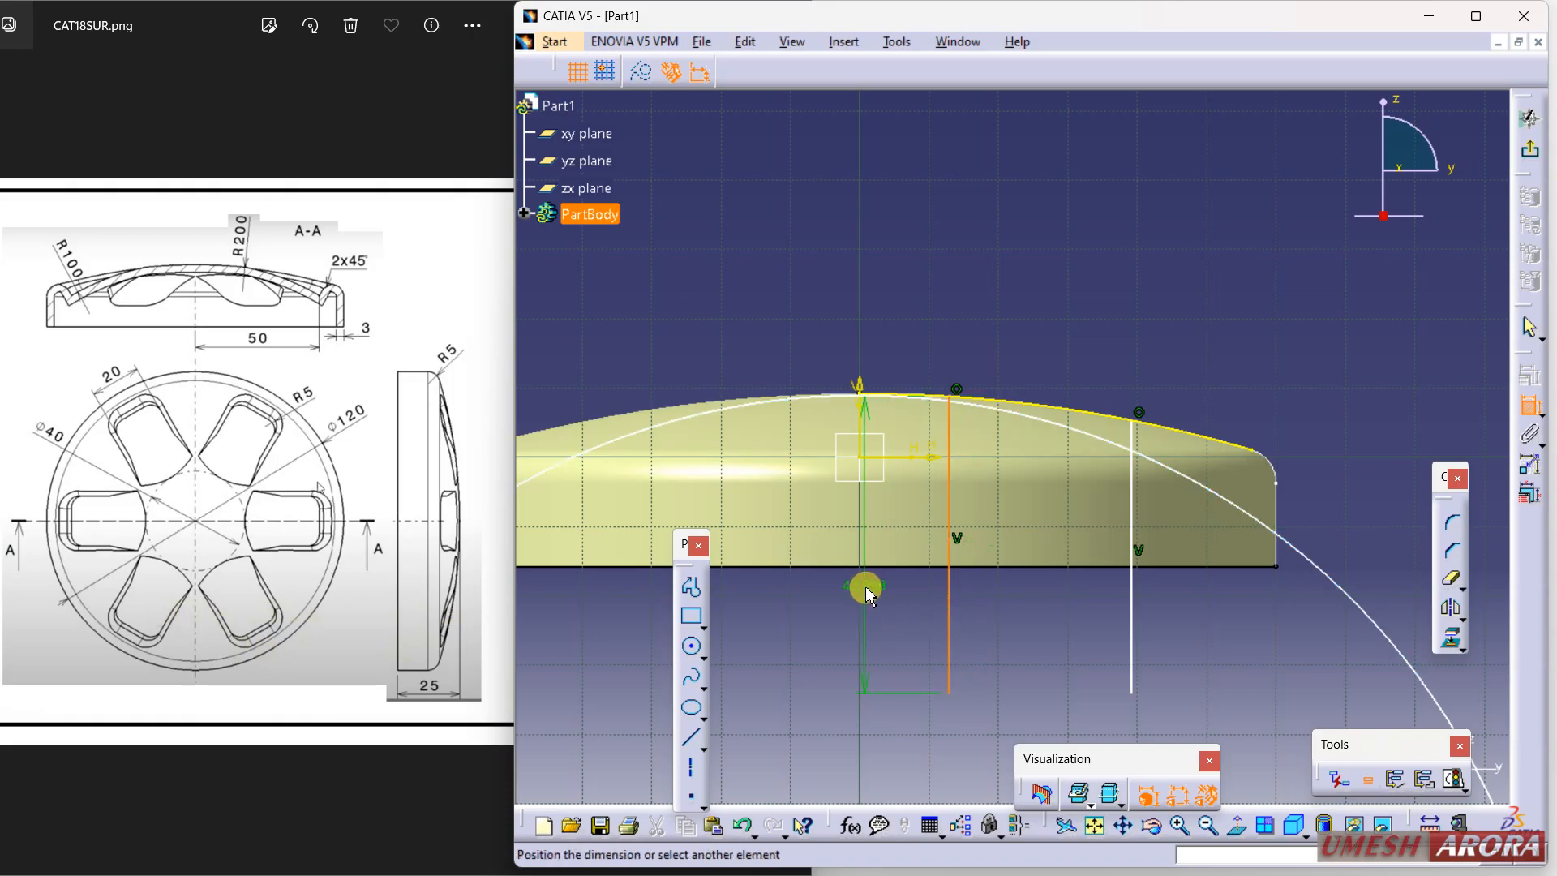
click(861, 391)
click(896, 319)
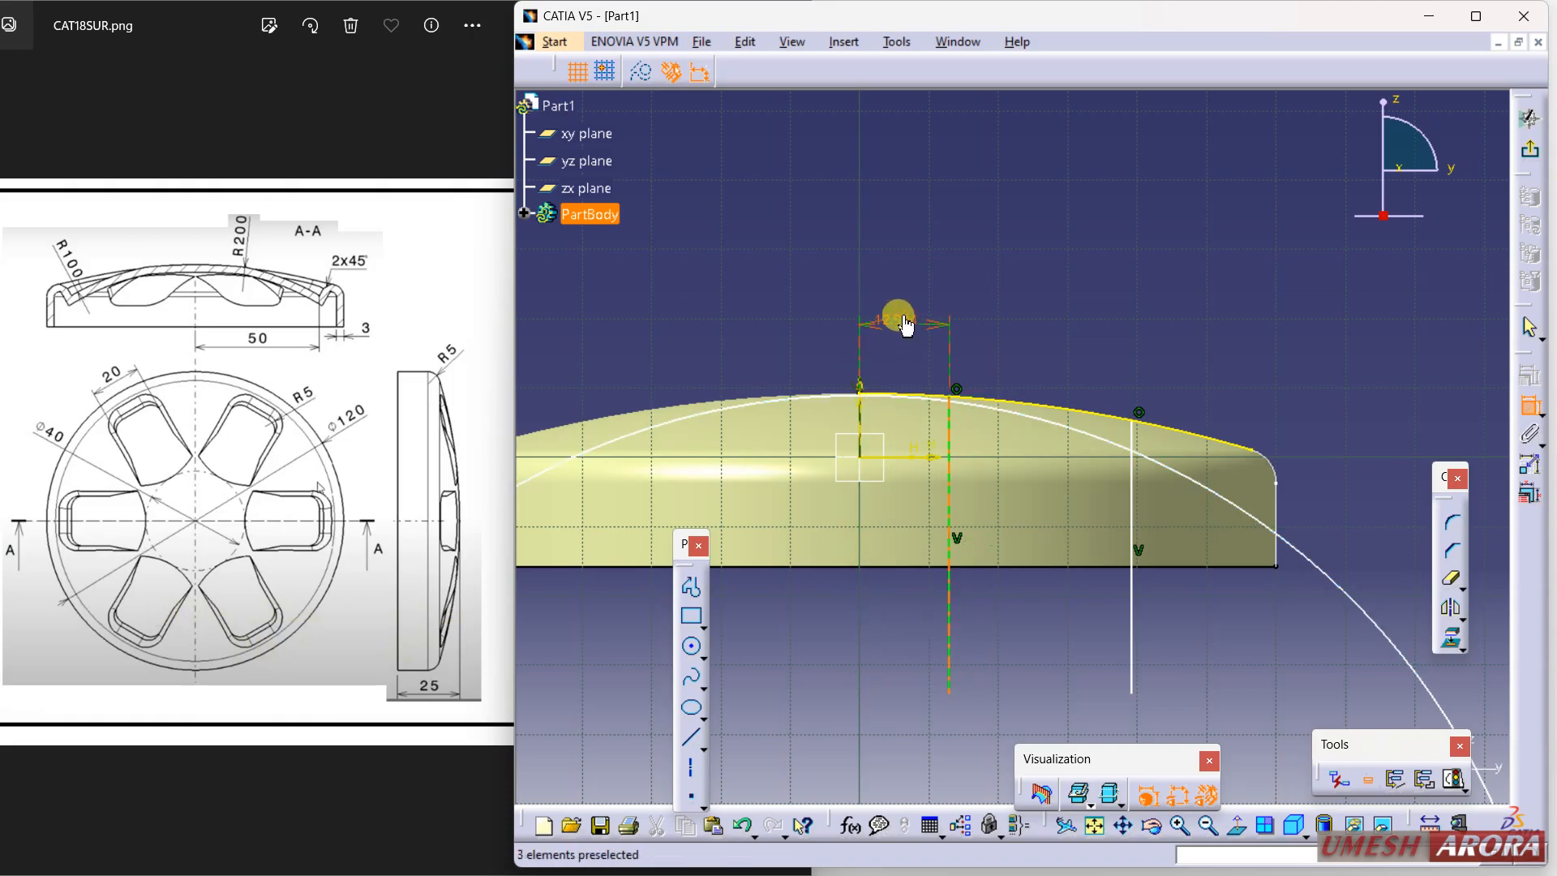
double_click(902, 318)
key(Return)
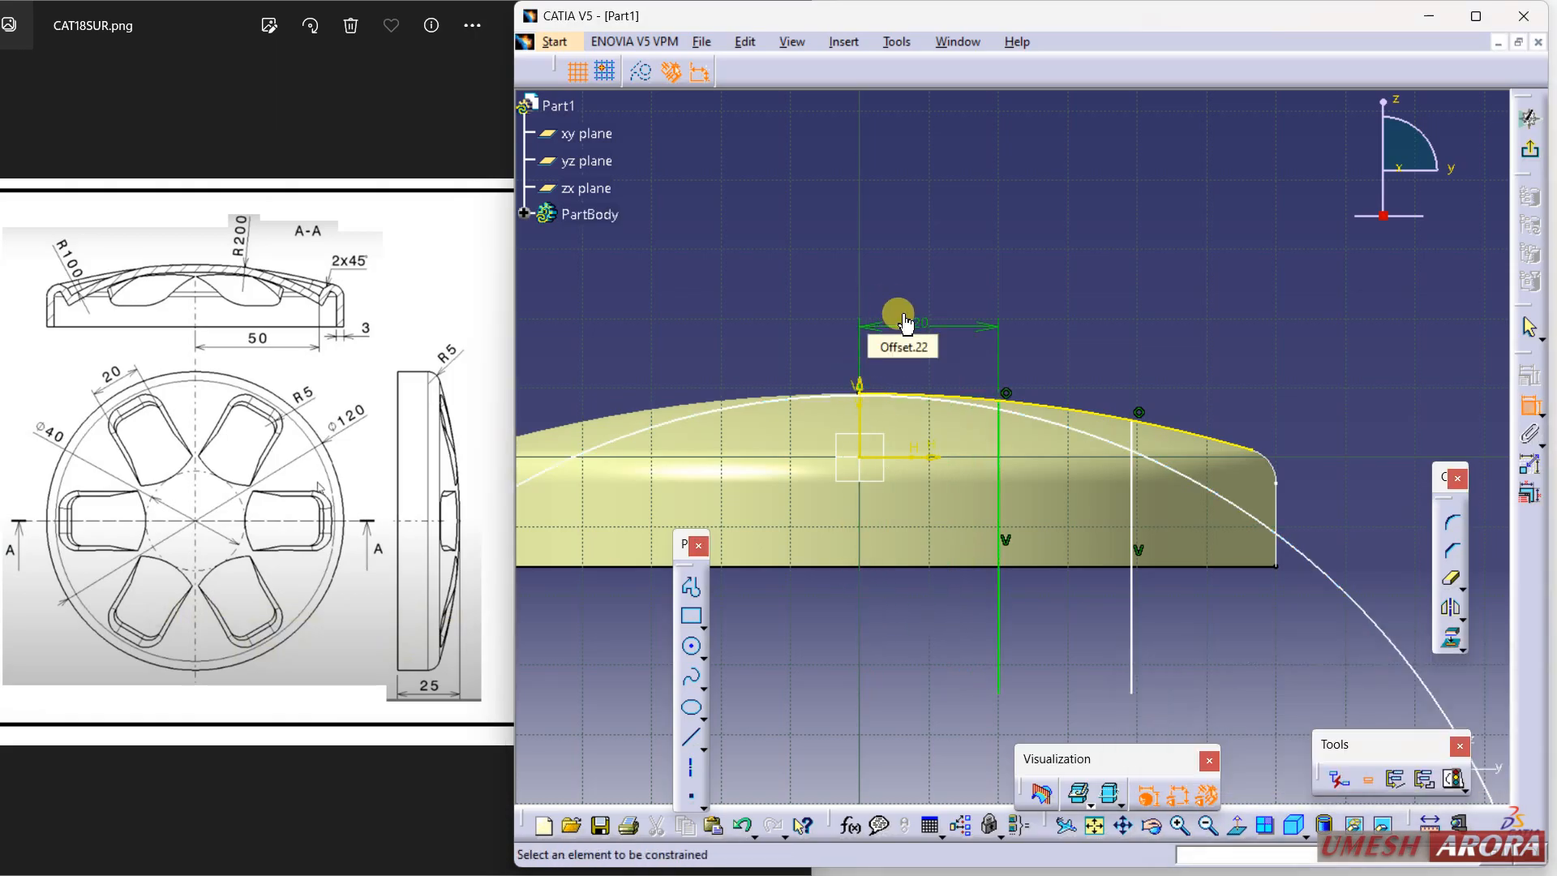
Dimension the outer vertical line from the vertical axis and set the distance to 50 mm
click(1132, 610)
click(861, 388)
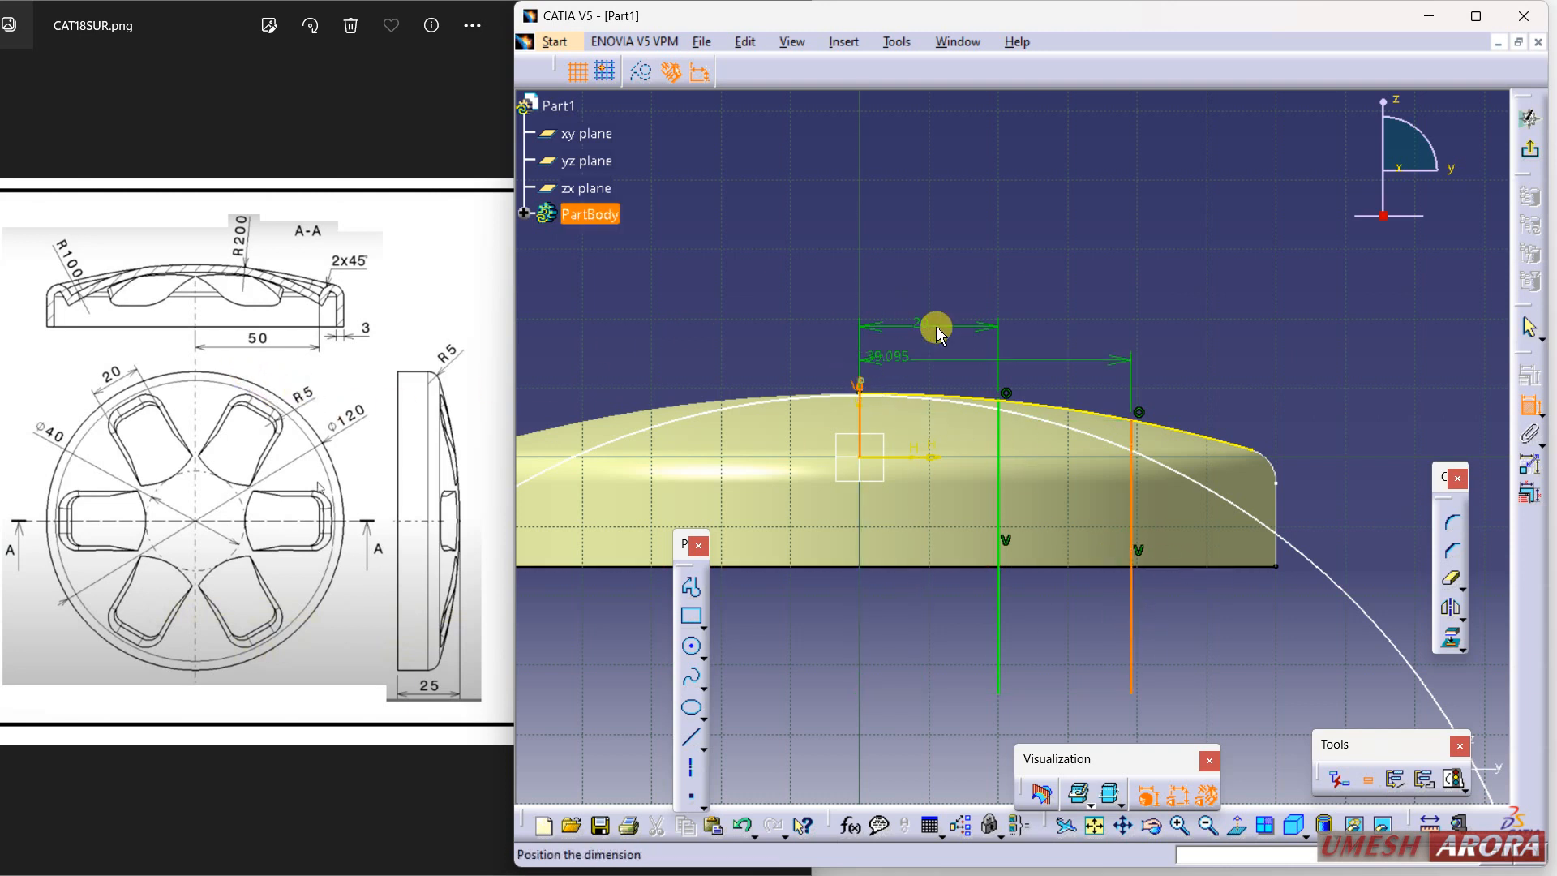
double_click(969, 273)
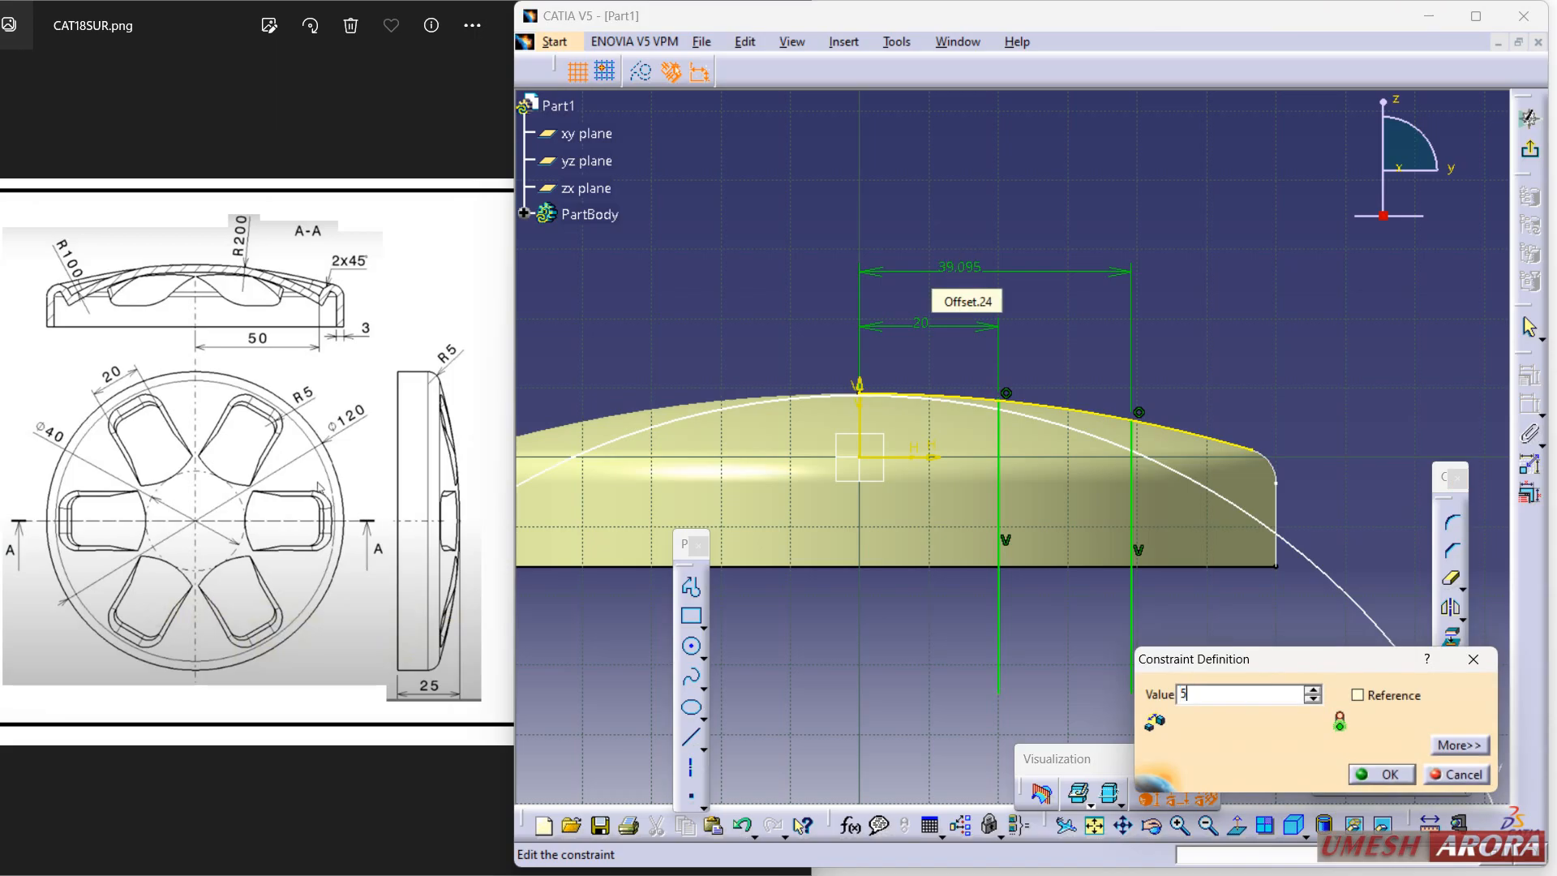
key(Return)
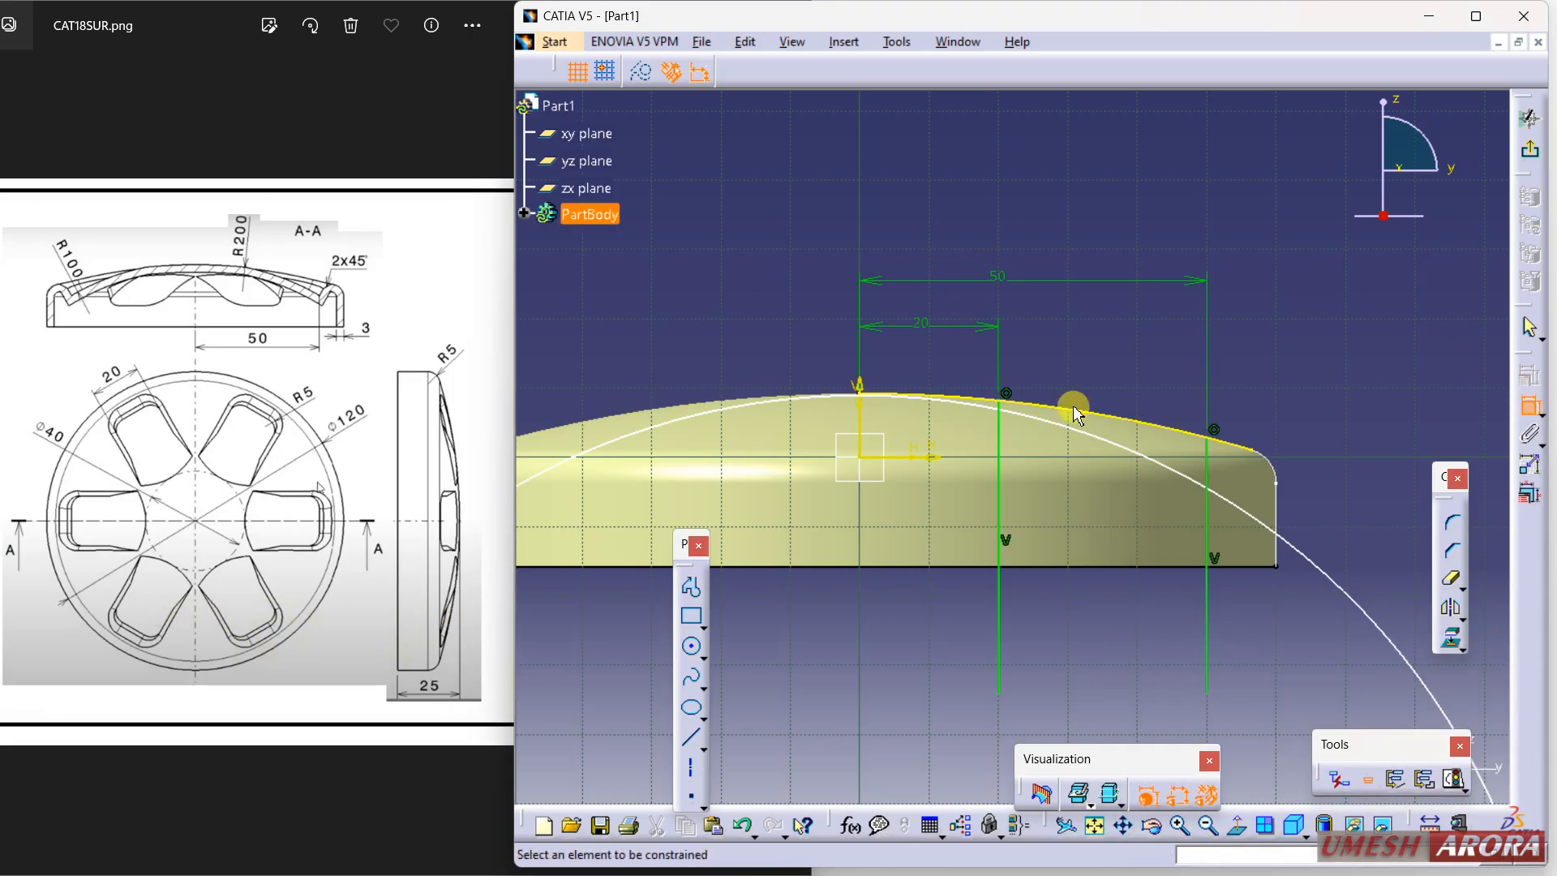
Make the 200 mm circle coincident with the upper endpoint of the inner vertical line on the dome curve
click(1044, 420)
click(1005, 400)
right_click(1052, 362)
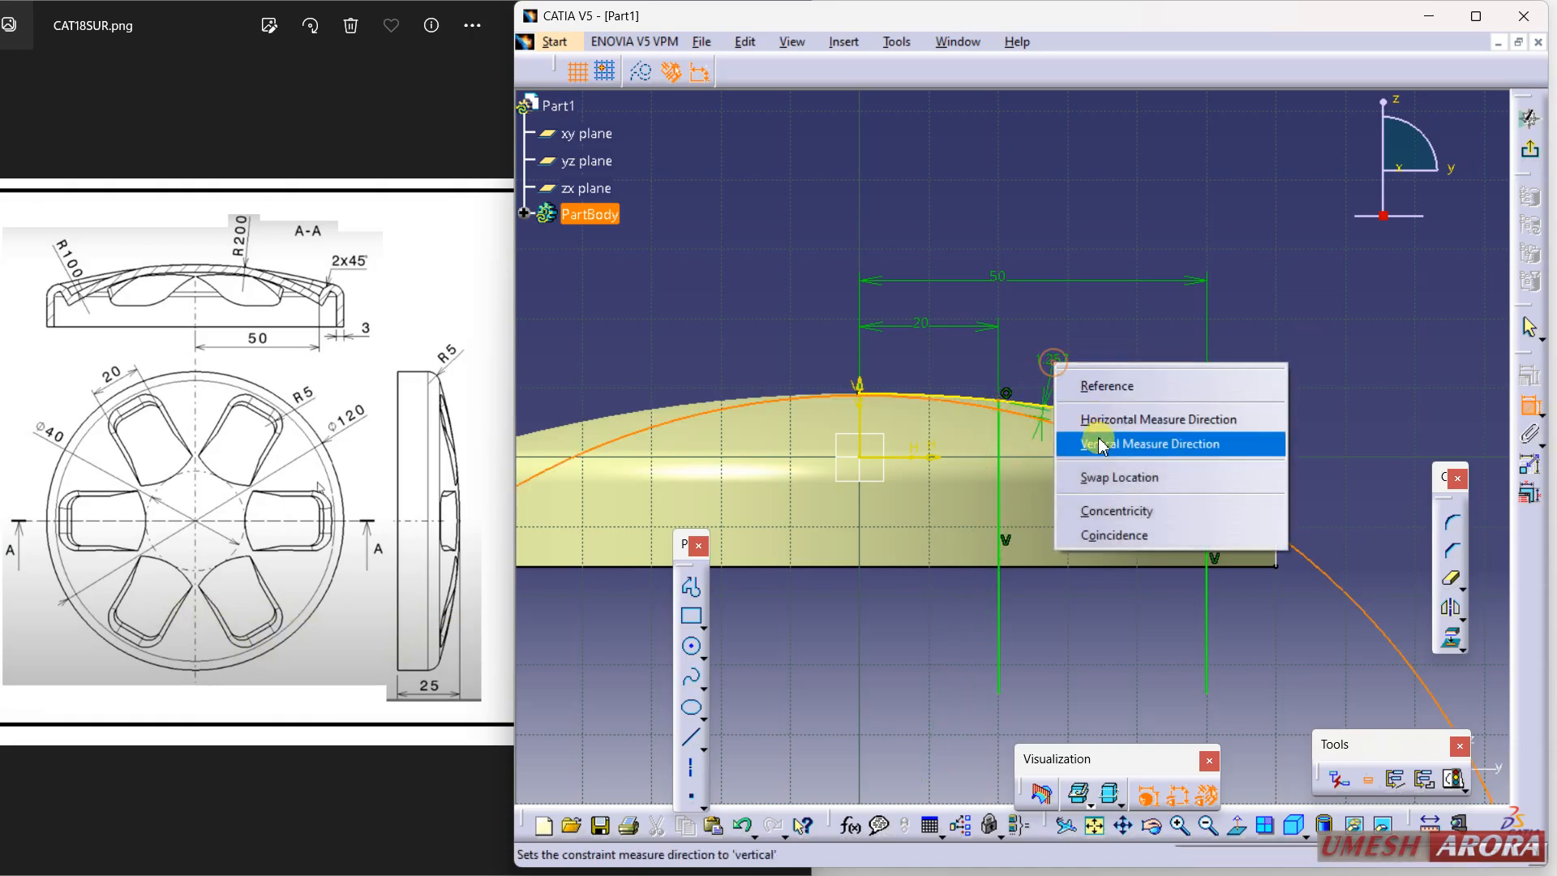
click(1114, 535)
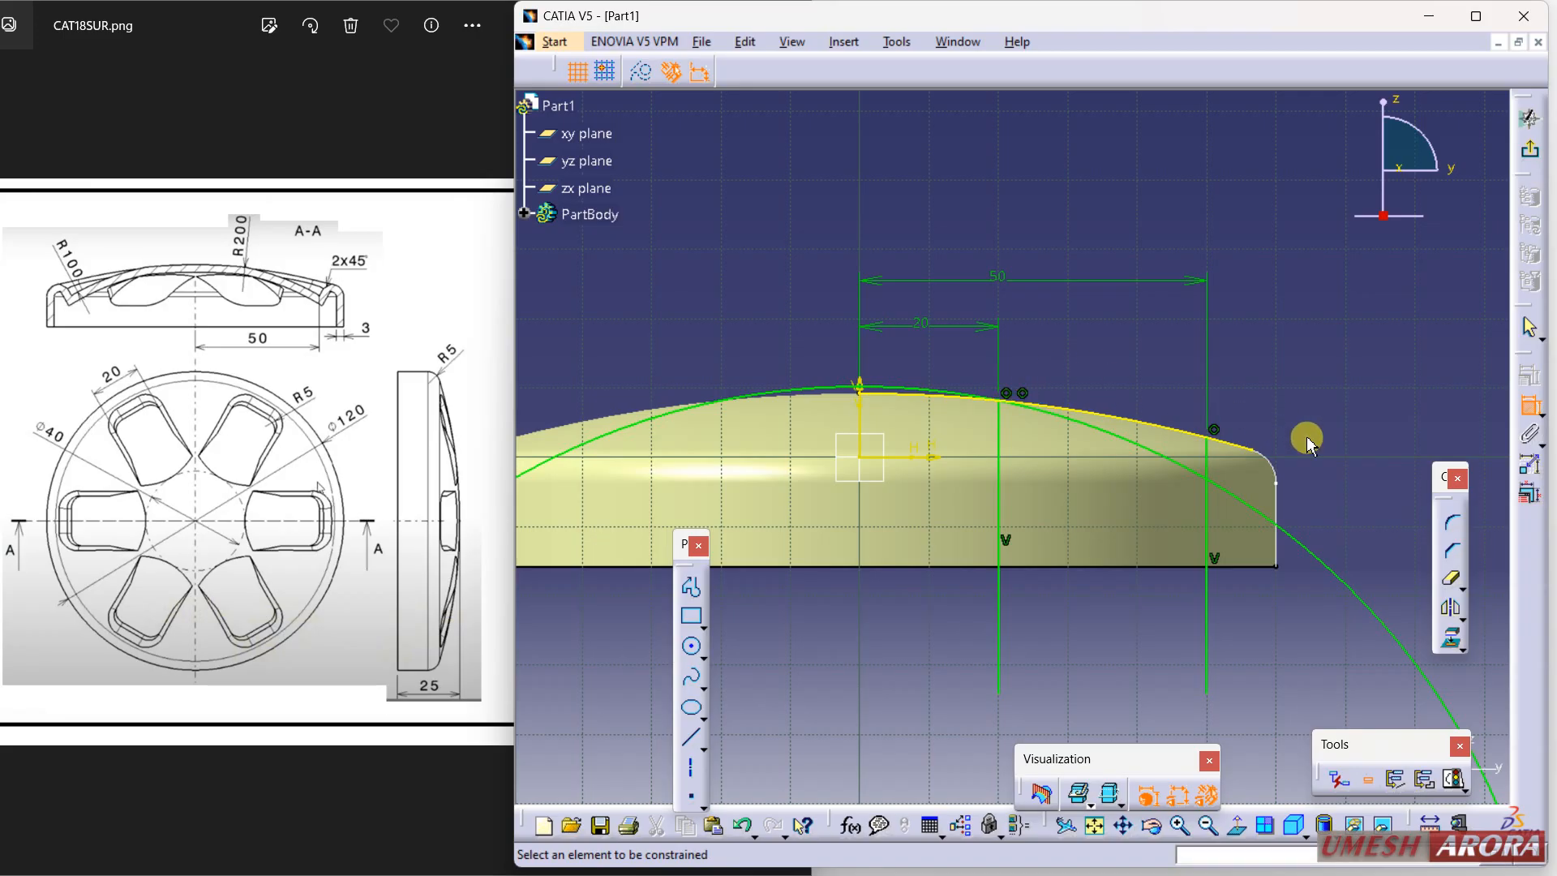
Trim the circle so only the arc between the two vertical lines remains
click(1451, 579)
click(1322, 568)
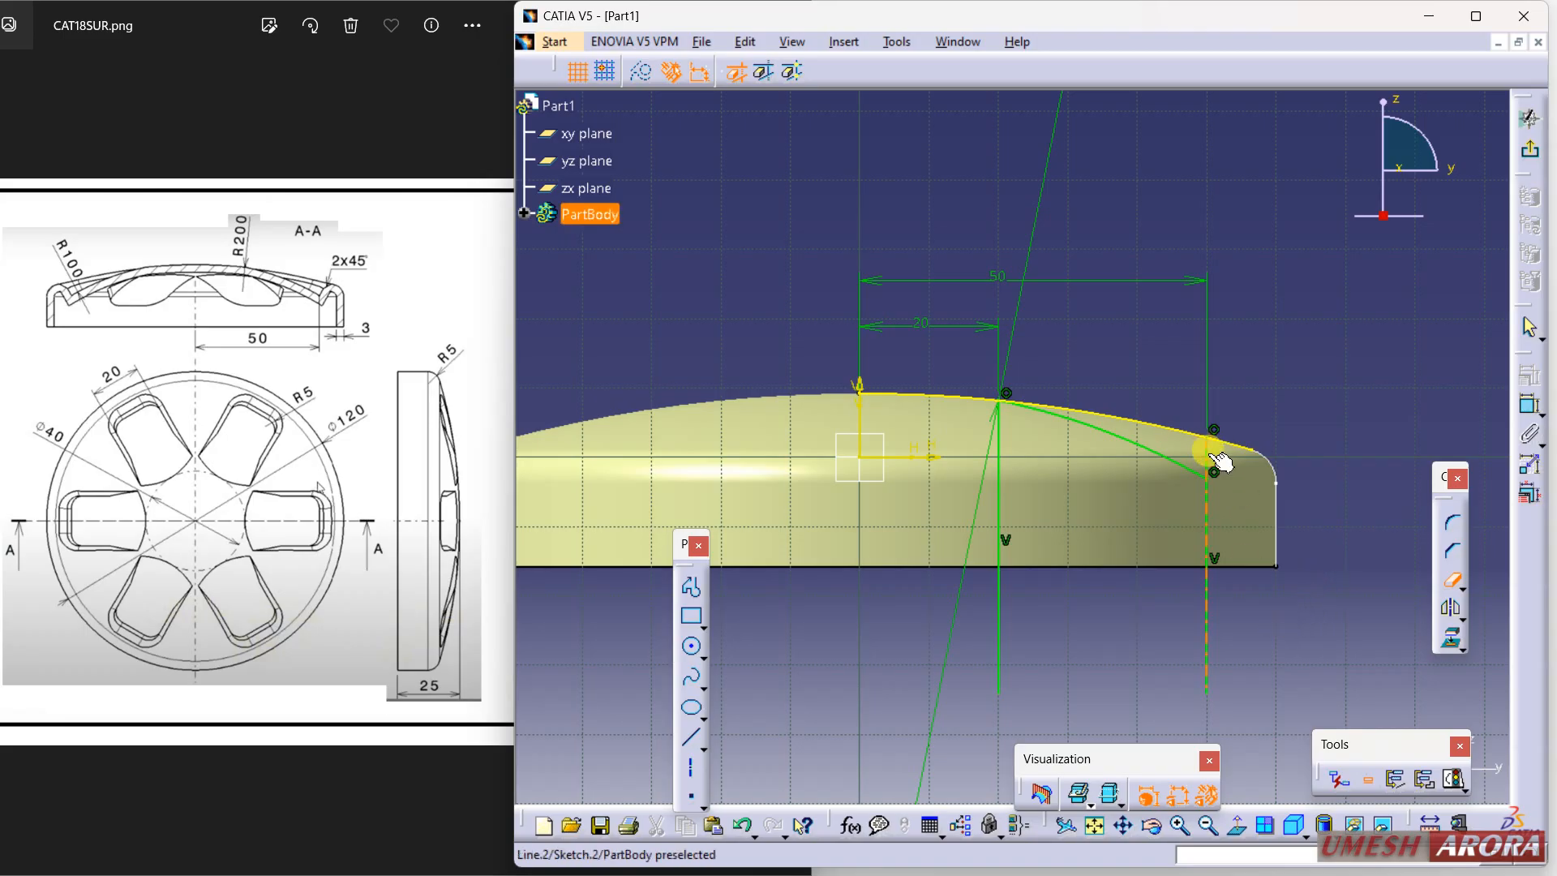
click(1450, 579)
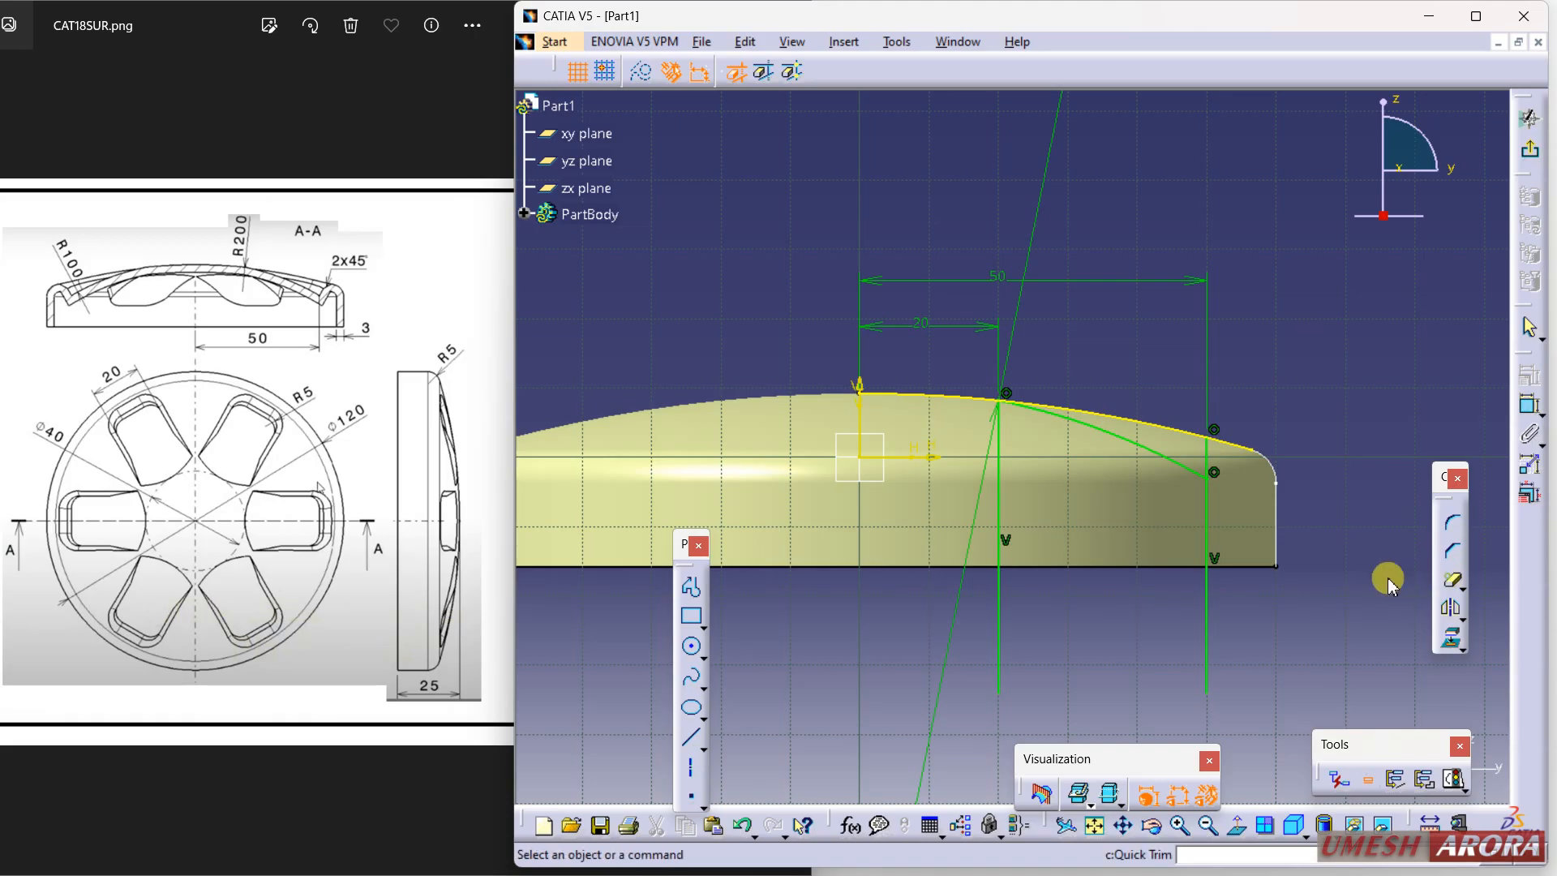
Convert both vertical lines and the projected dome curve to construction geometry, and exit the sketch
click(1214, 606)
click(641, 73)
click(1096, 416)
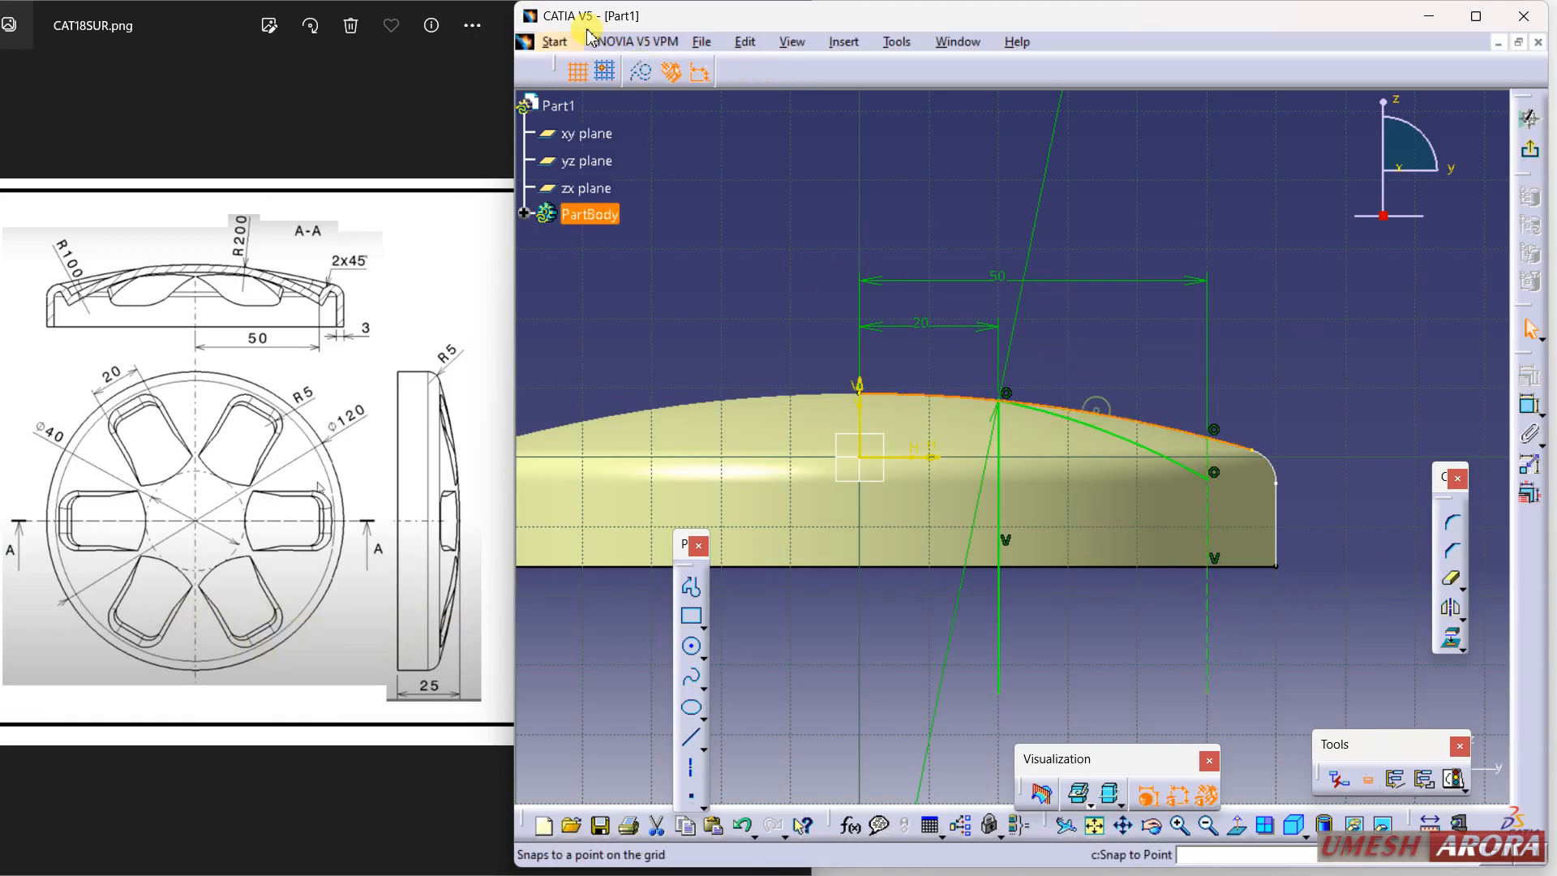
click(641, 72)
click(1042, 580)
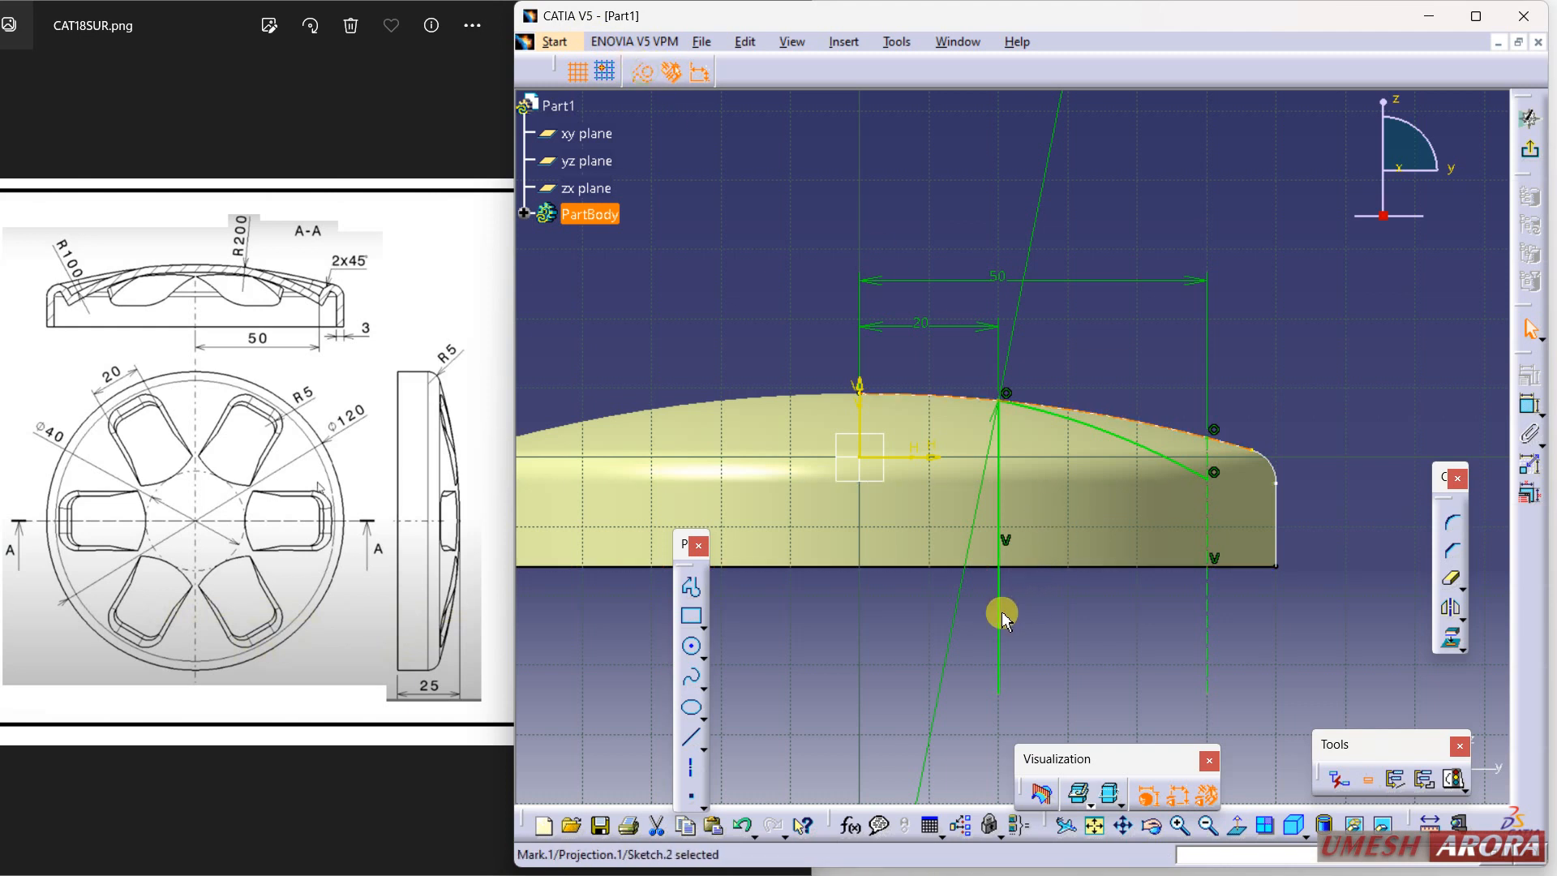
click(640, 72)
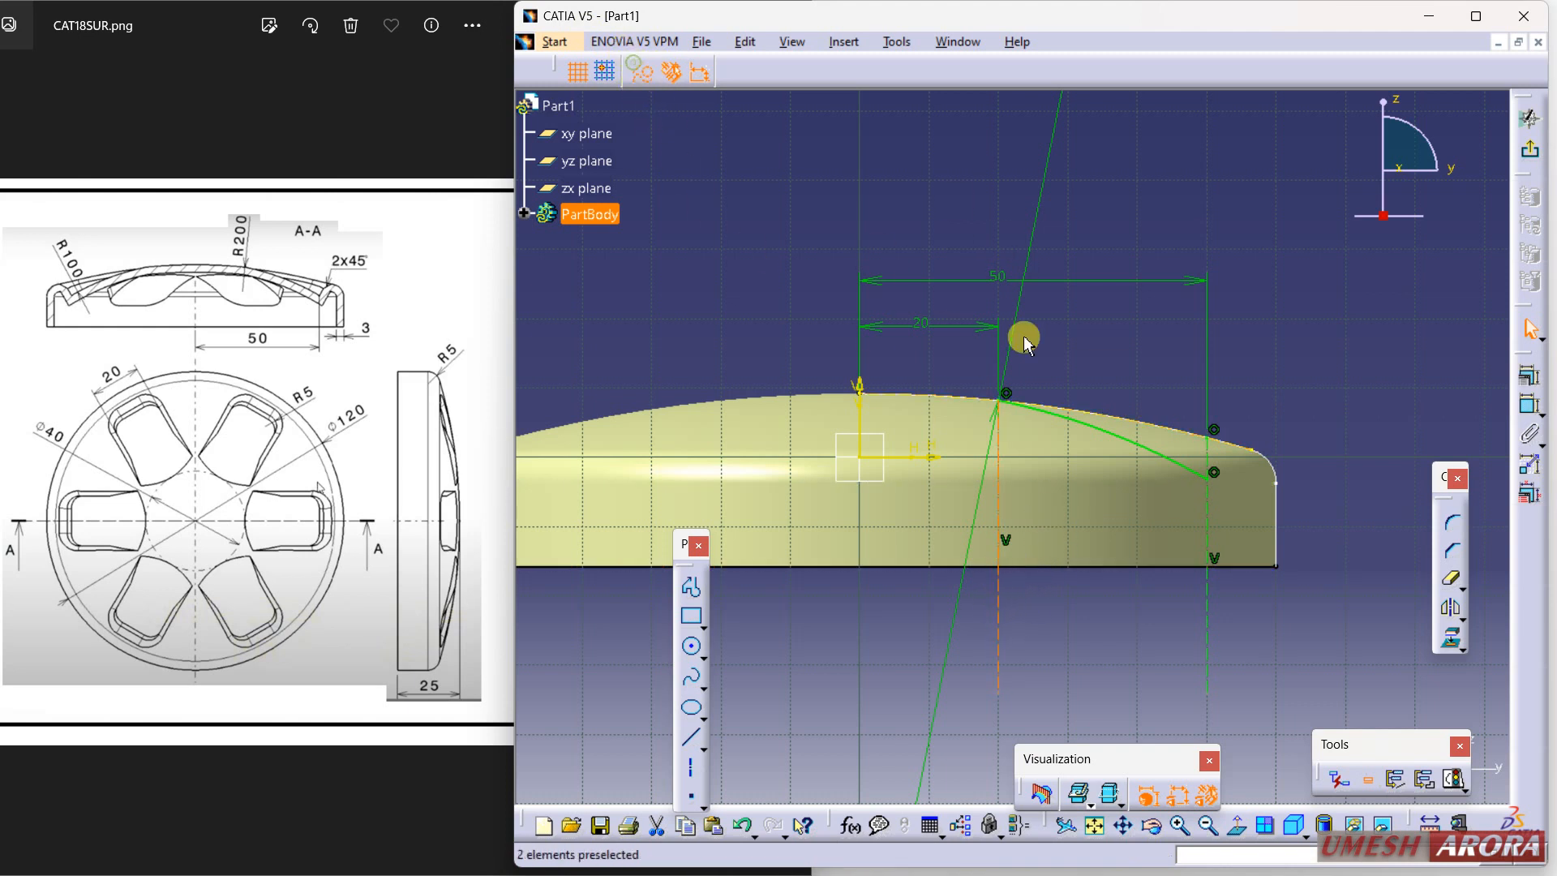
click(1300, 610)
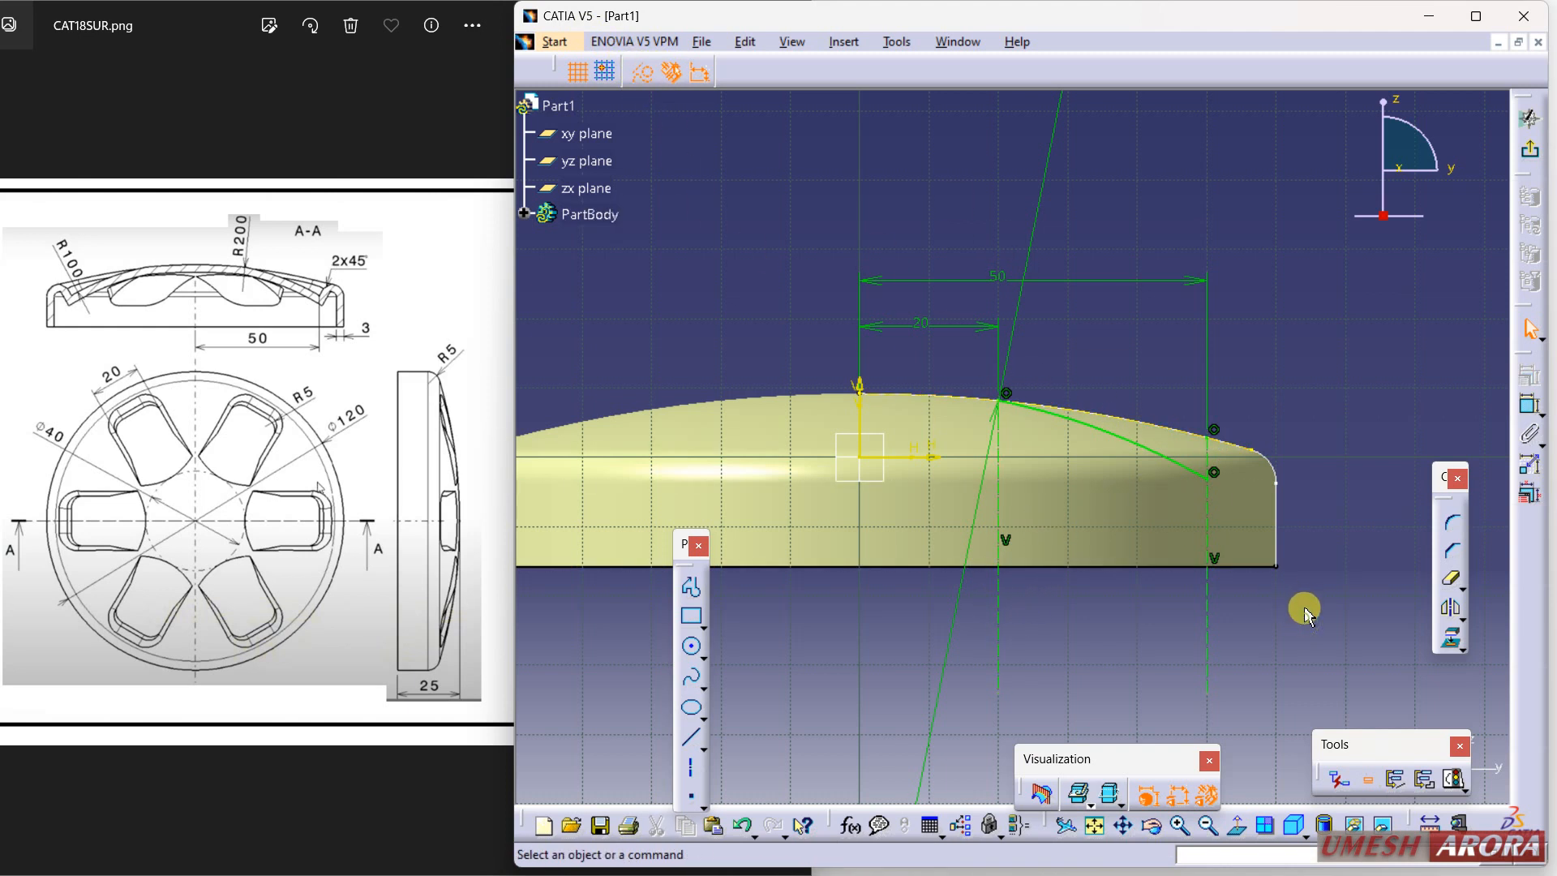
click(1529, 149)
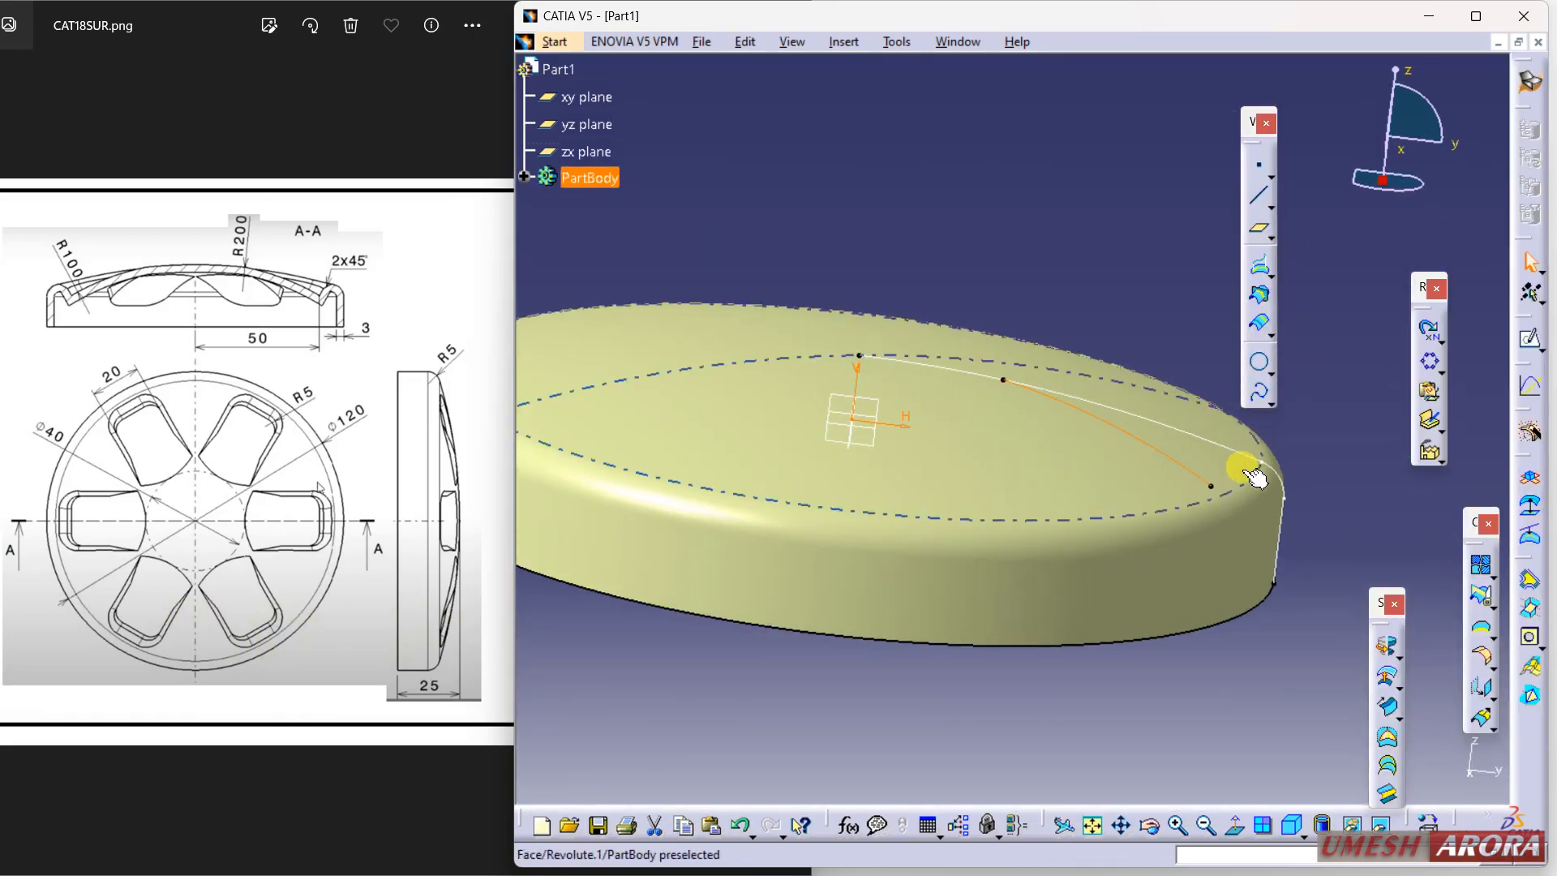
Create a plane normal to the sketched arc at its outer endpoint
click(1256, 230)
click(1262, 478)
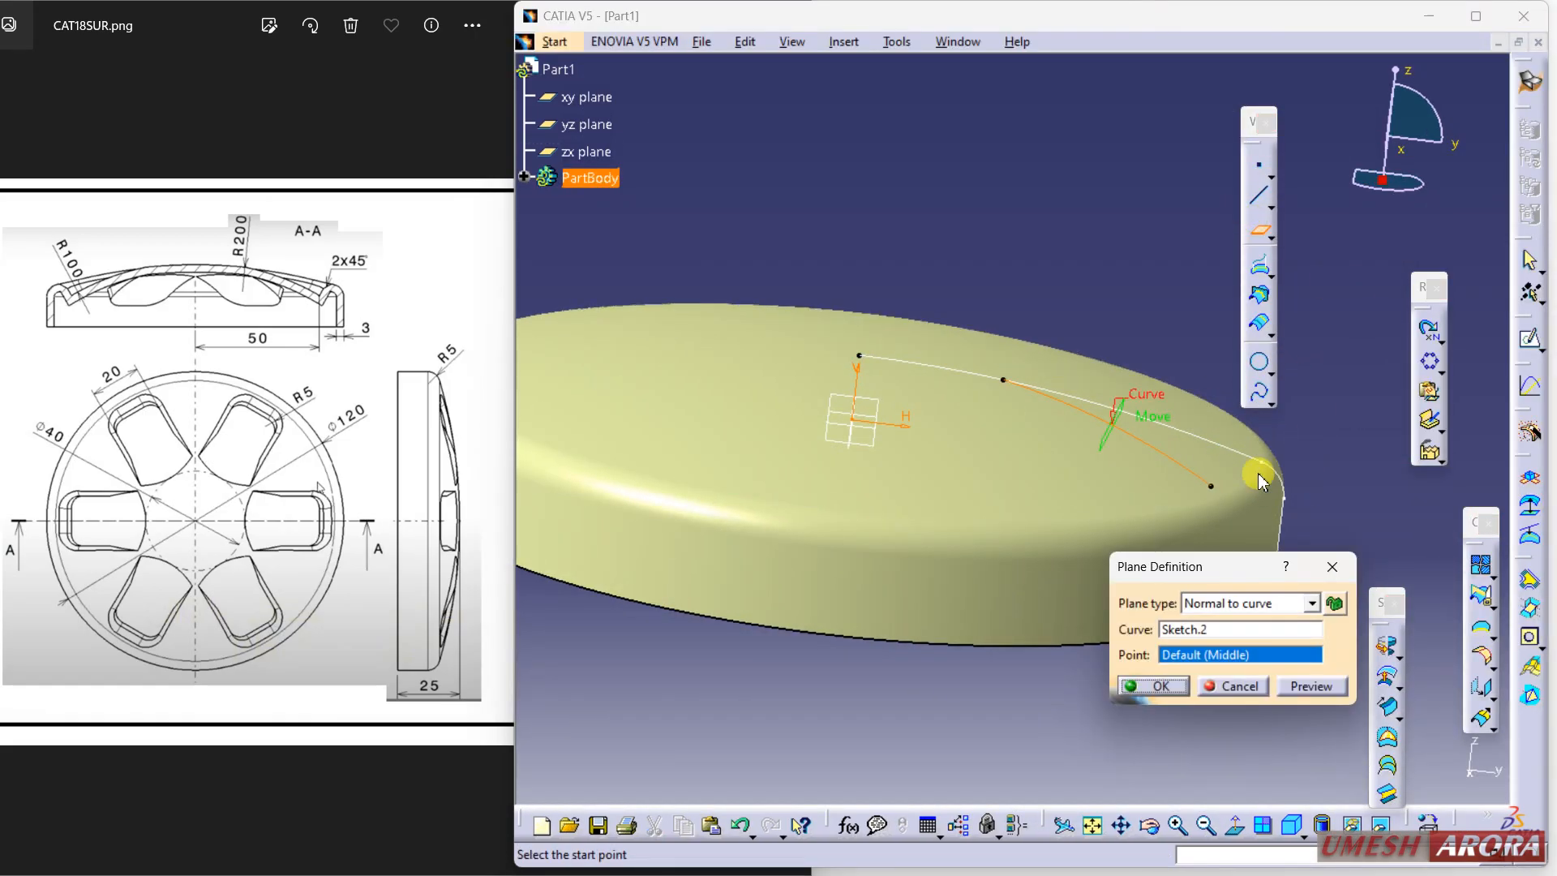
click(1213, 486)
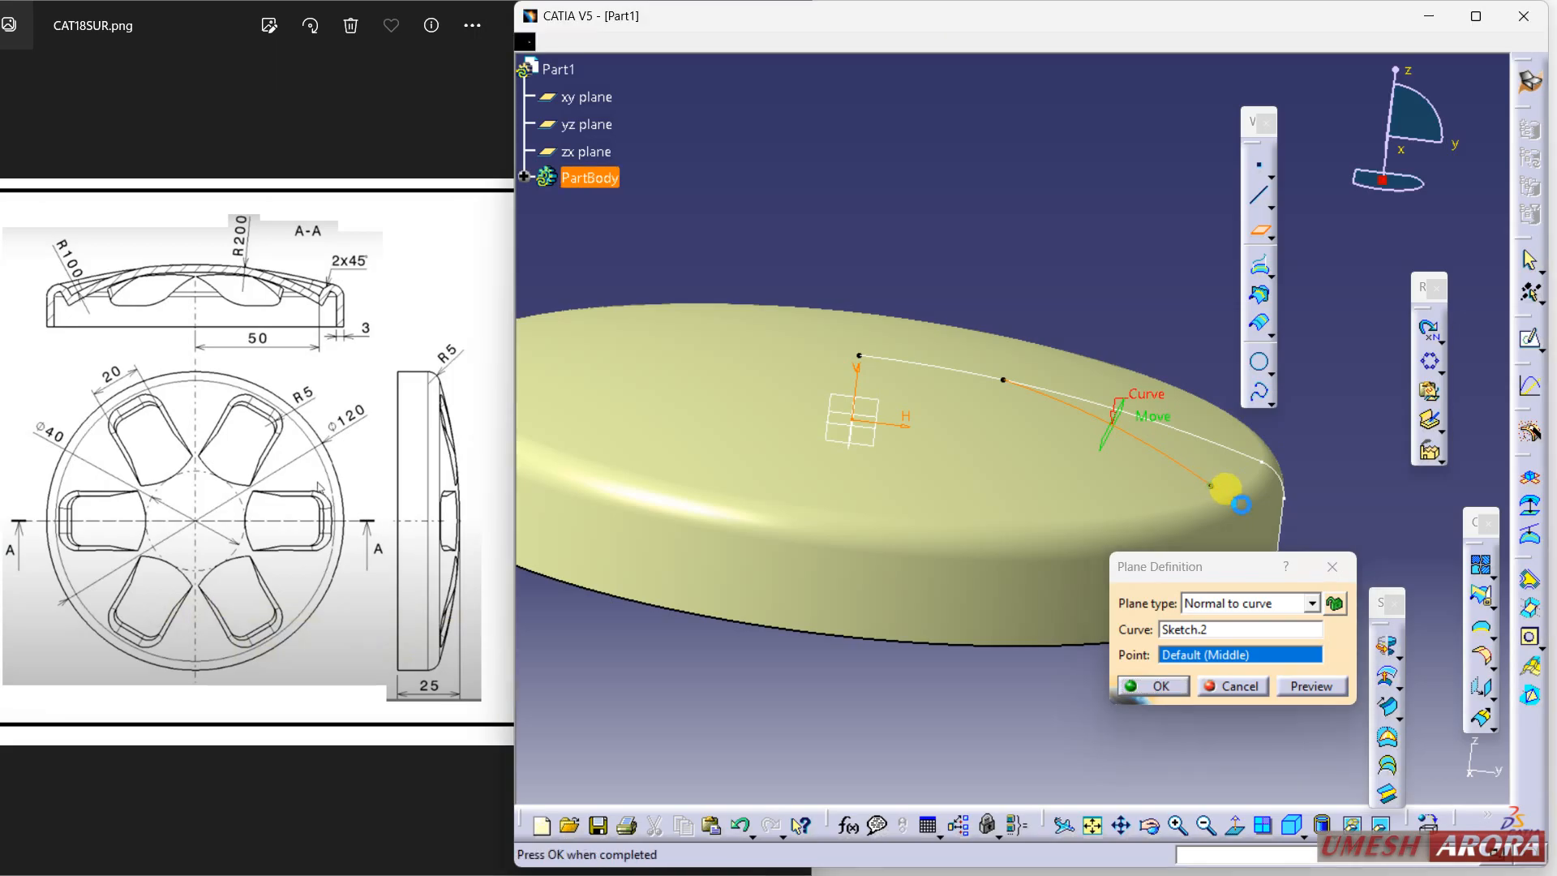
click(1160, 686)
Start a sketch on the new normal plane and draw a rectangle across the vertical axis, around the dome's rear edge
middle_drag(948, 508, 1297, 487)
click(1521, 345)
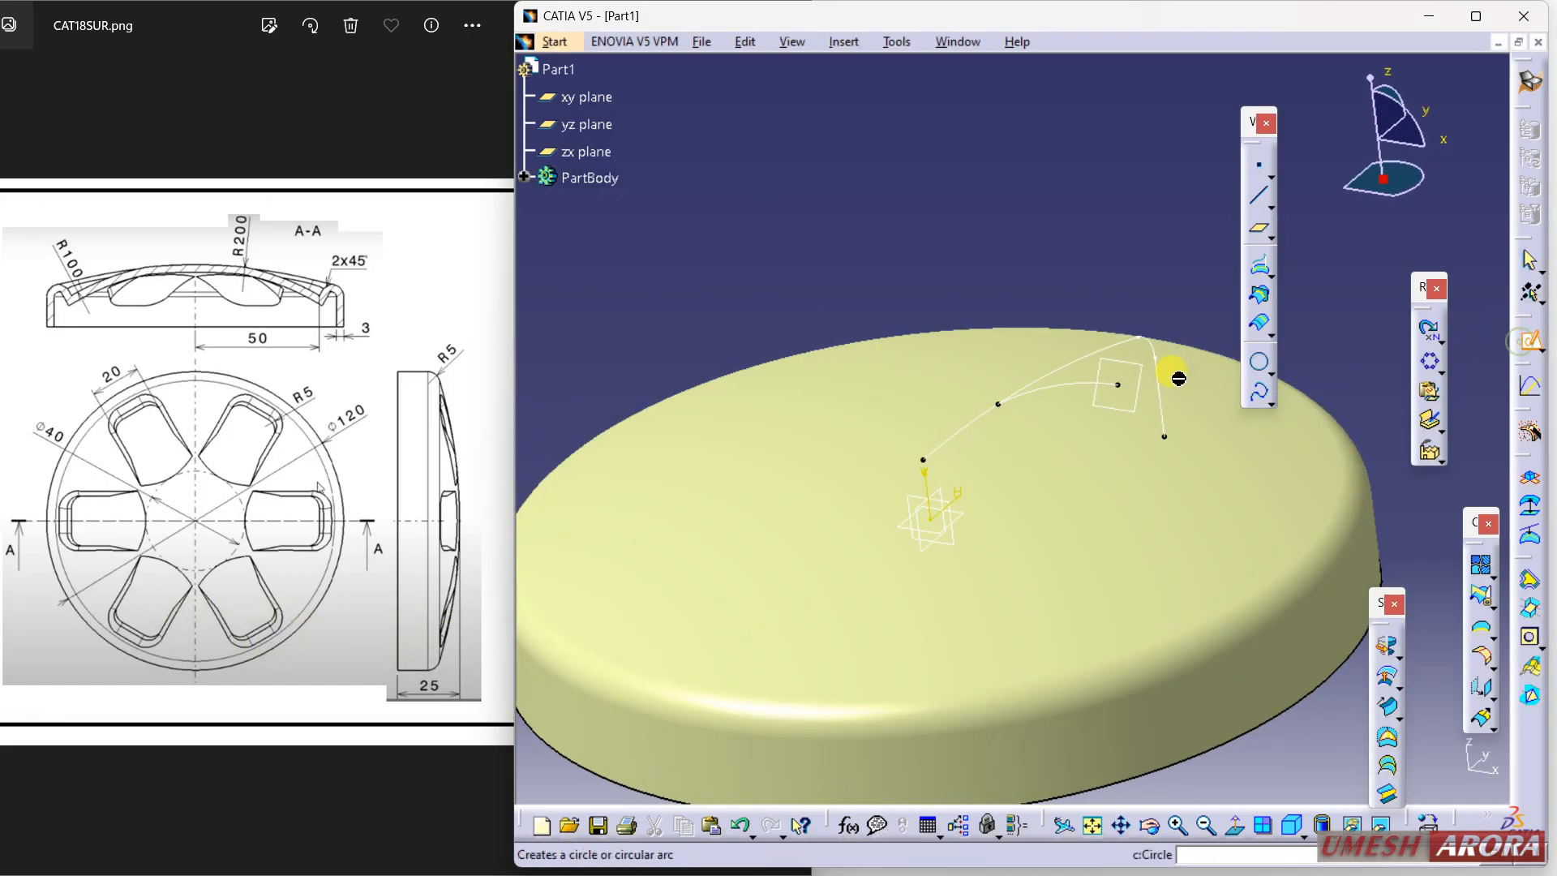
click(1127, 361)
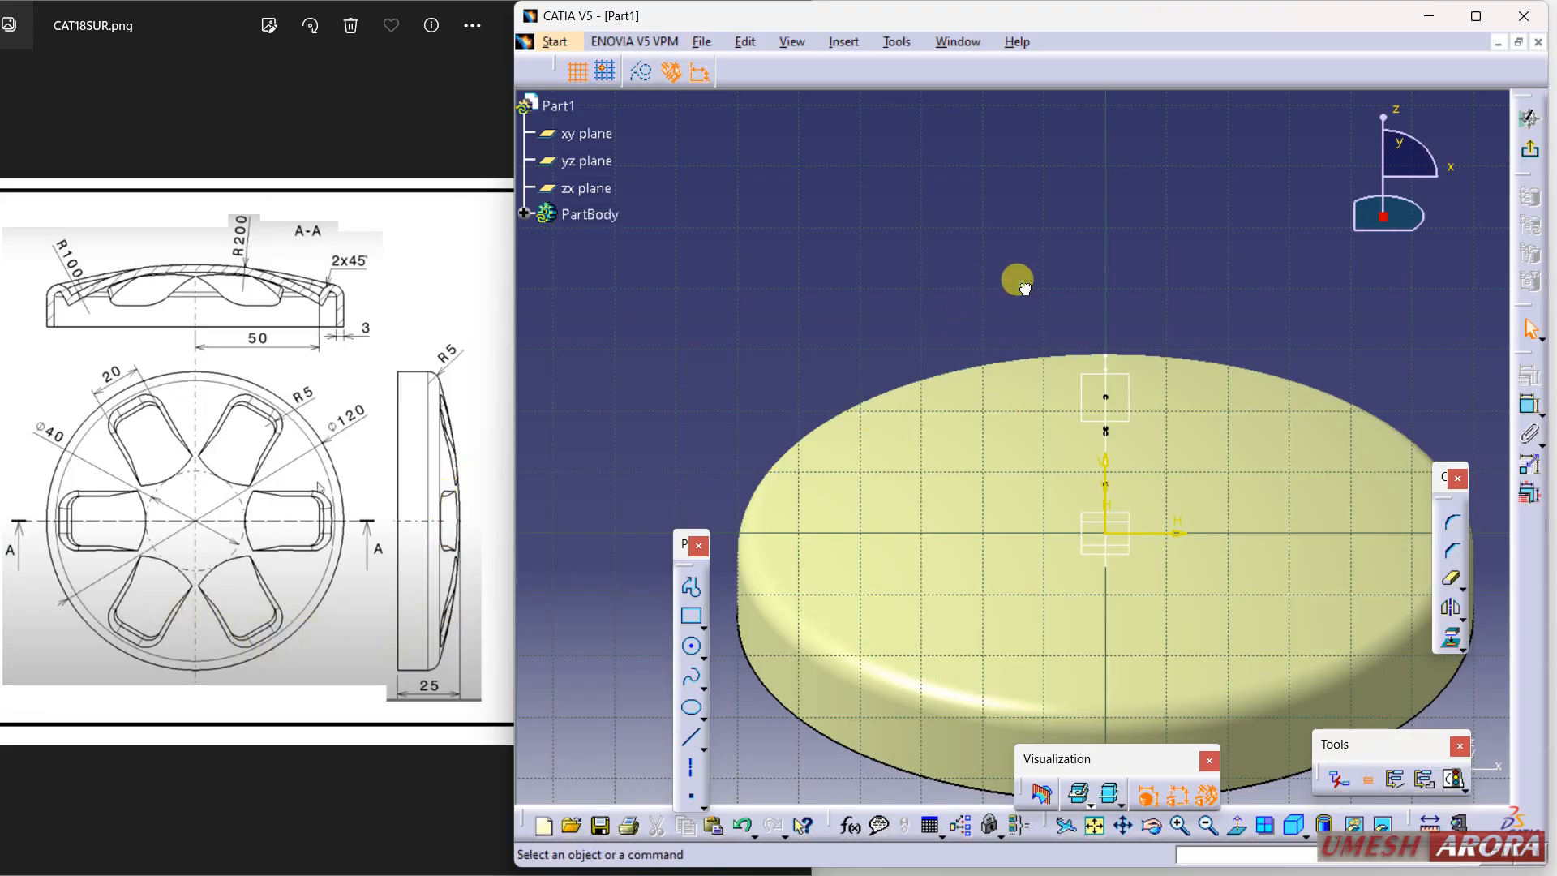
click(693, 618)
click(1036, 284)
click(1185, 428)
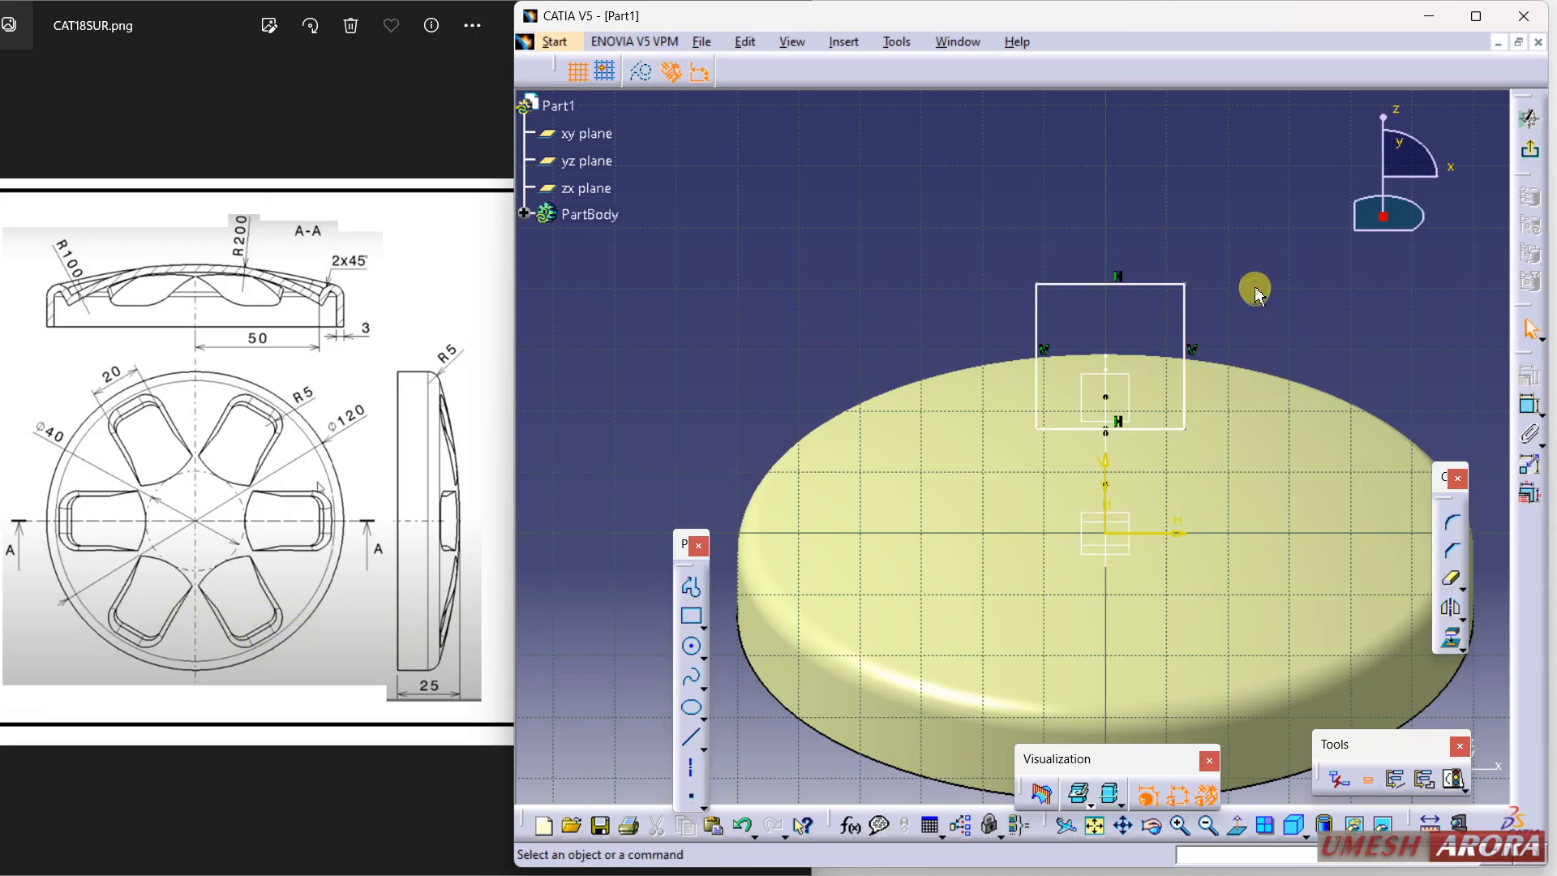
Constrain the rectangle's two vertical sides to be symmetric about the vertical axis
click(1184, 318)
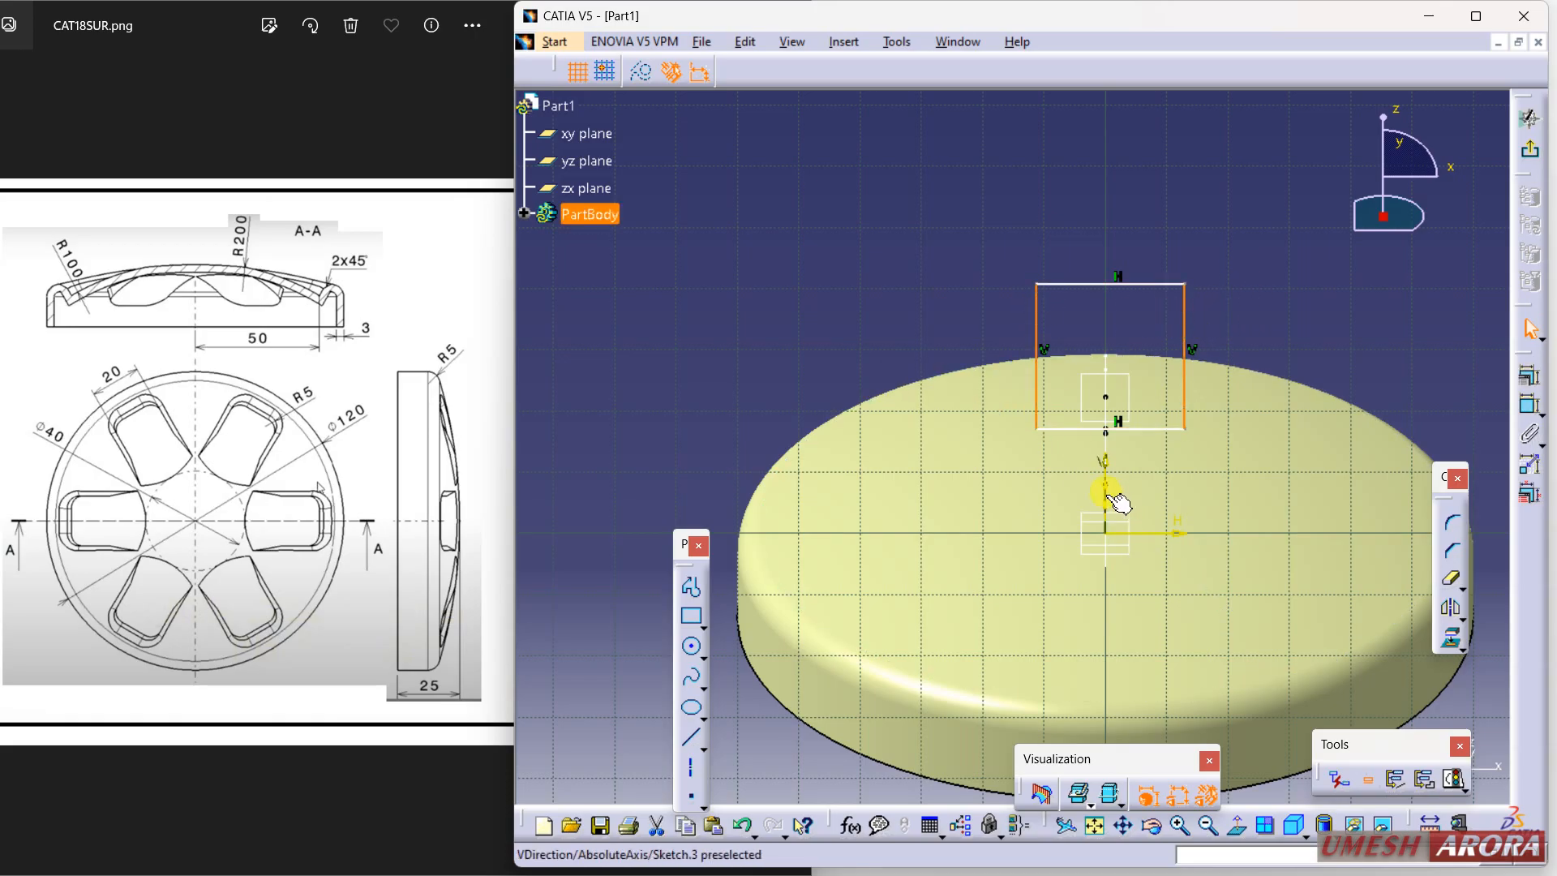
click(1514, 381)
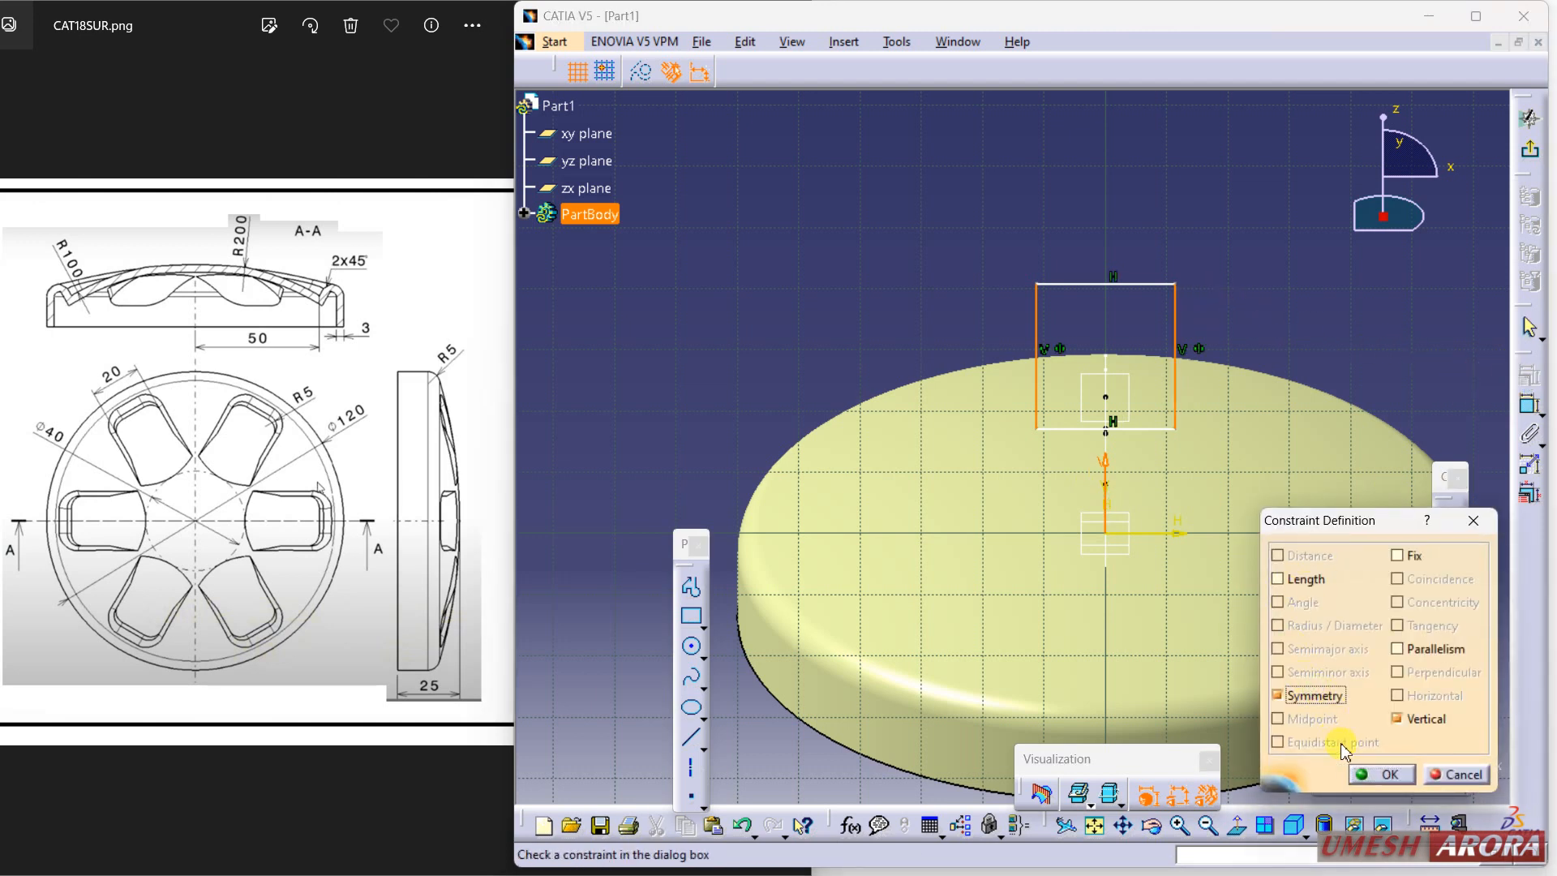
click(1365, 776)
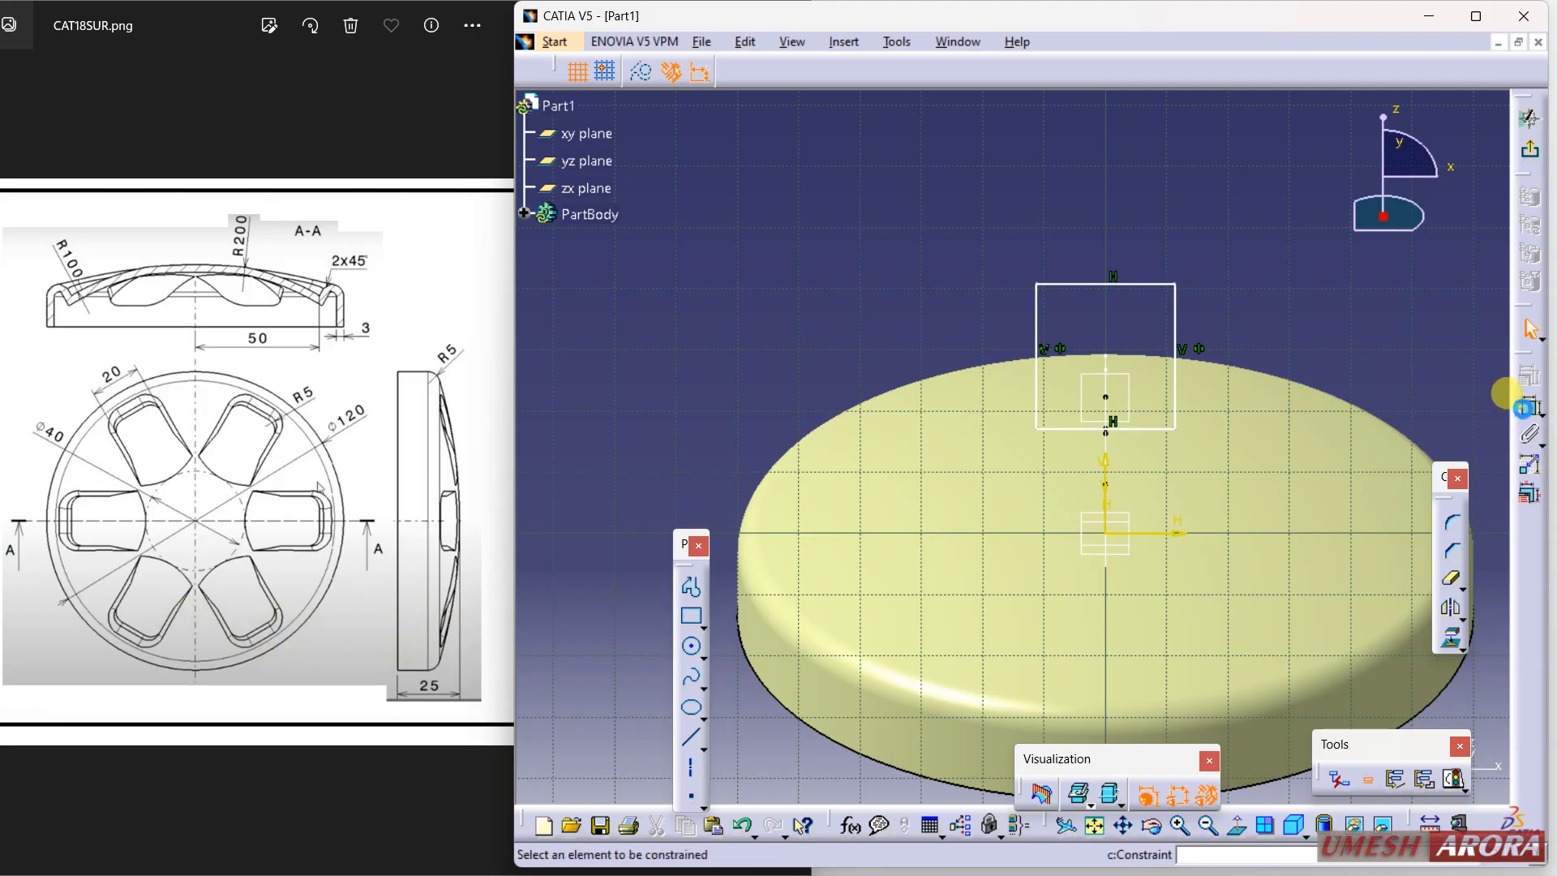
Dimension the rectangle's width and set it to 20 mm
click(1159, 429)
click(1152, 221)
double_click(1144, 218)
key(Return)
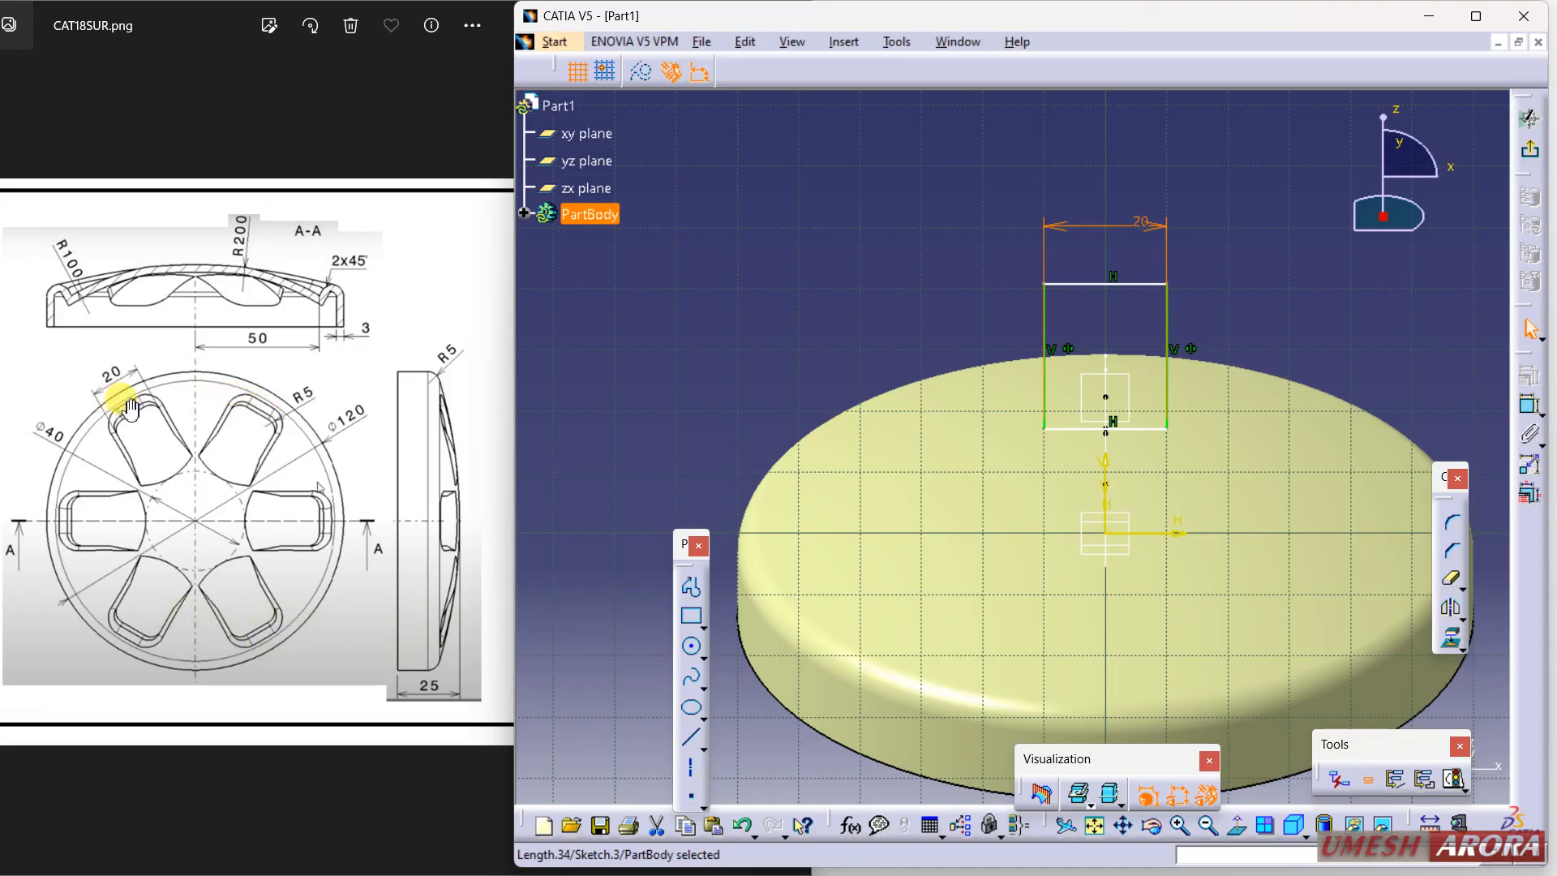
Make the rectangle's lower edge coincident with the recess arc's outer endpoint
click(1294, 313)
middle_click(1291, 318)
click(1527, 405)
mouse_move(1174, 445)
middle_down()
mouse_move(1202, 355)
mouse_move(1089, 451)
mouse_move(1071, 401)
middle_up()
click(1101, 461)
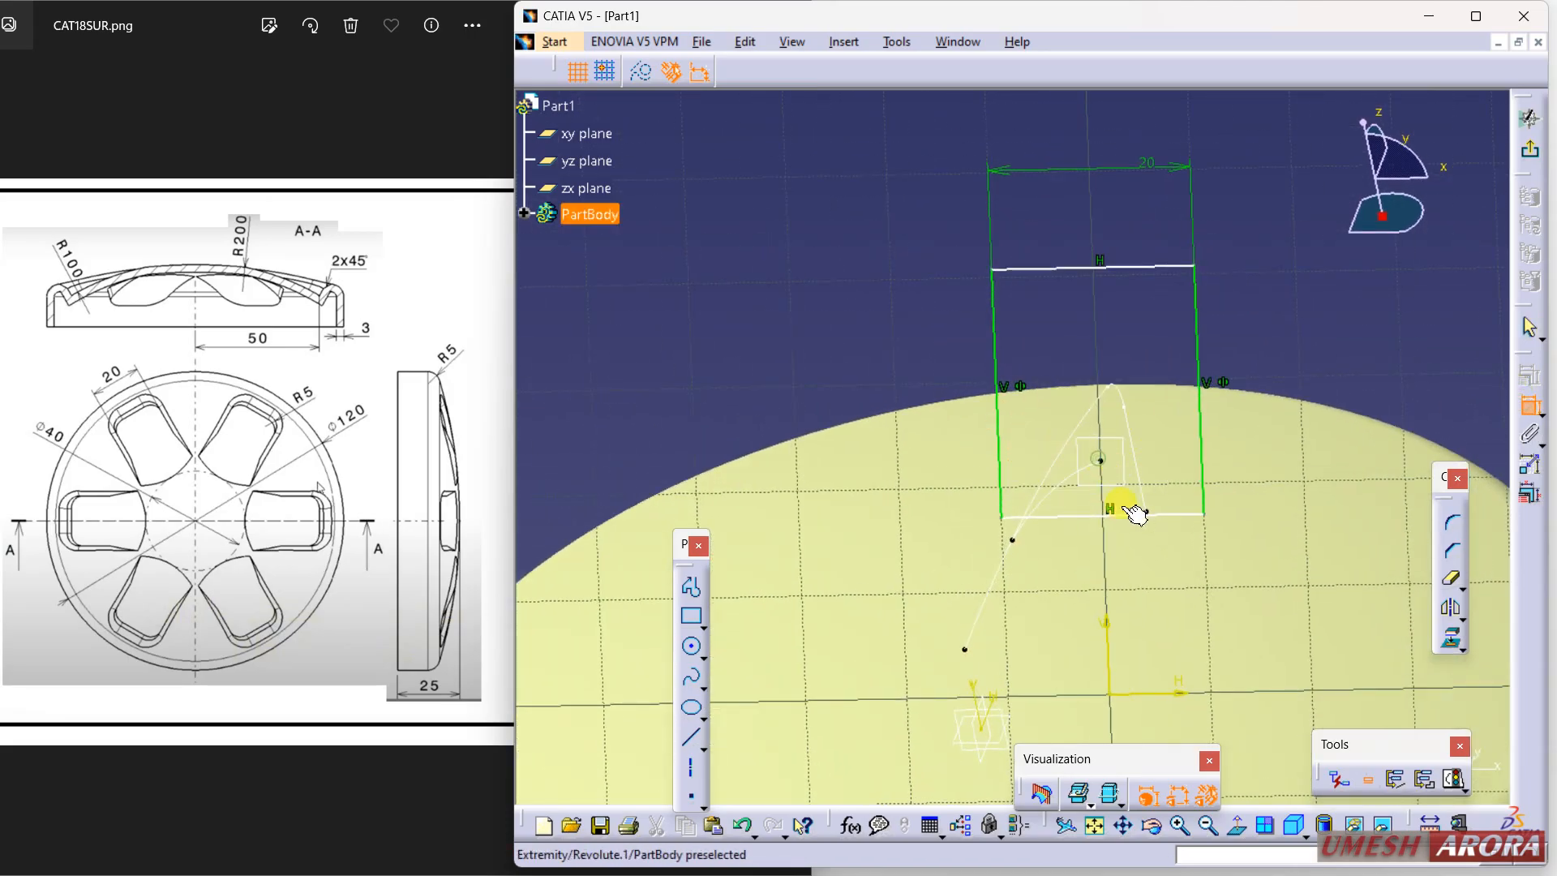
right_click(1150, 477)
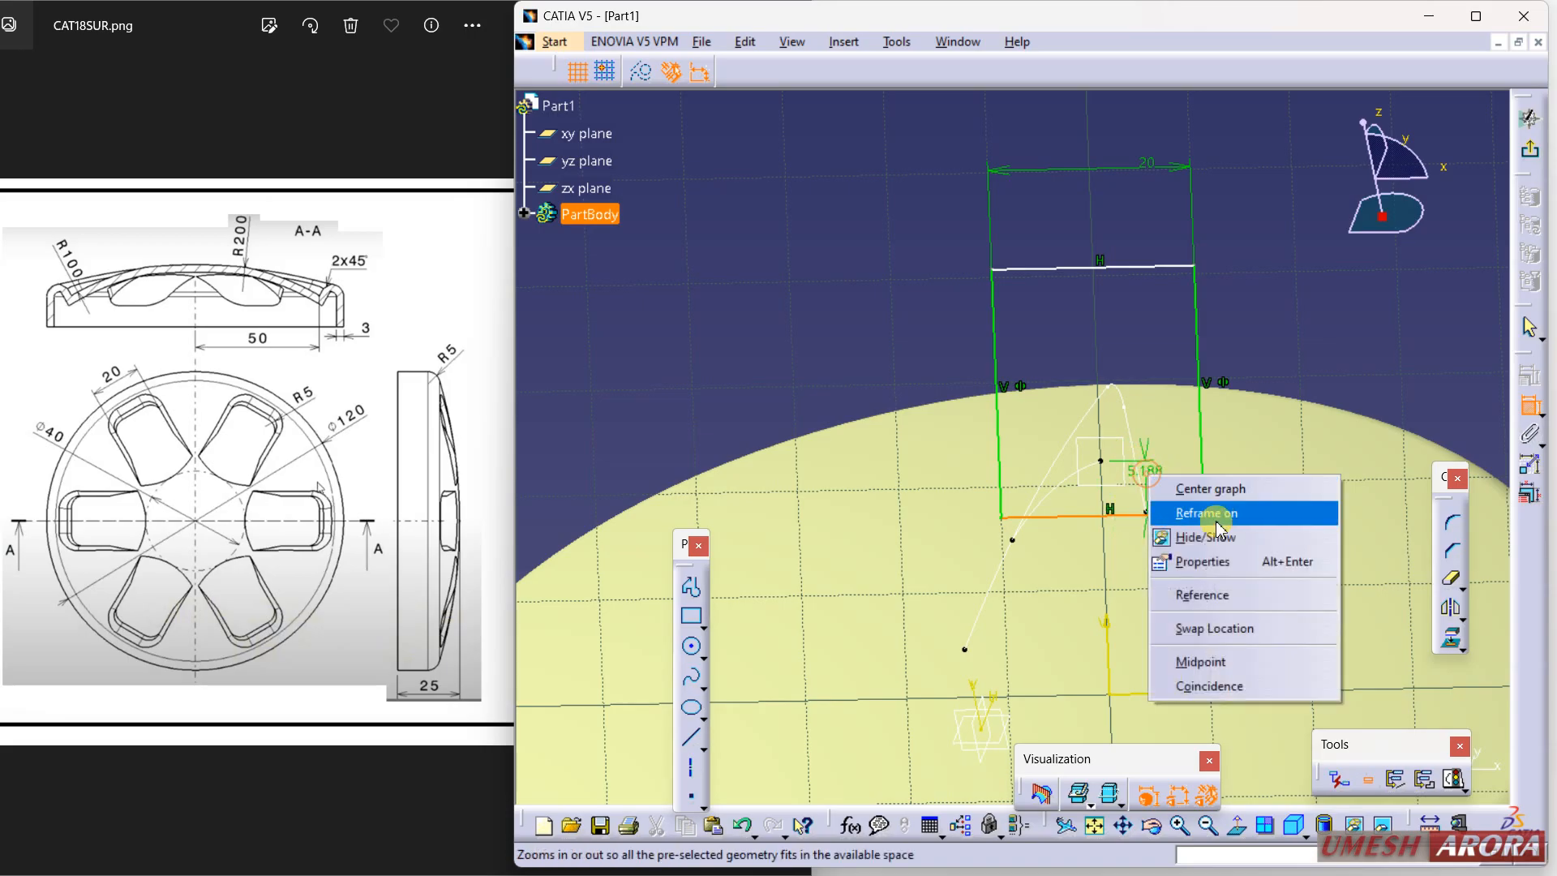
click(1207, 694)
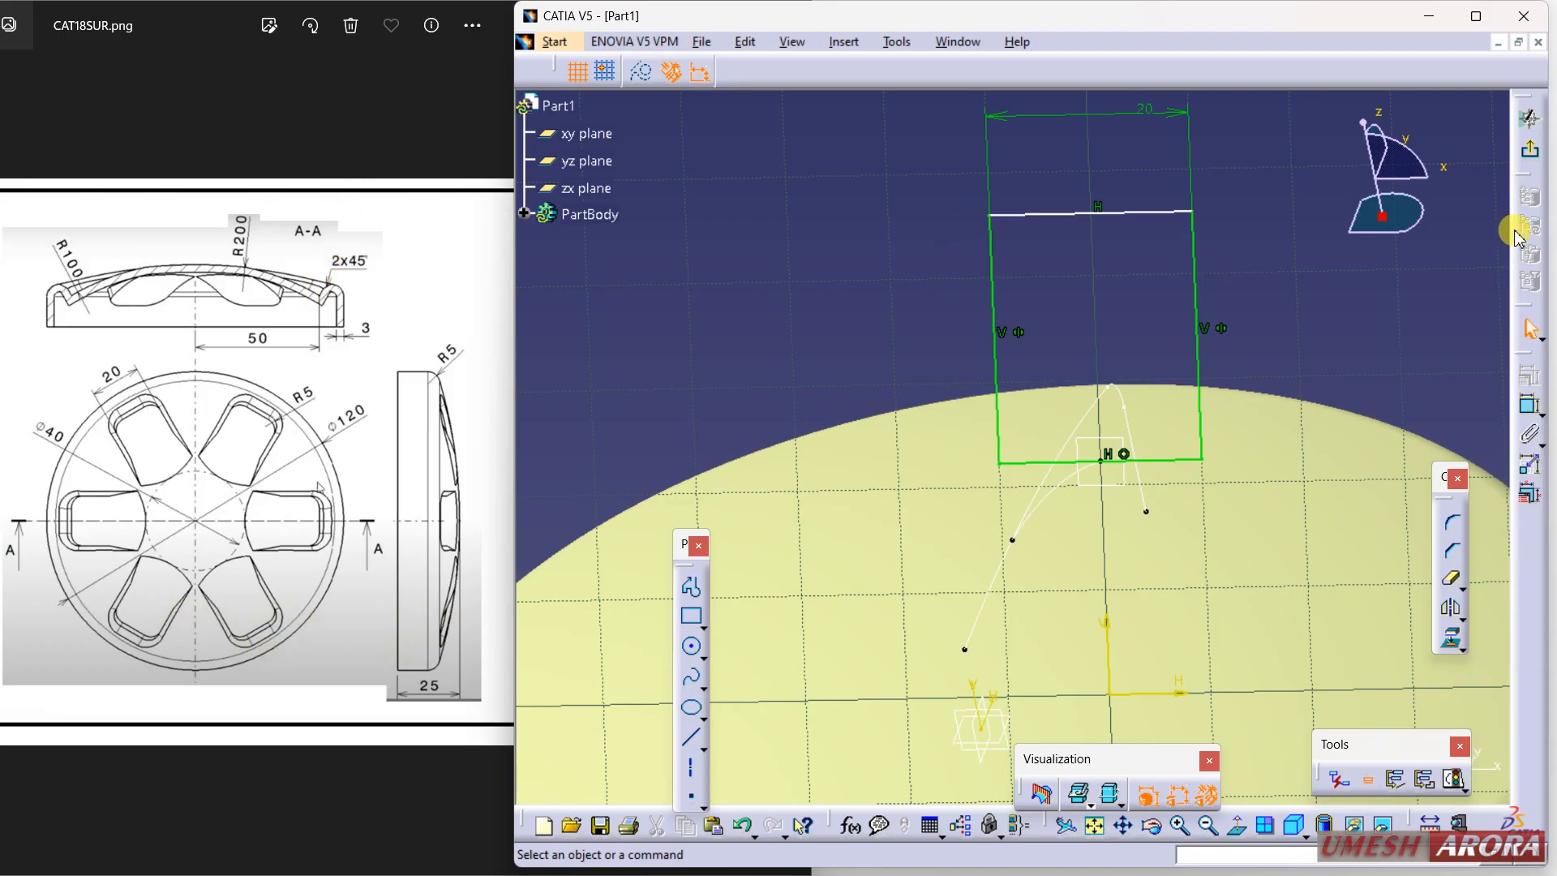
Exit the sketch and create an explicit swept surface with the rectangle as profile and the recess arc as guide curve
click(1532, 157)
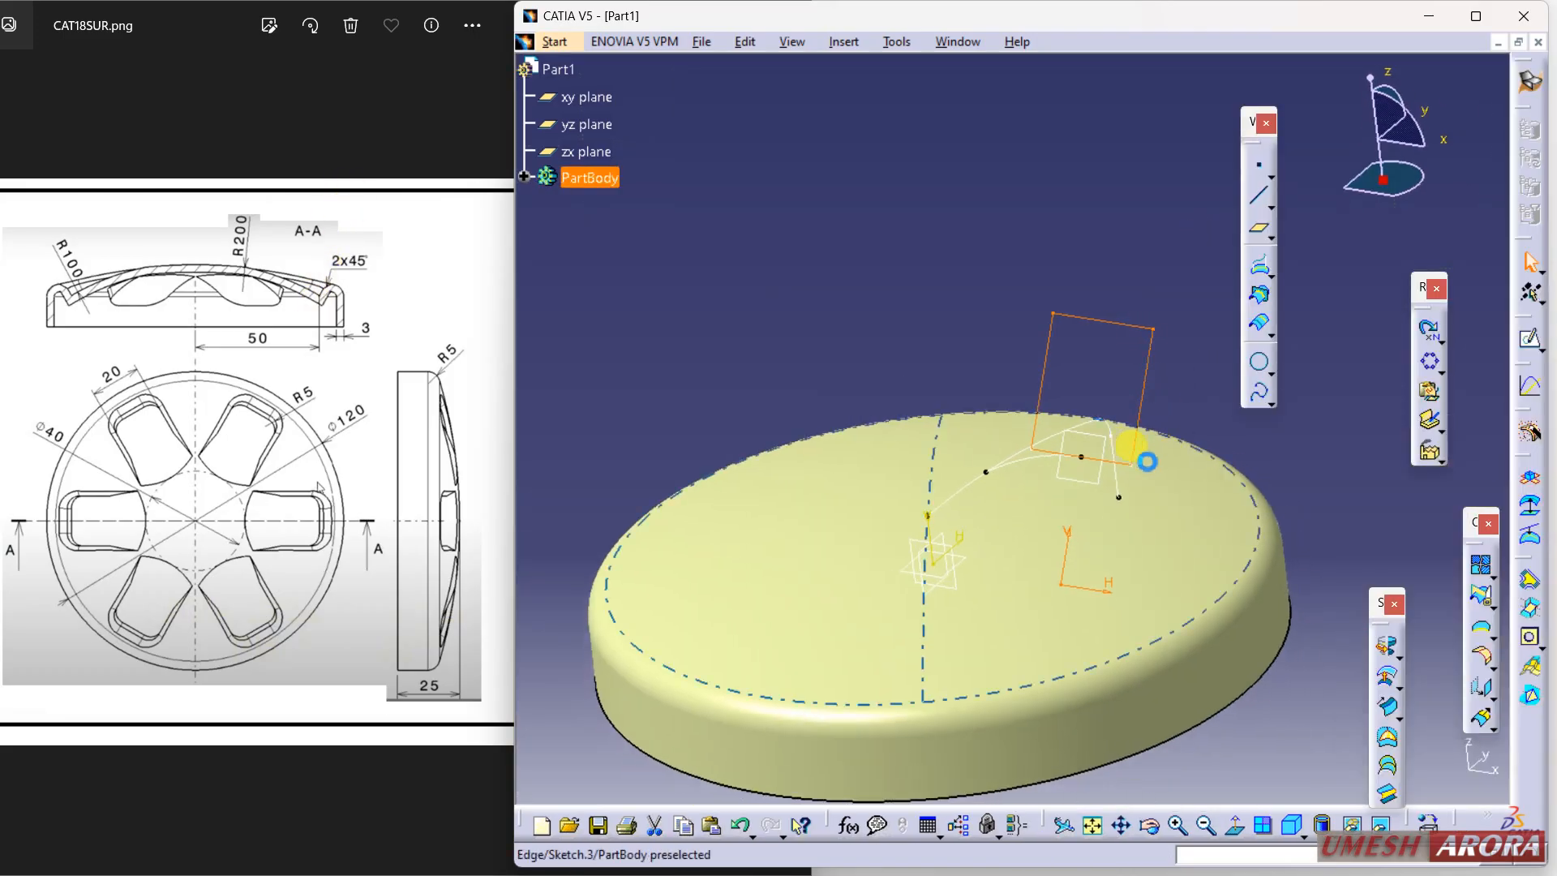
click(1389, 712)
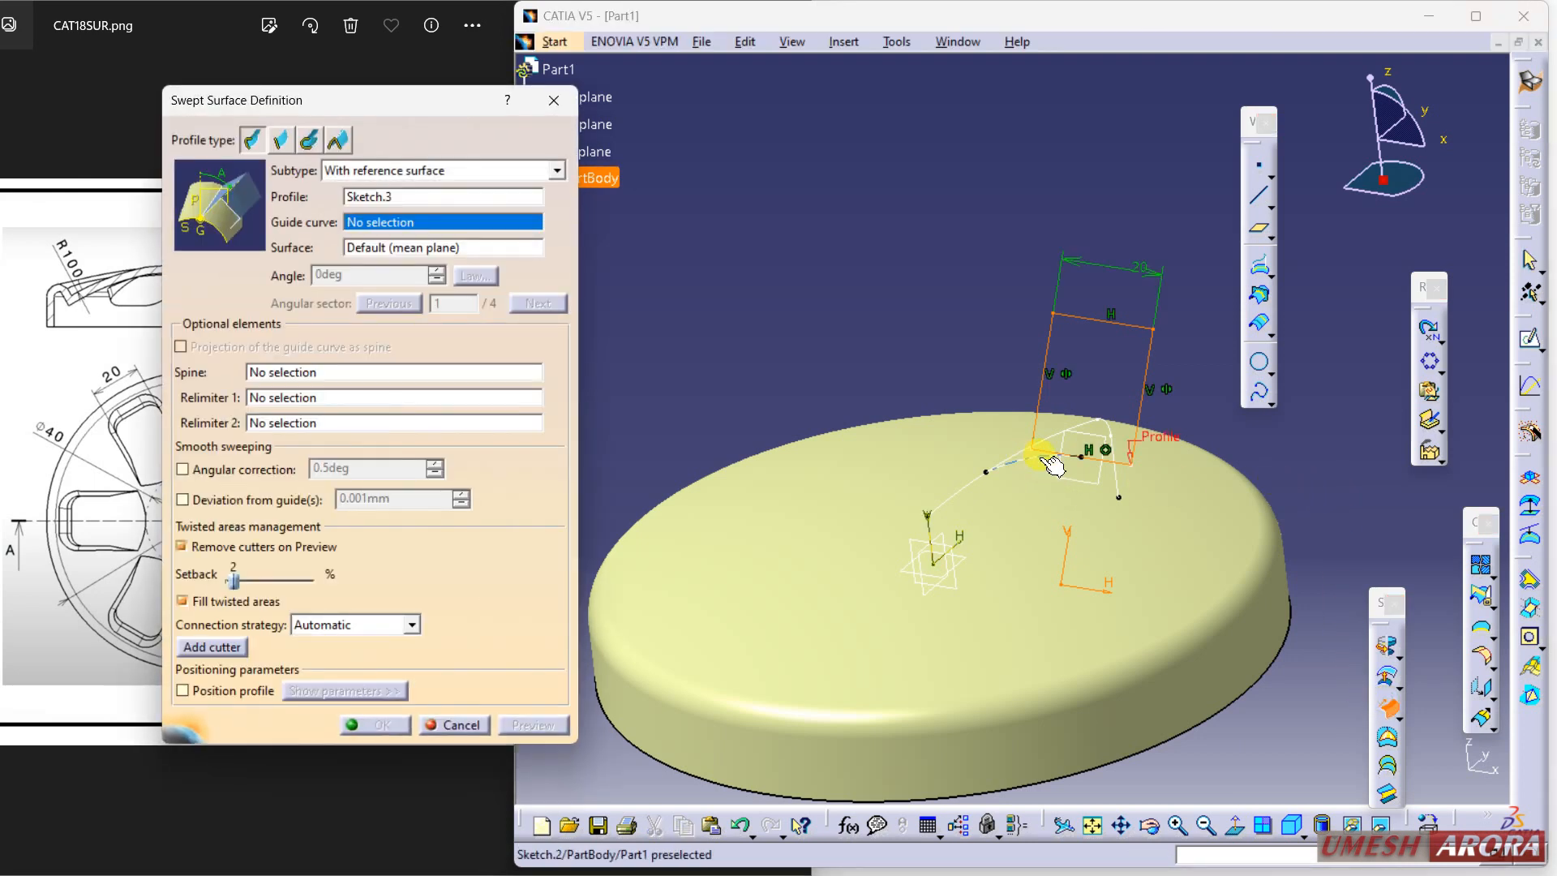
click(1053, 465)
click(375, 724)
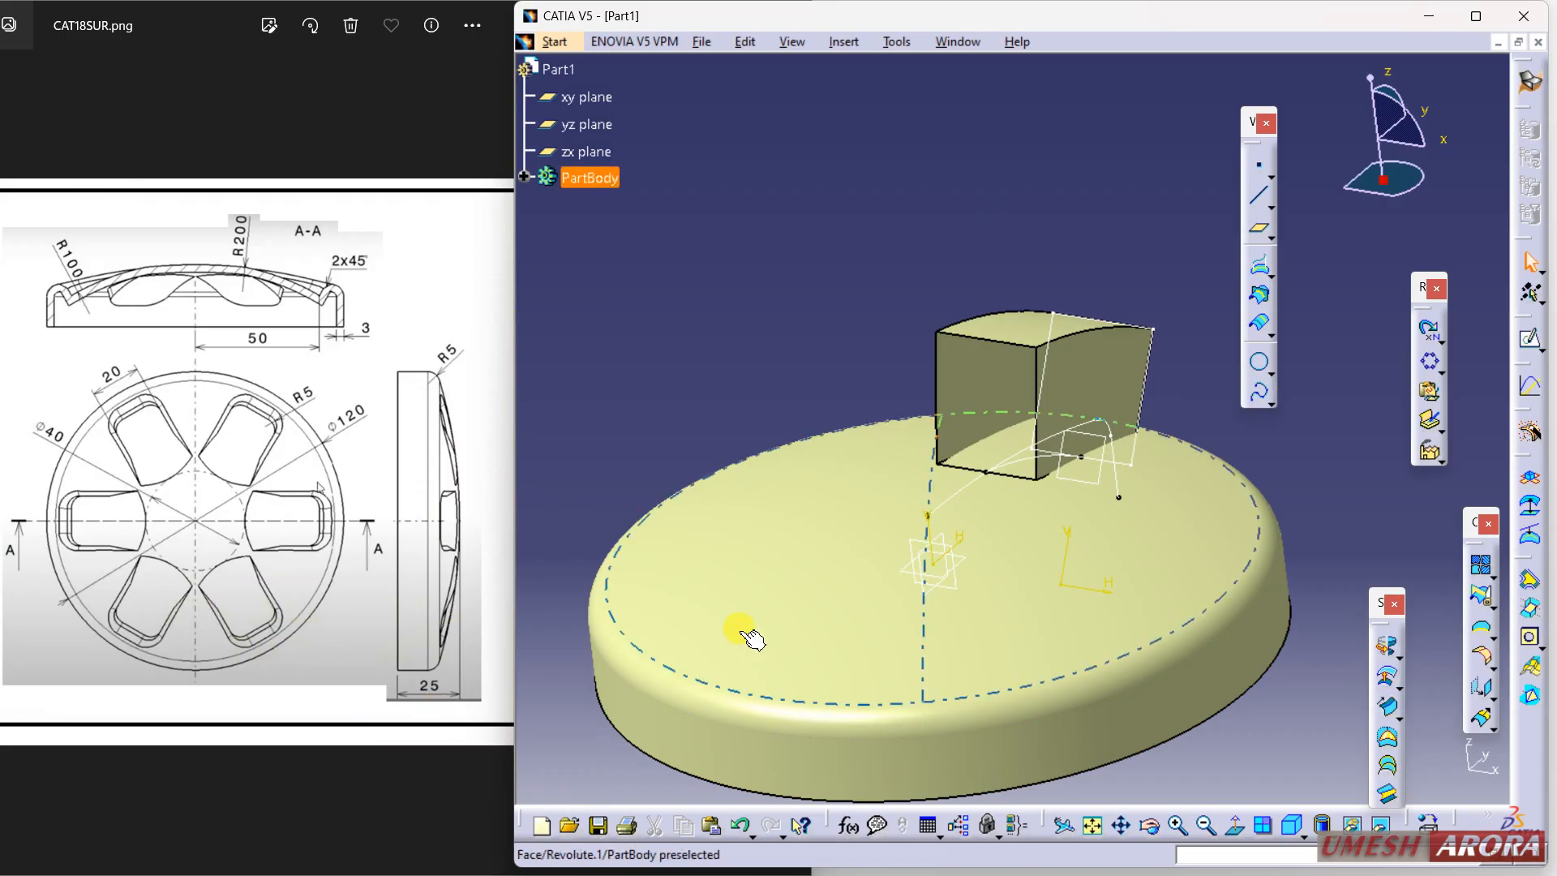
Close the outer end of the swept block with a fill surface bounded by the rectangle sketch
middle_drag(1042, 560, 1217, 623)
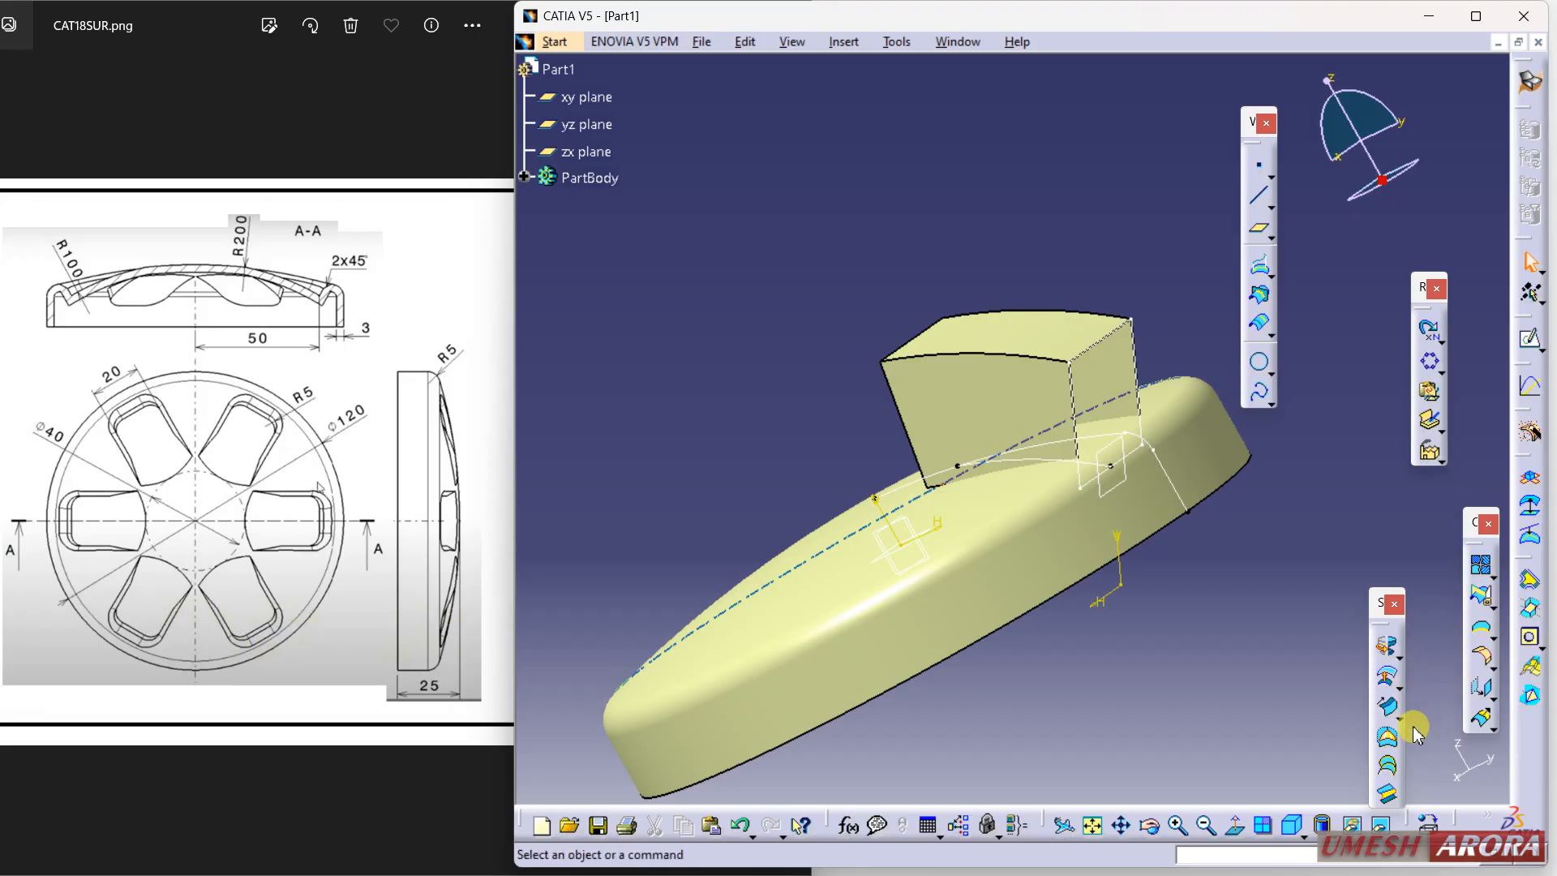
click(1388, 745)
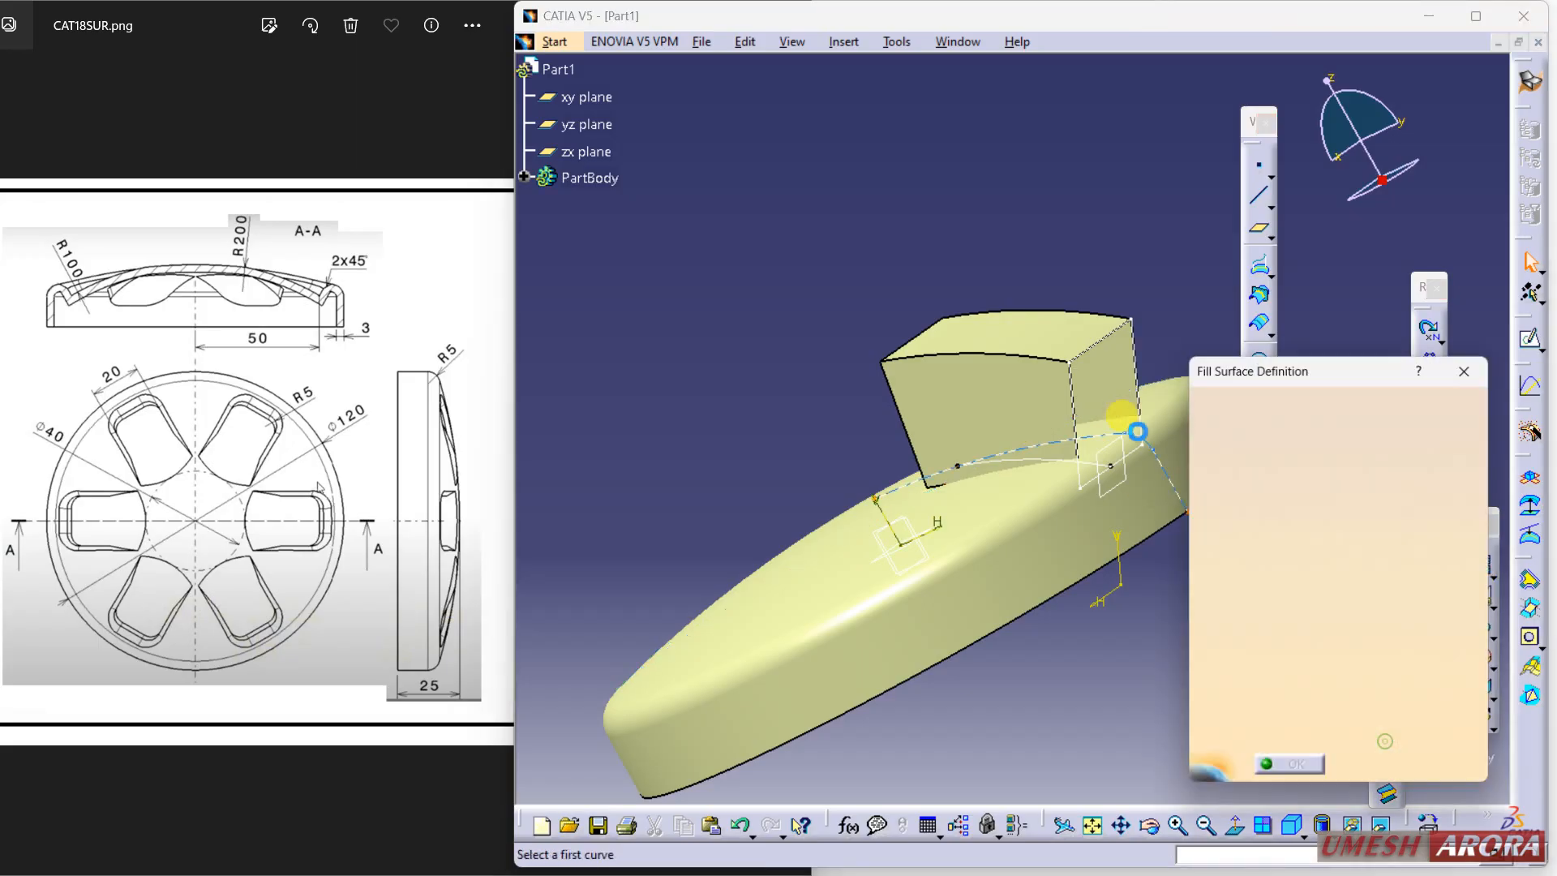
click(1136, 369)
click(1287, 771)
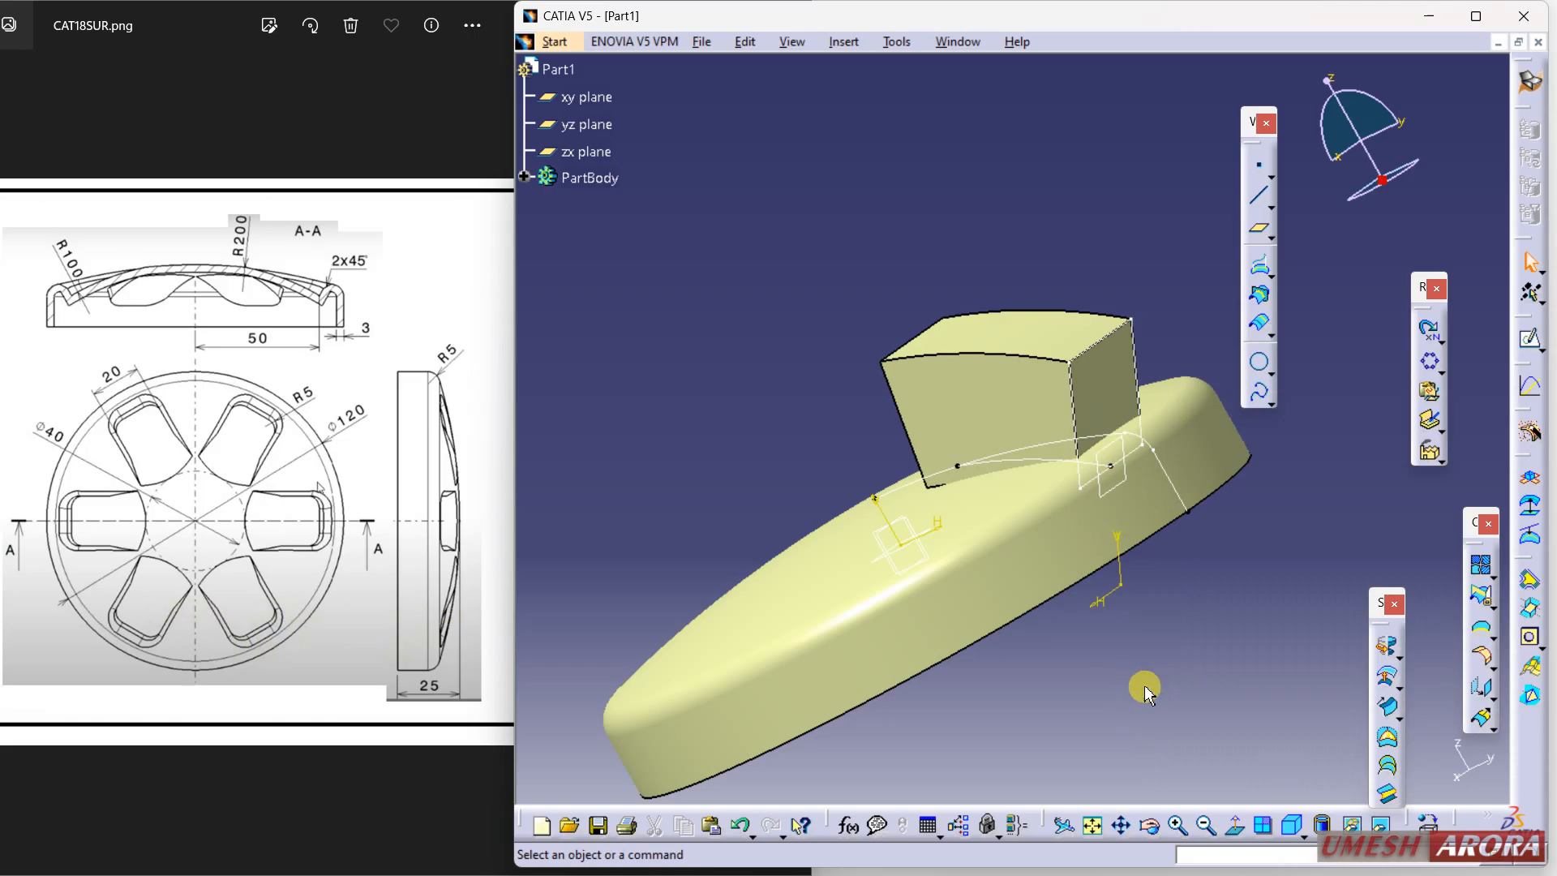
Join the end fill and the swept surface into one surface with a 0.001 mm merging distance
click(1481, 564)
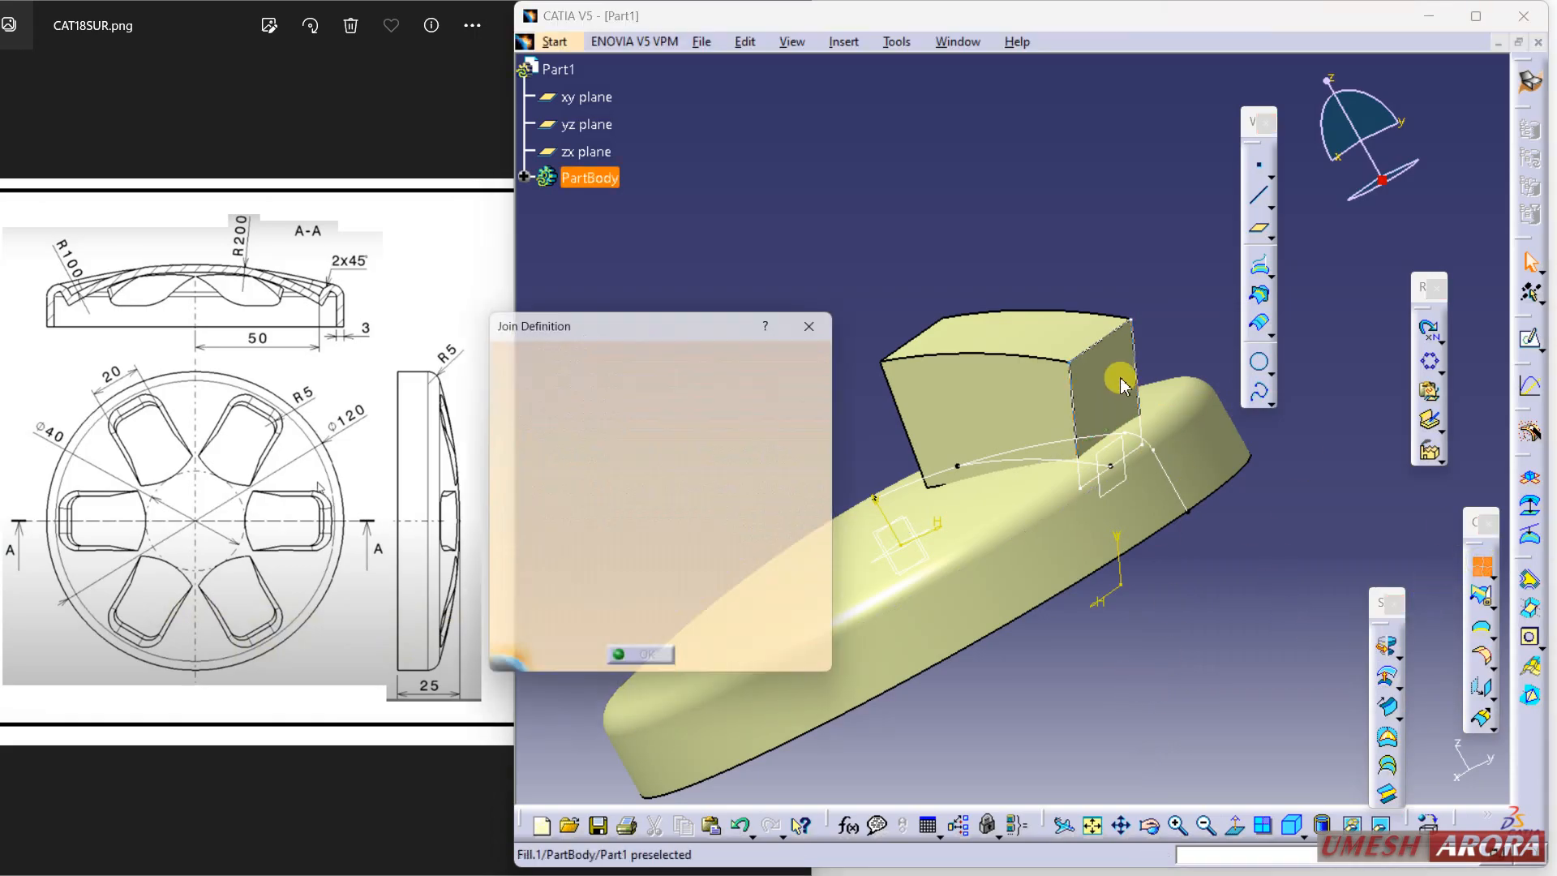
click(975, 398)
click(976, 403)
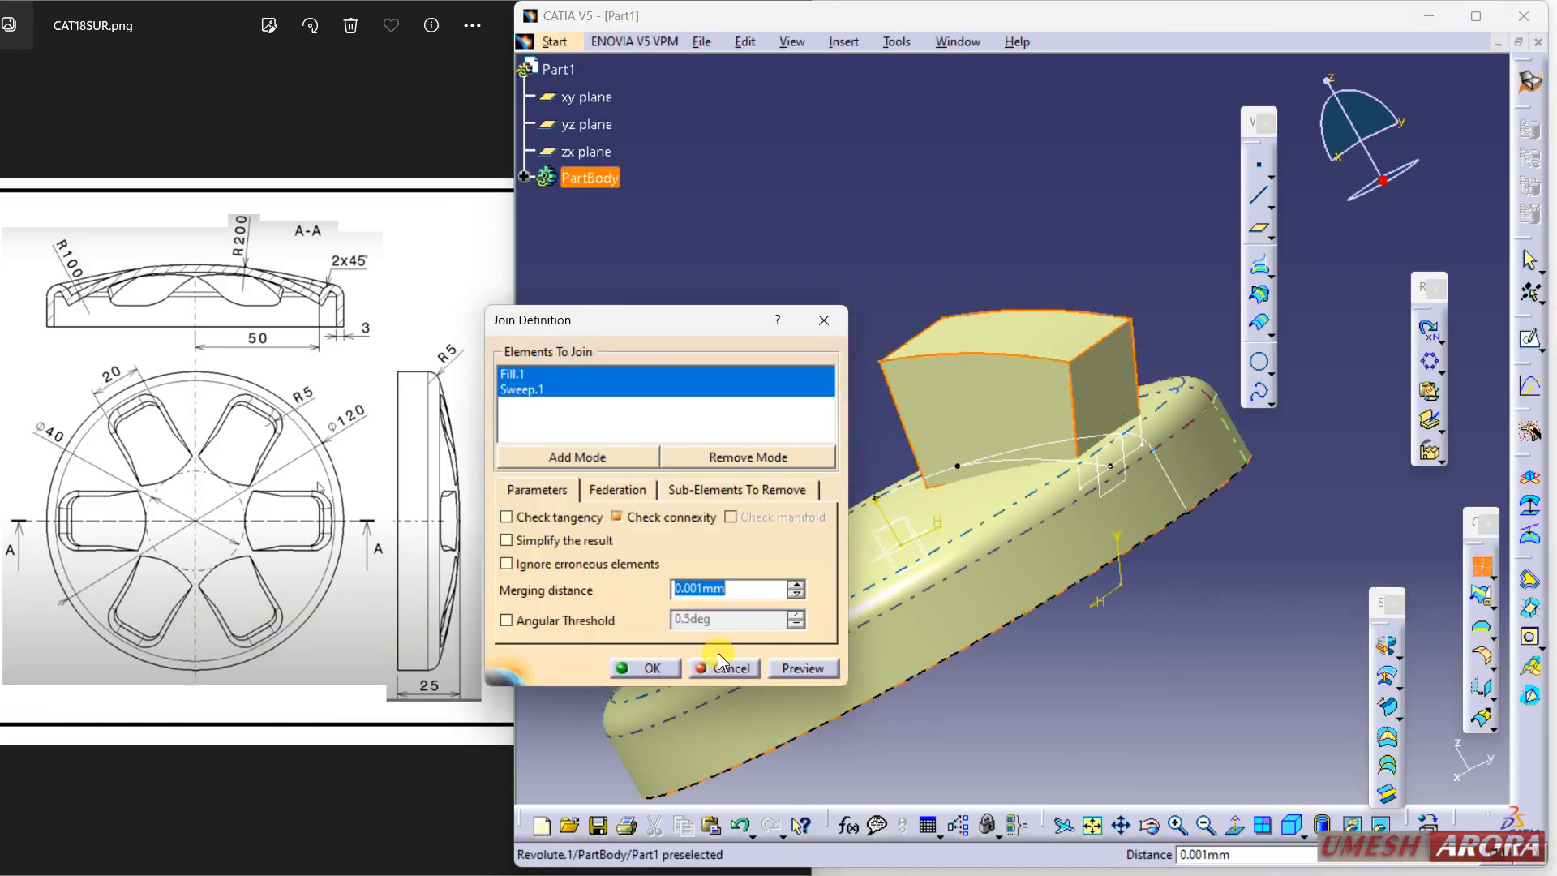
click(649, 667)
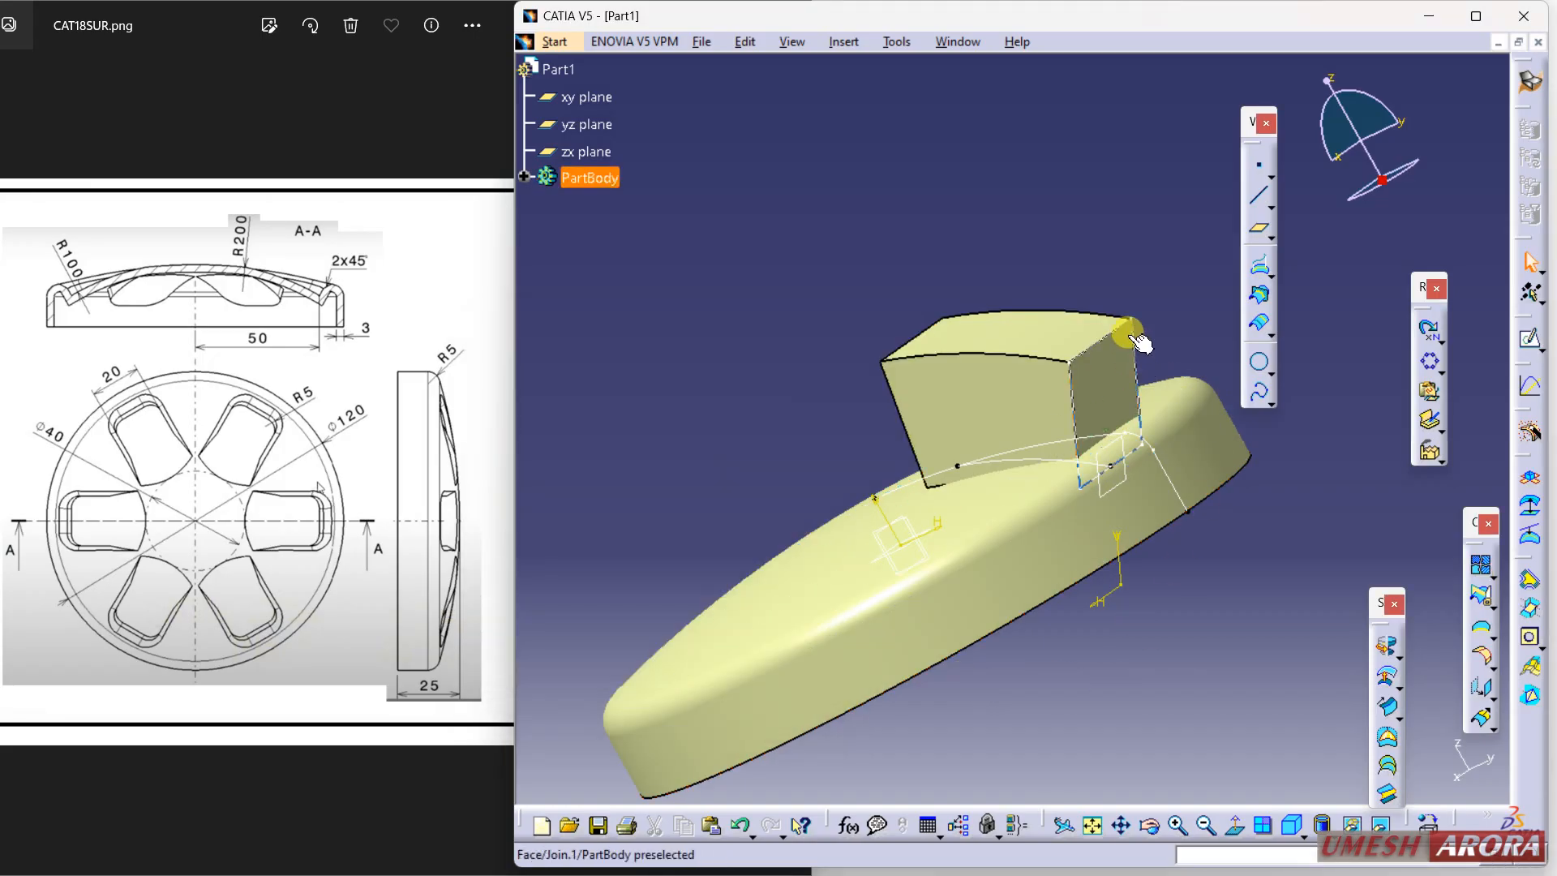
right_click(1127, 333)
click(1180, 396)
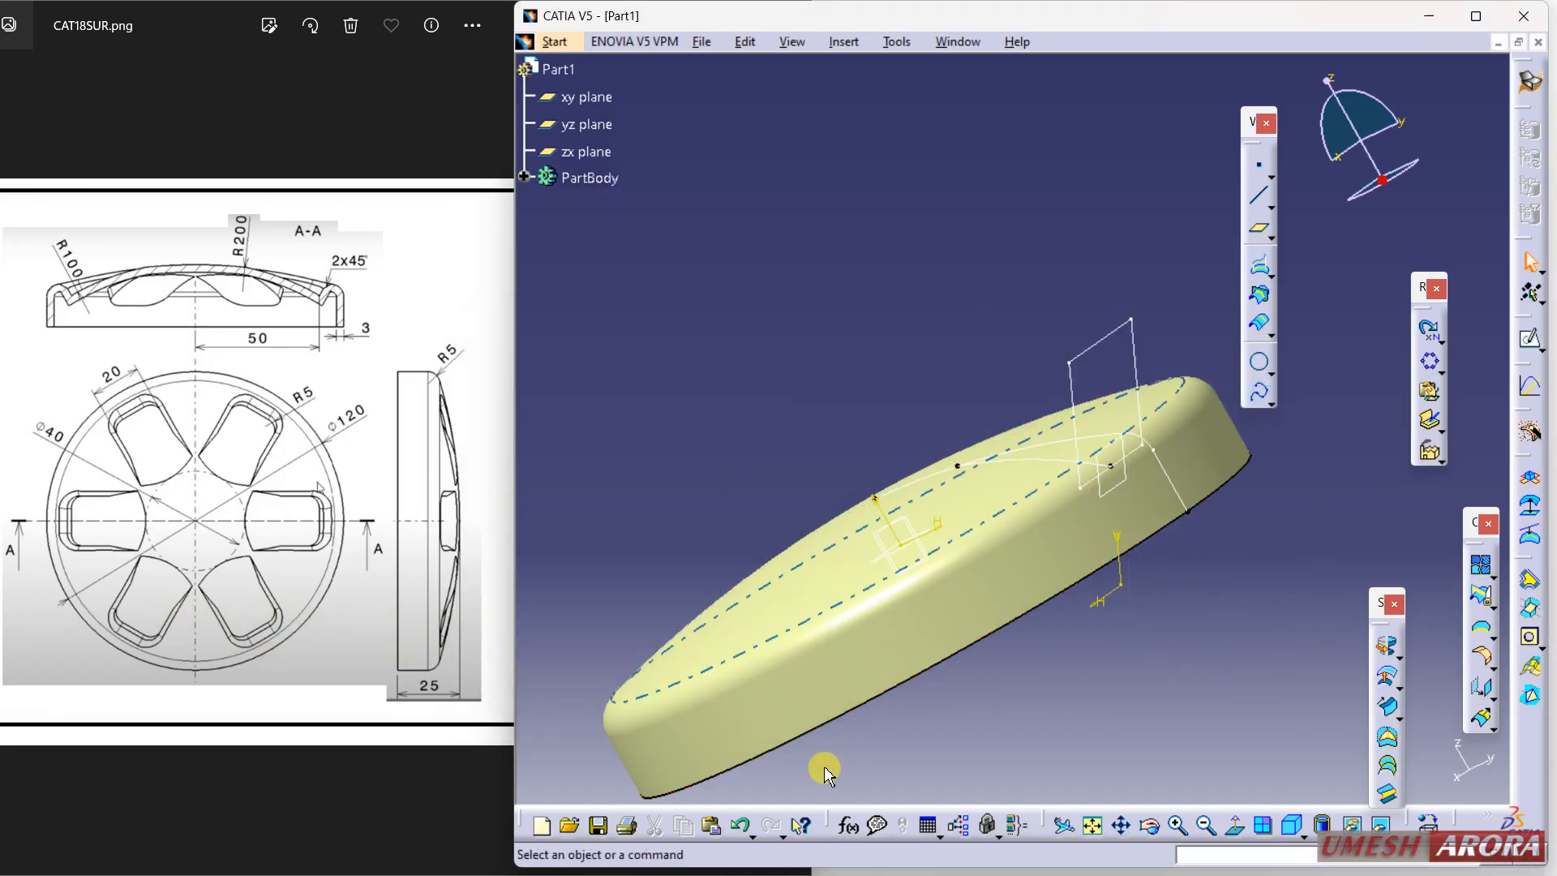
click(744, 826)
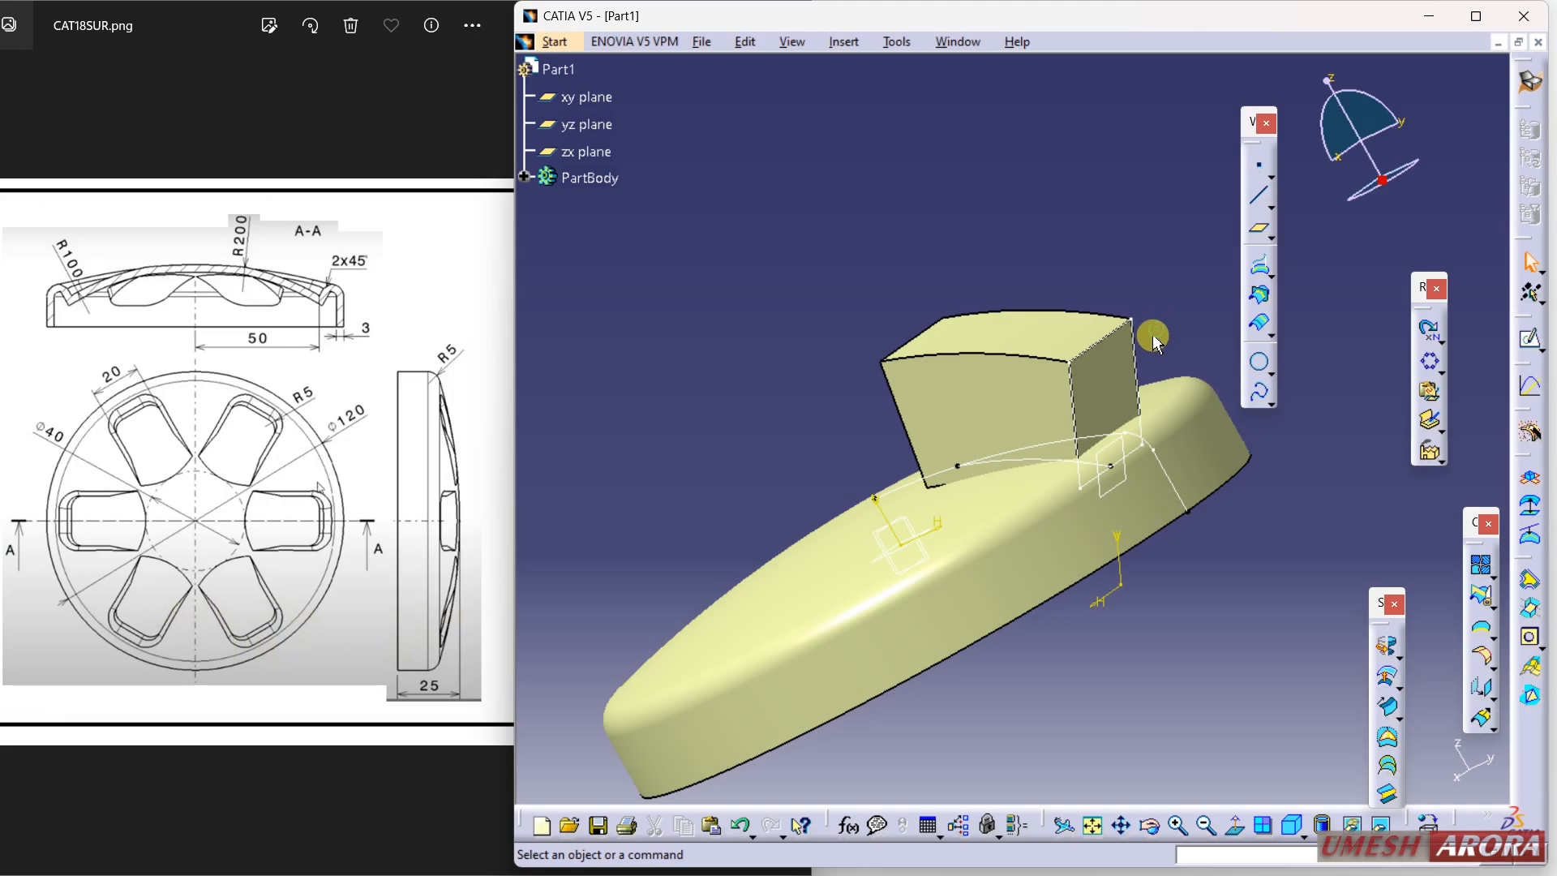
Hide the rectangle profile sketch at the block's outer end
right_click(1143, 359)
click(1184, 415)
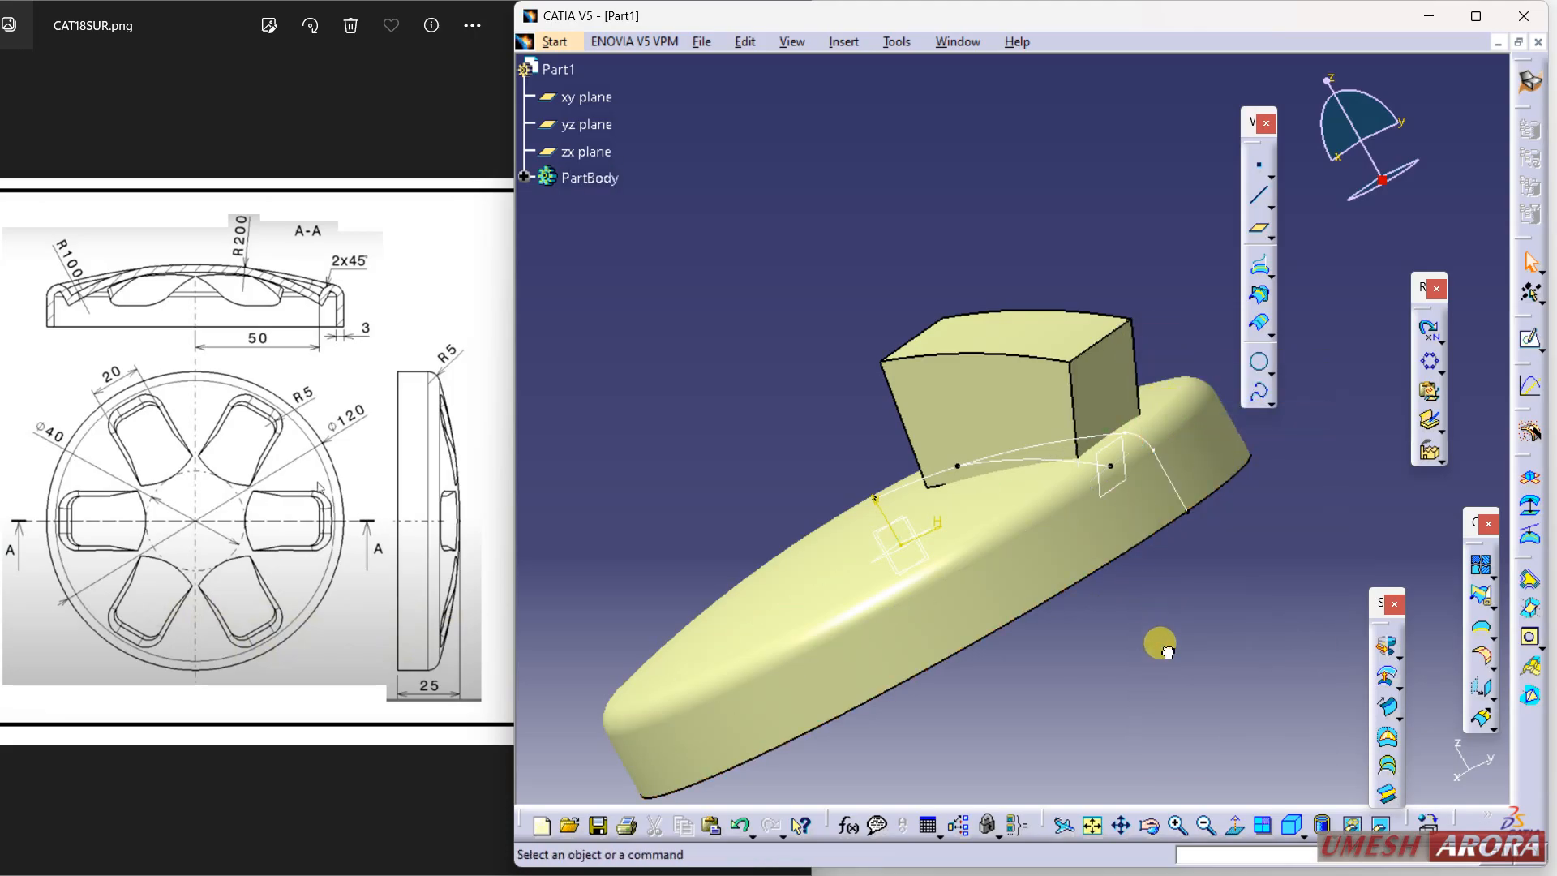
Trim the revolved dome (Revolute.1) with Join.1 in Standard mode, flipping both kept sides to leave a recess sunk into the dome
middle_drag(1069, 447, 1158, 665)
click(1486, 596)
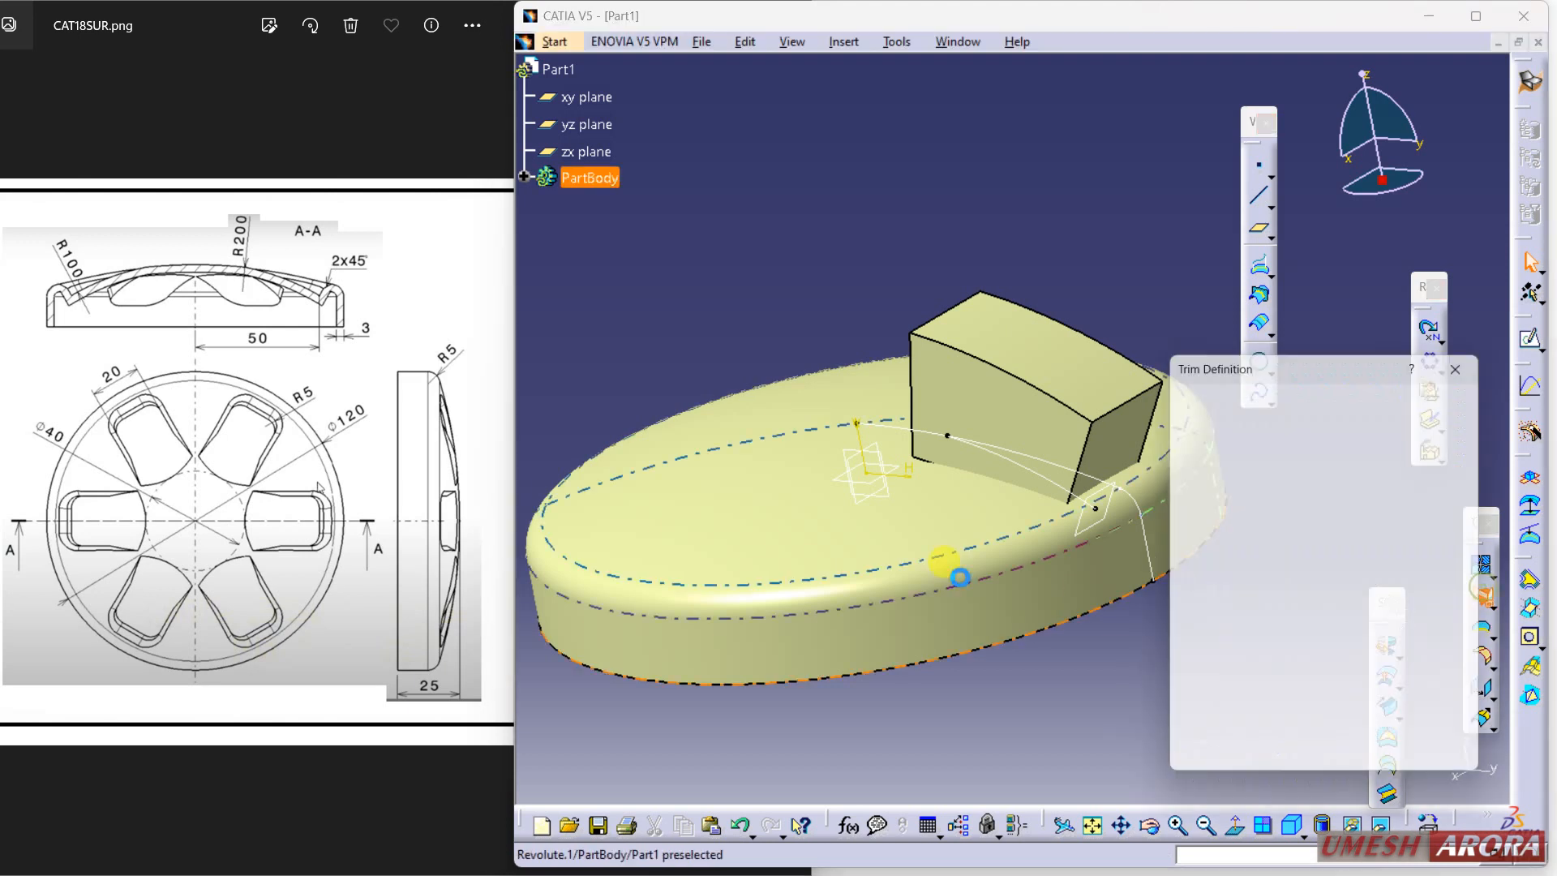
click(908, 532)
click(1027, 425)
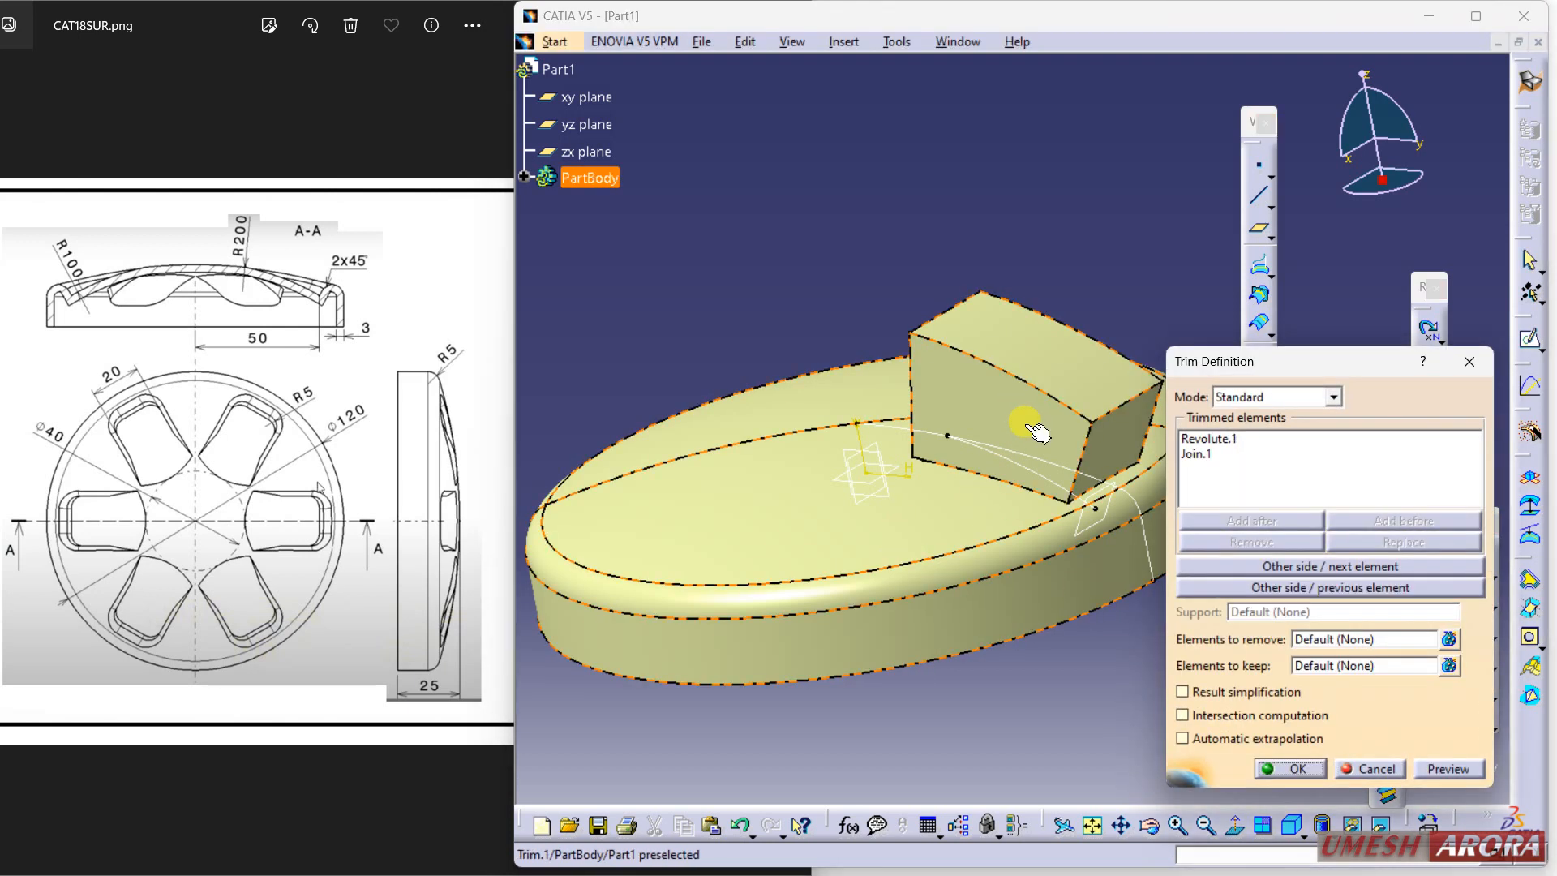
click(1299, 567)
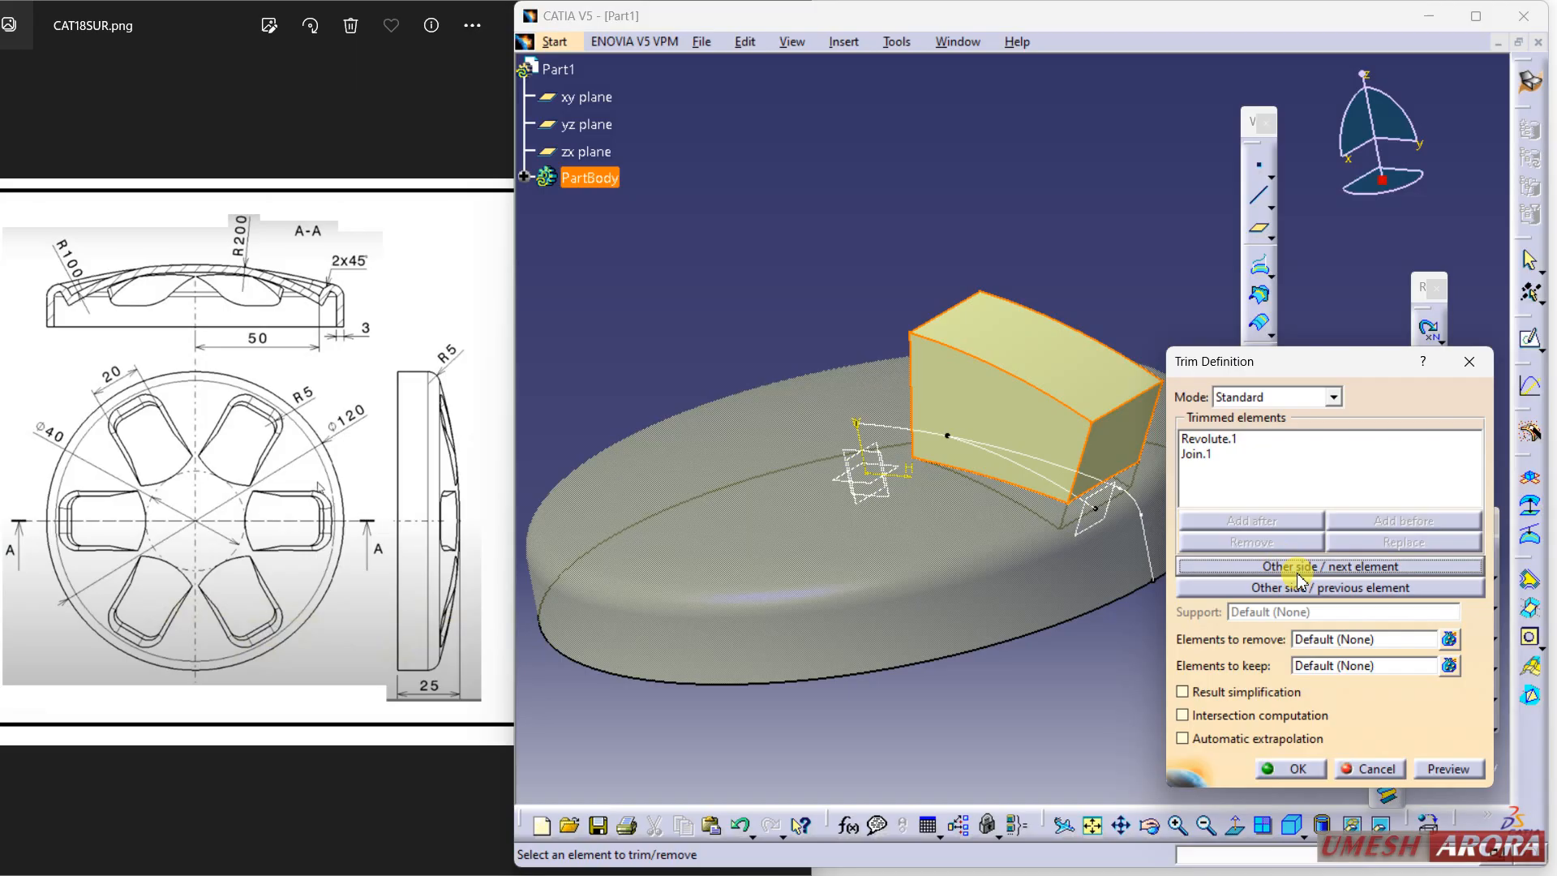
click(1293, 588)
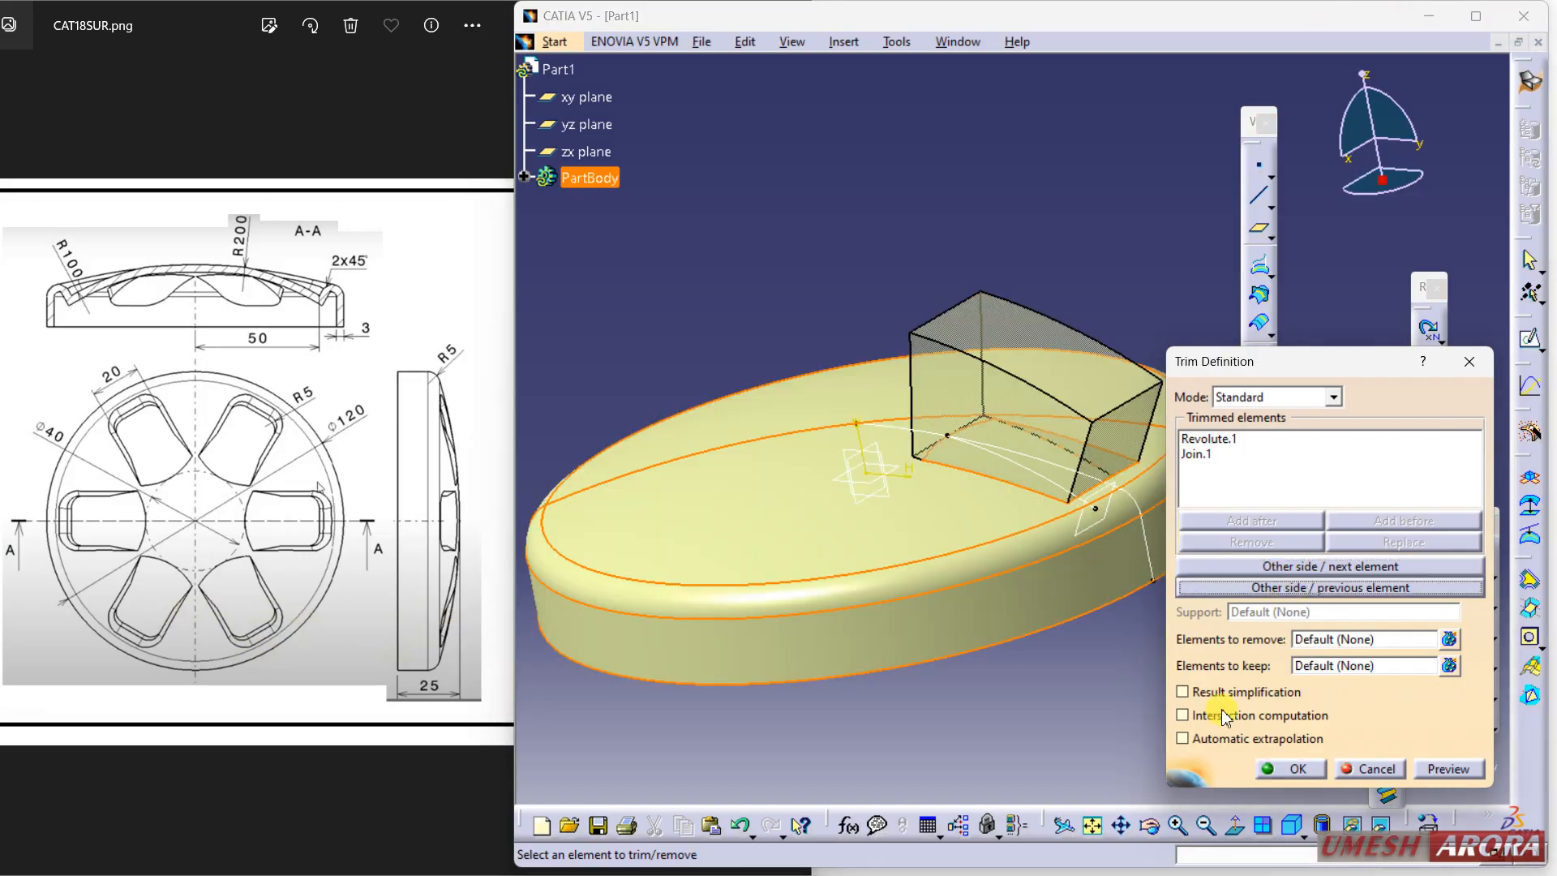
click(1278, 771)
Expand PartBody in the tree and define Join.1 as the in-work object
middle_drag(1105, 584, 962, 692)
middle_drag(1030, 523, 955, 369)
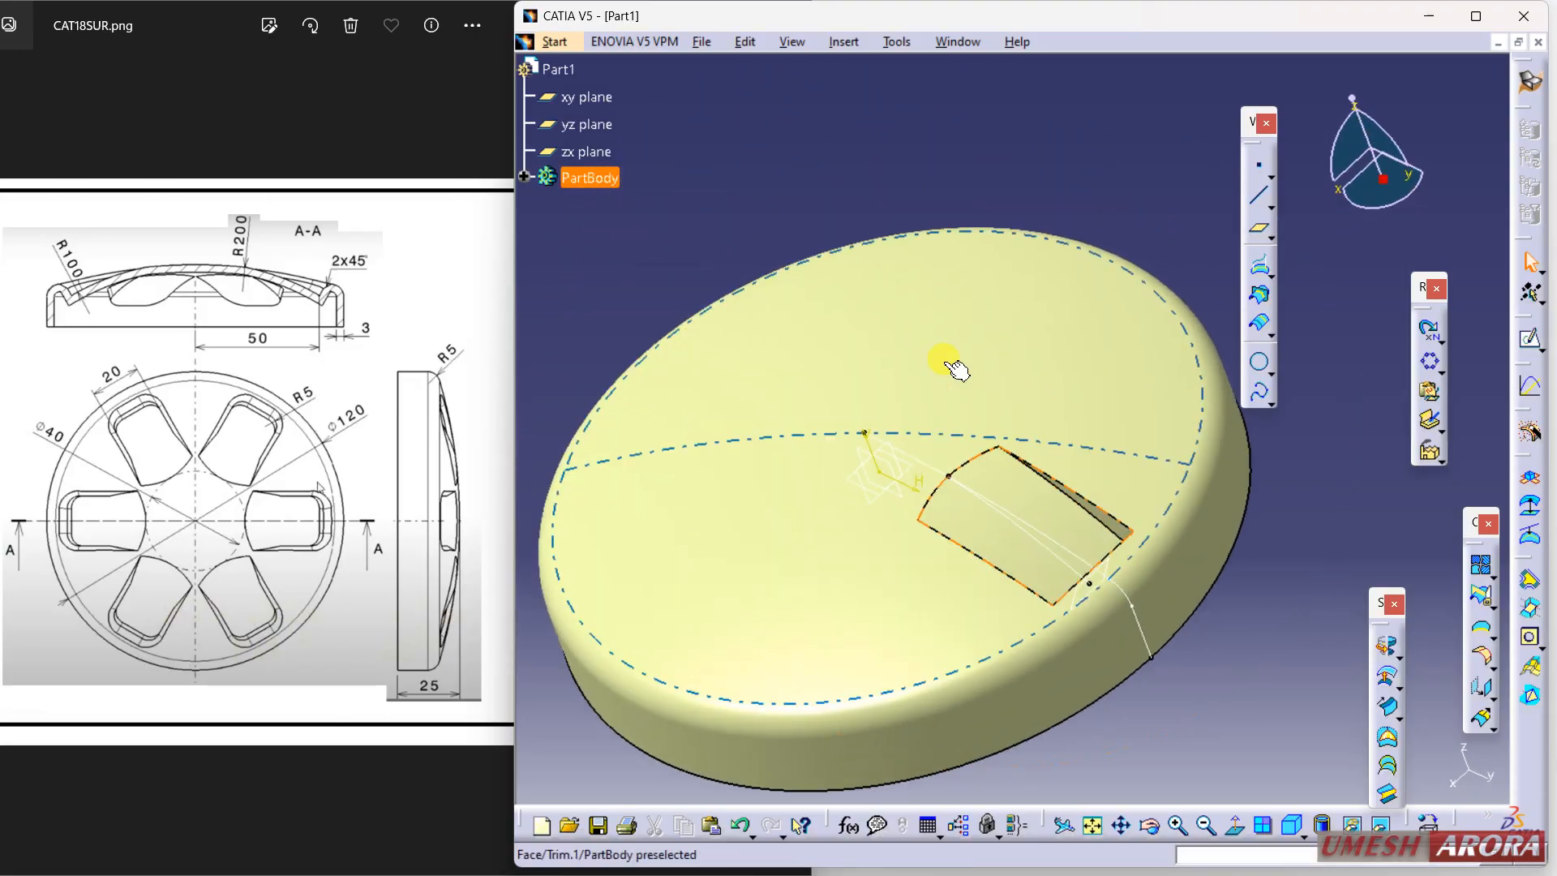
click(524, 178)
middle_drag(792, 442, 965, 373)
right_click(592, 399)
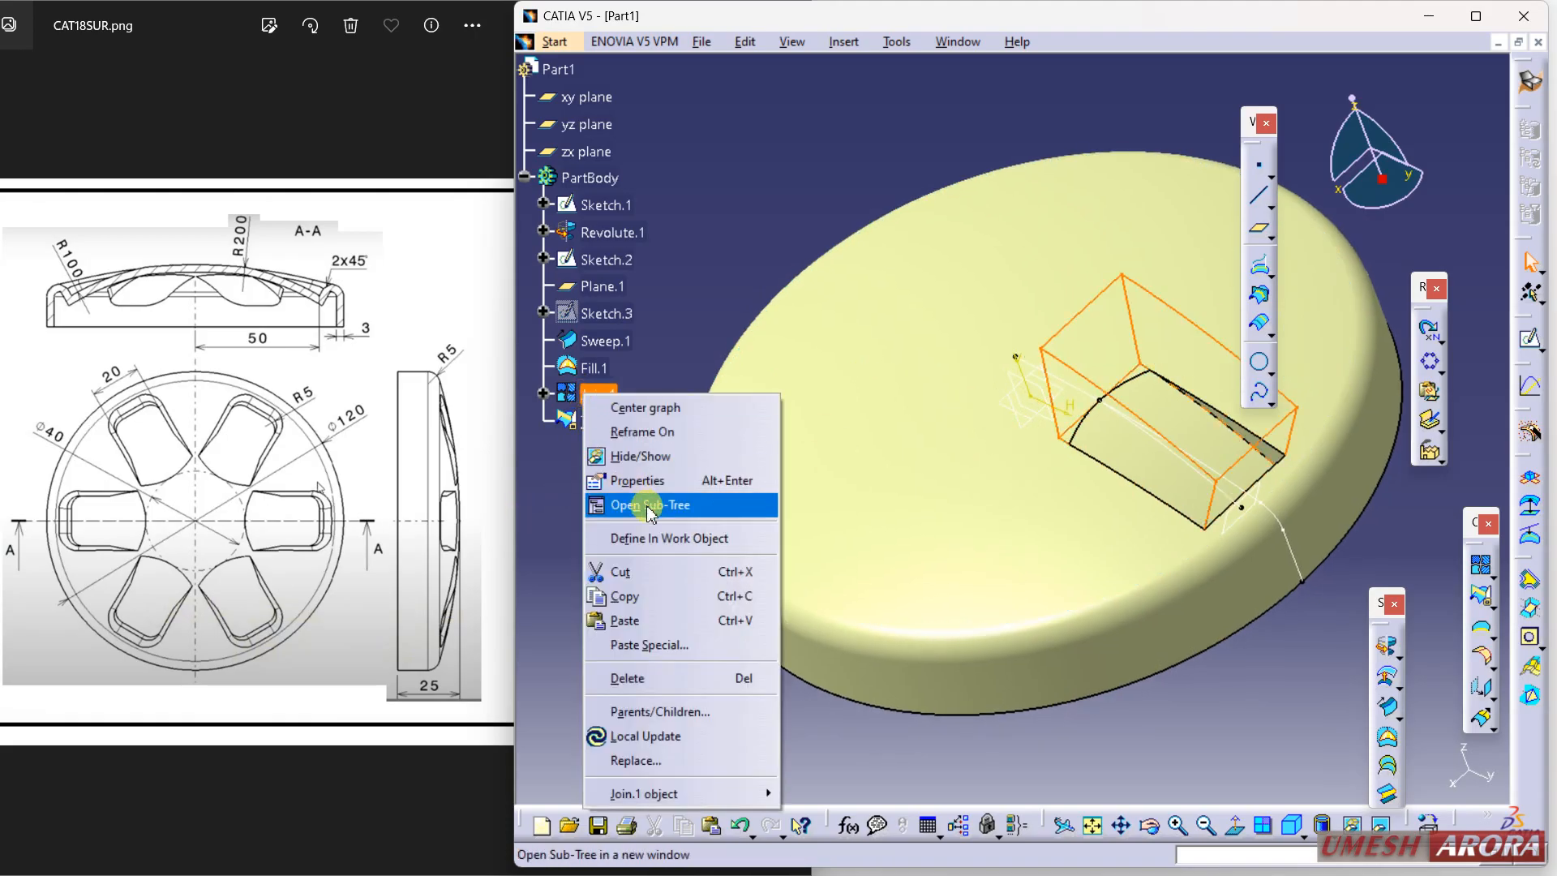
click(645, 539)
mouse_move(641, 580)
middle_down()
mouse_move(649, 608)
mouse_move(657, 565)
middle_up()
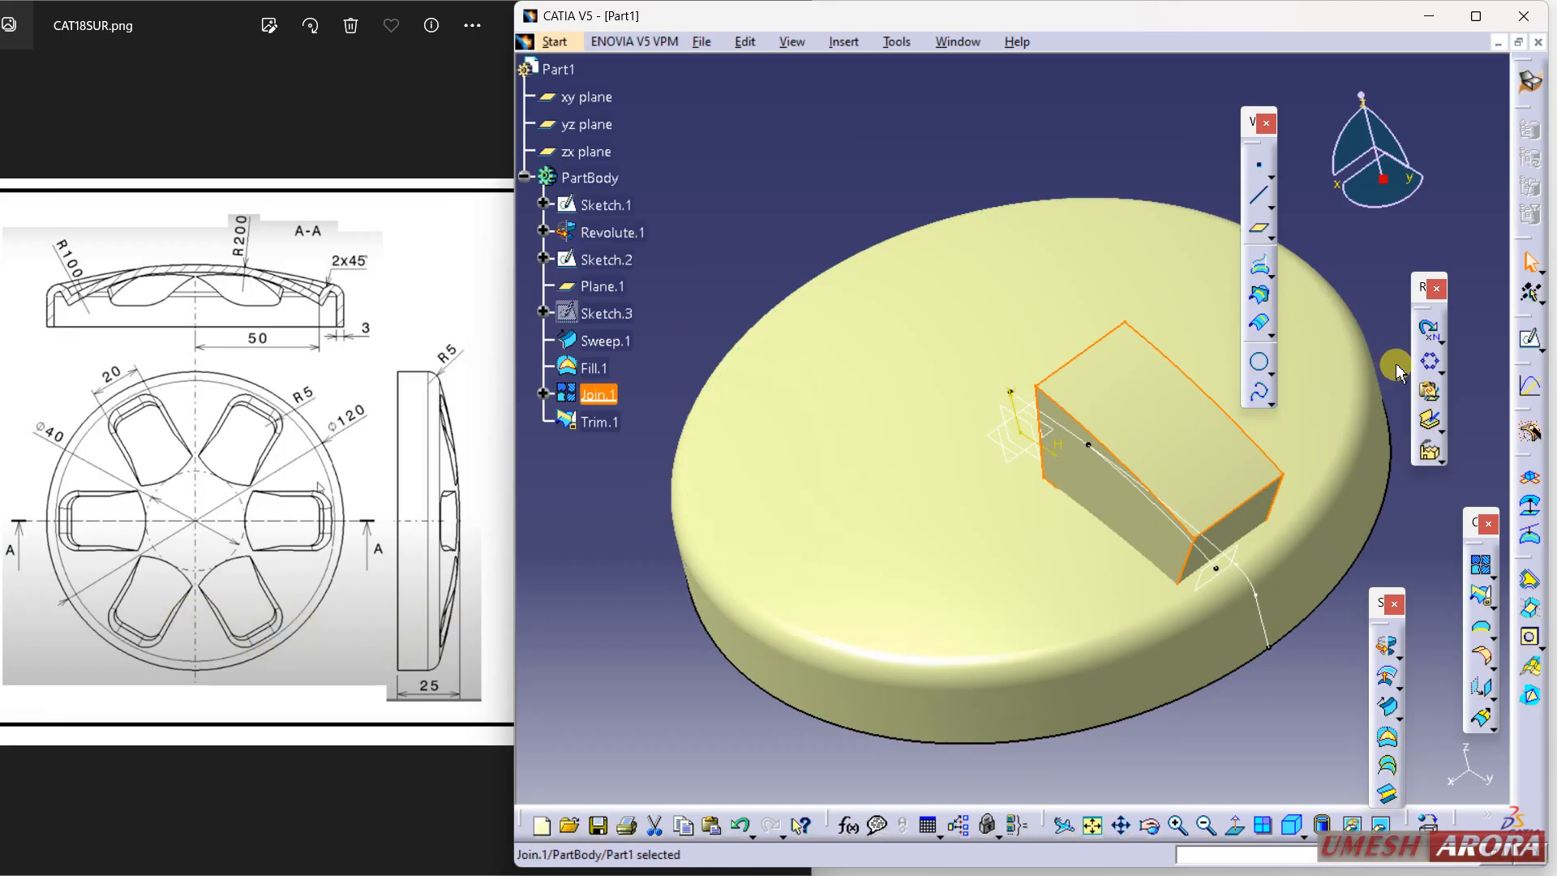
Circular-pattern Join.1 about the Z axis with 6 instances at 60deg angular spacing
click(1430, 367)
click(1296, 614)
right_click(1296, 614)
click(1318, 703)
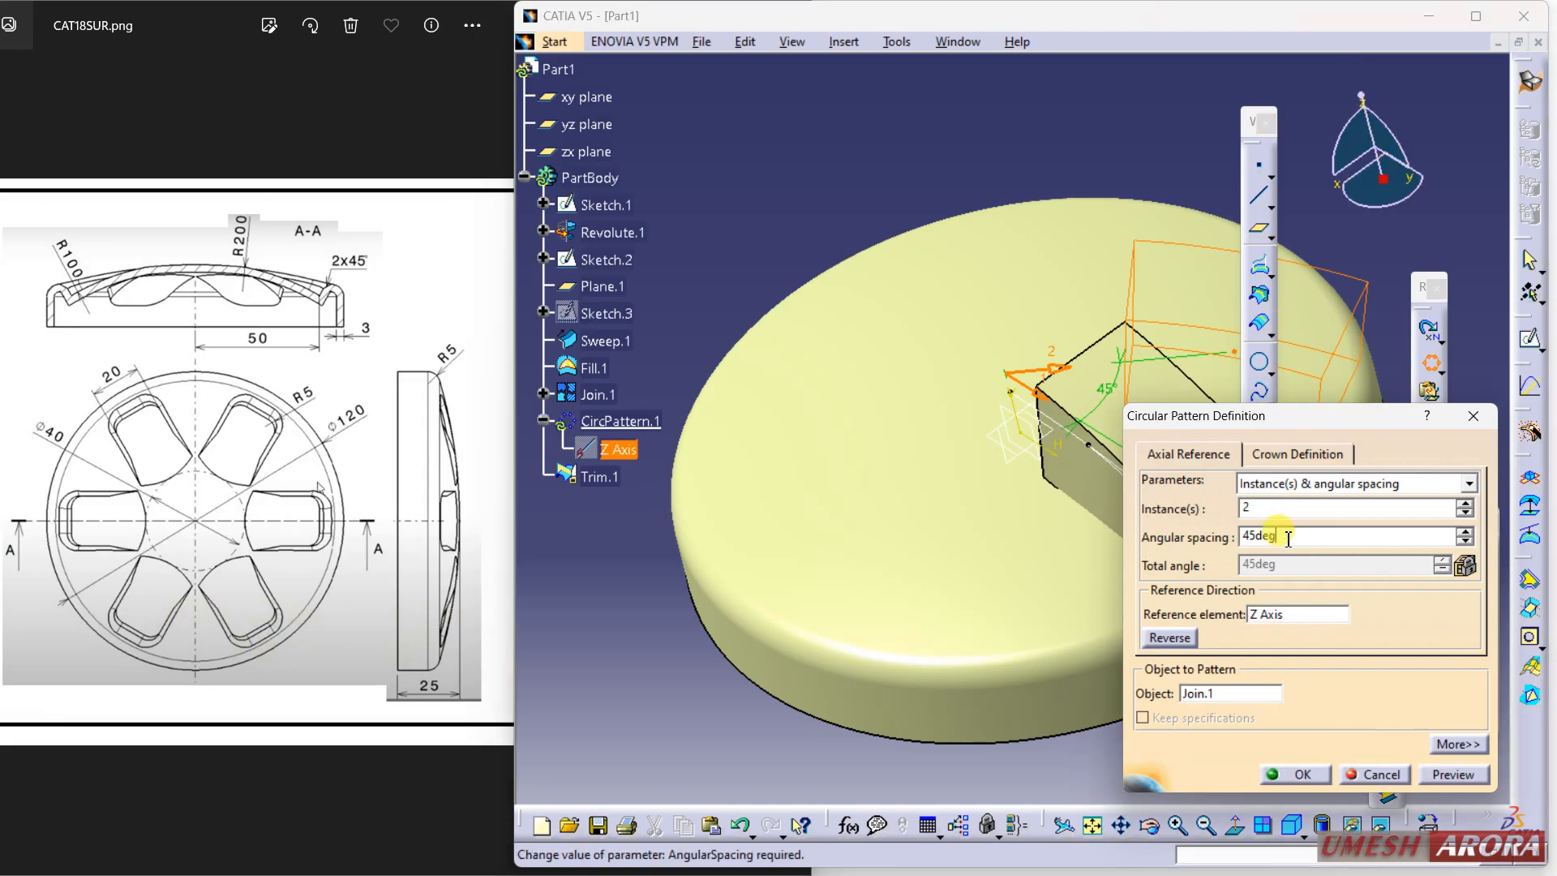
text(60)
key(Return)
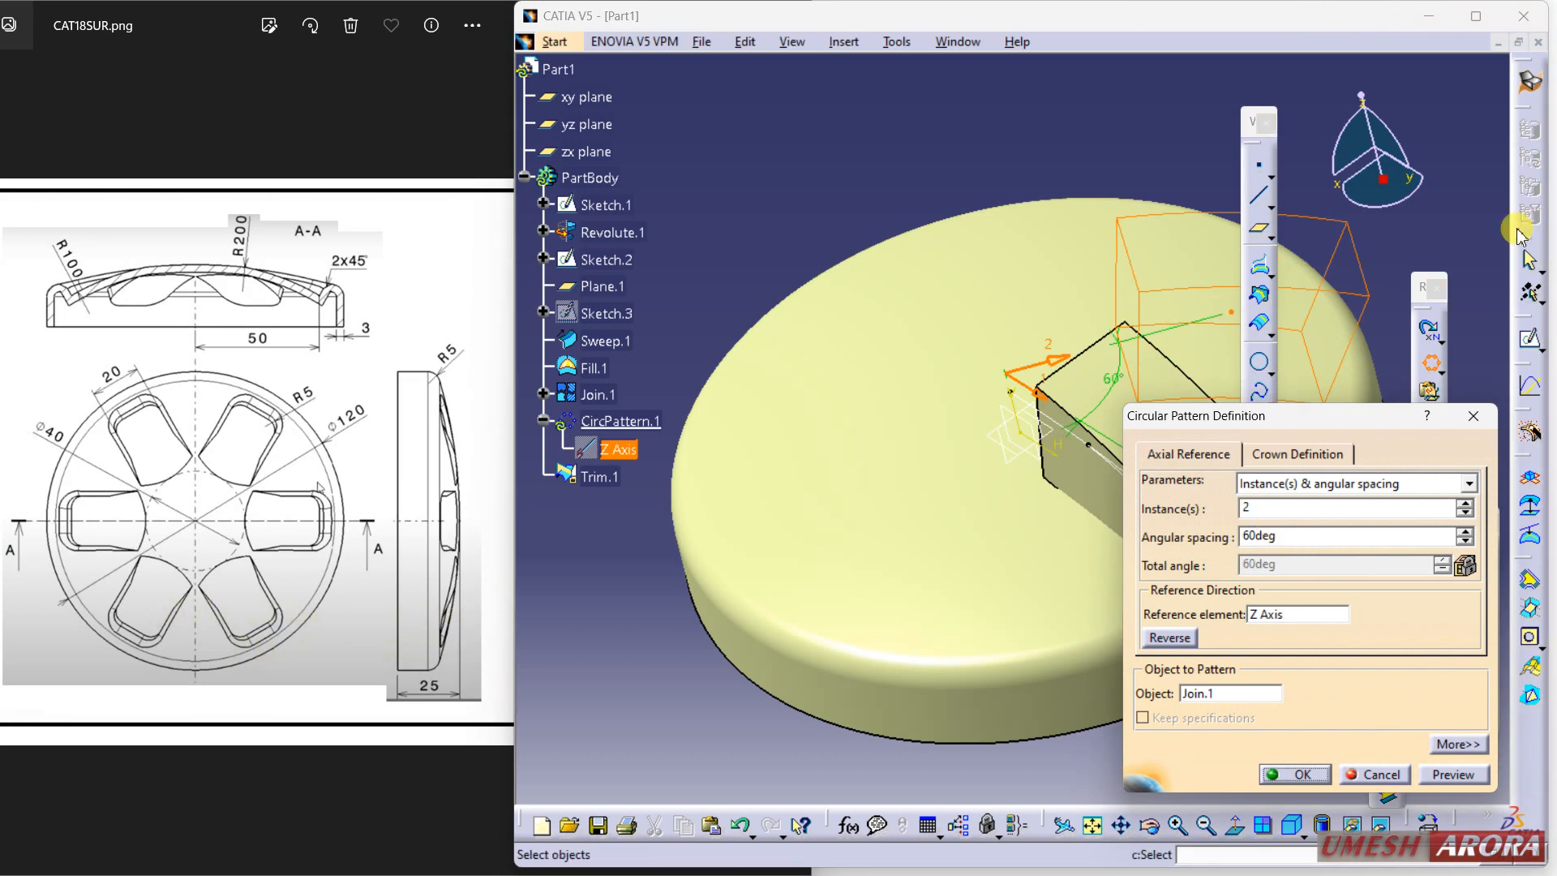
text(6)
key(Return)
click(1293, 774)
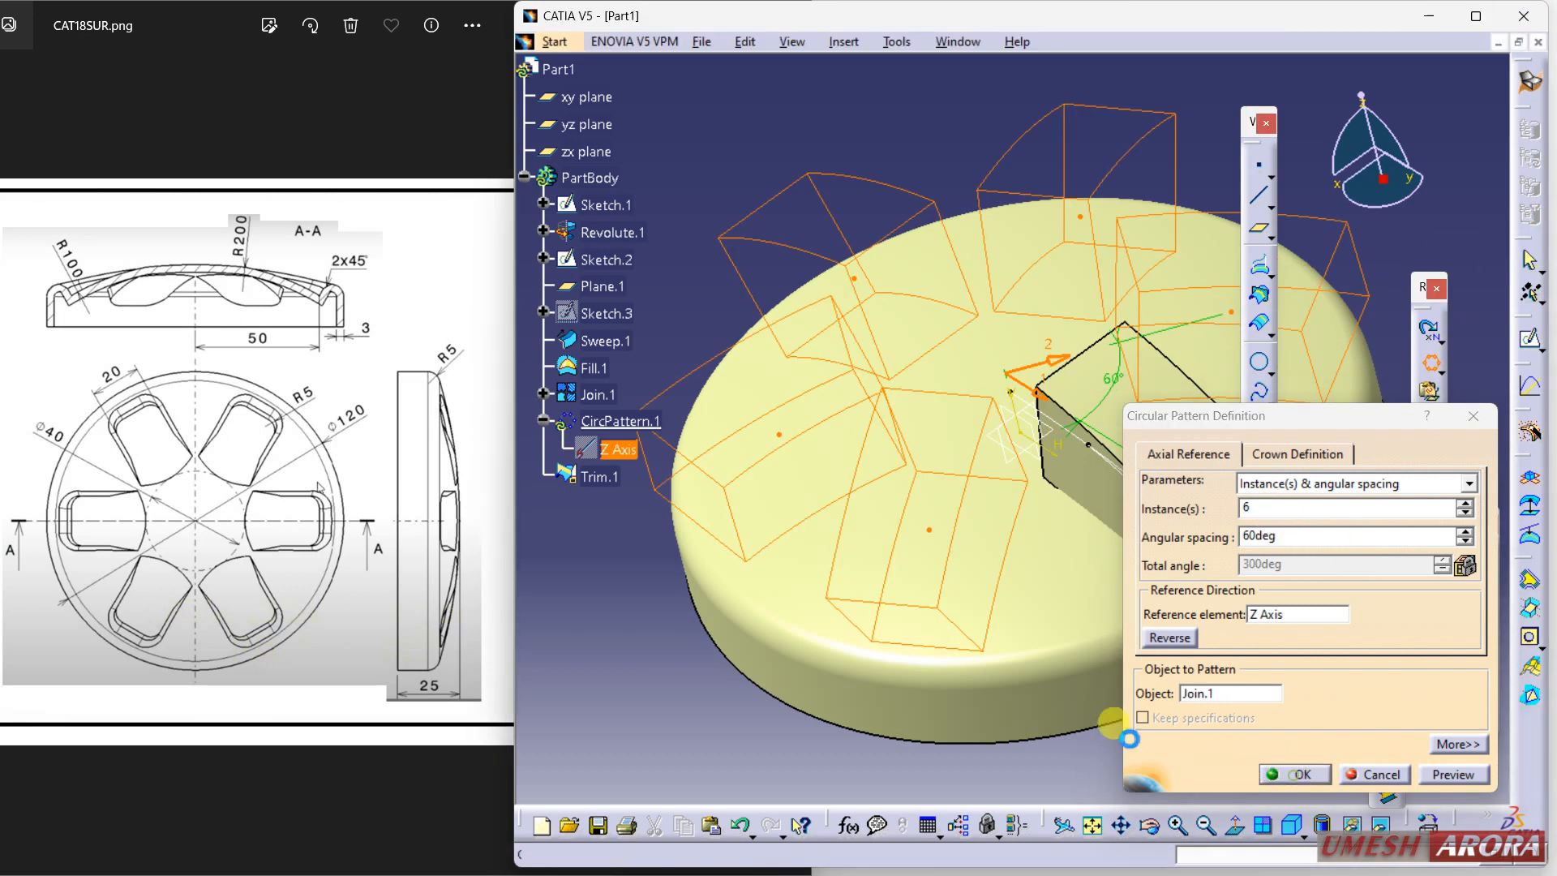
Trim Revolute.1 with CircPattern.1 in Standard mode, flipping the kept side to sink the patterned recesses into the dome
click(1528, 608)
click(1042, 612)
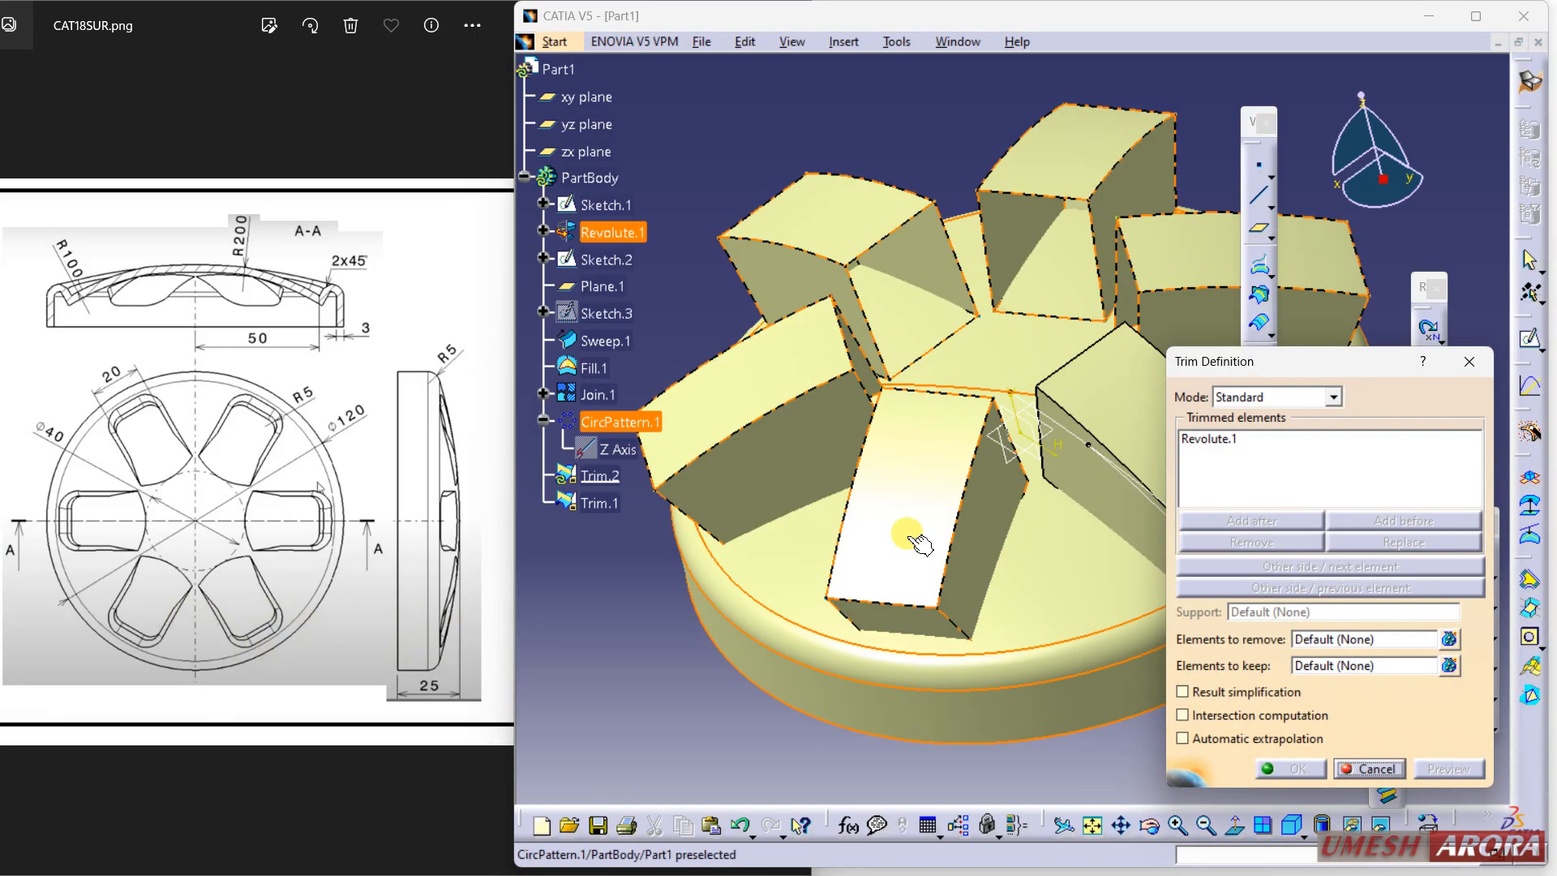
click(904, 531)
click(1230, 590)
click(1273, 769)
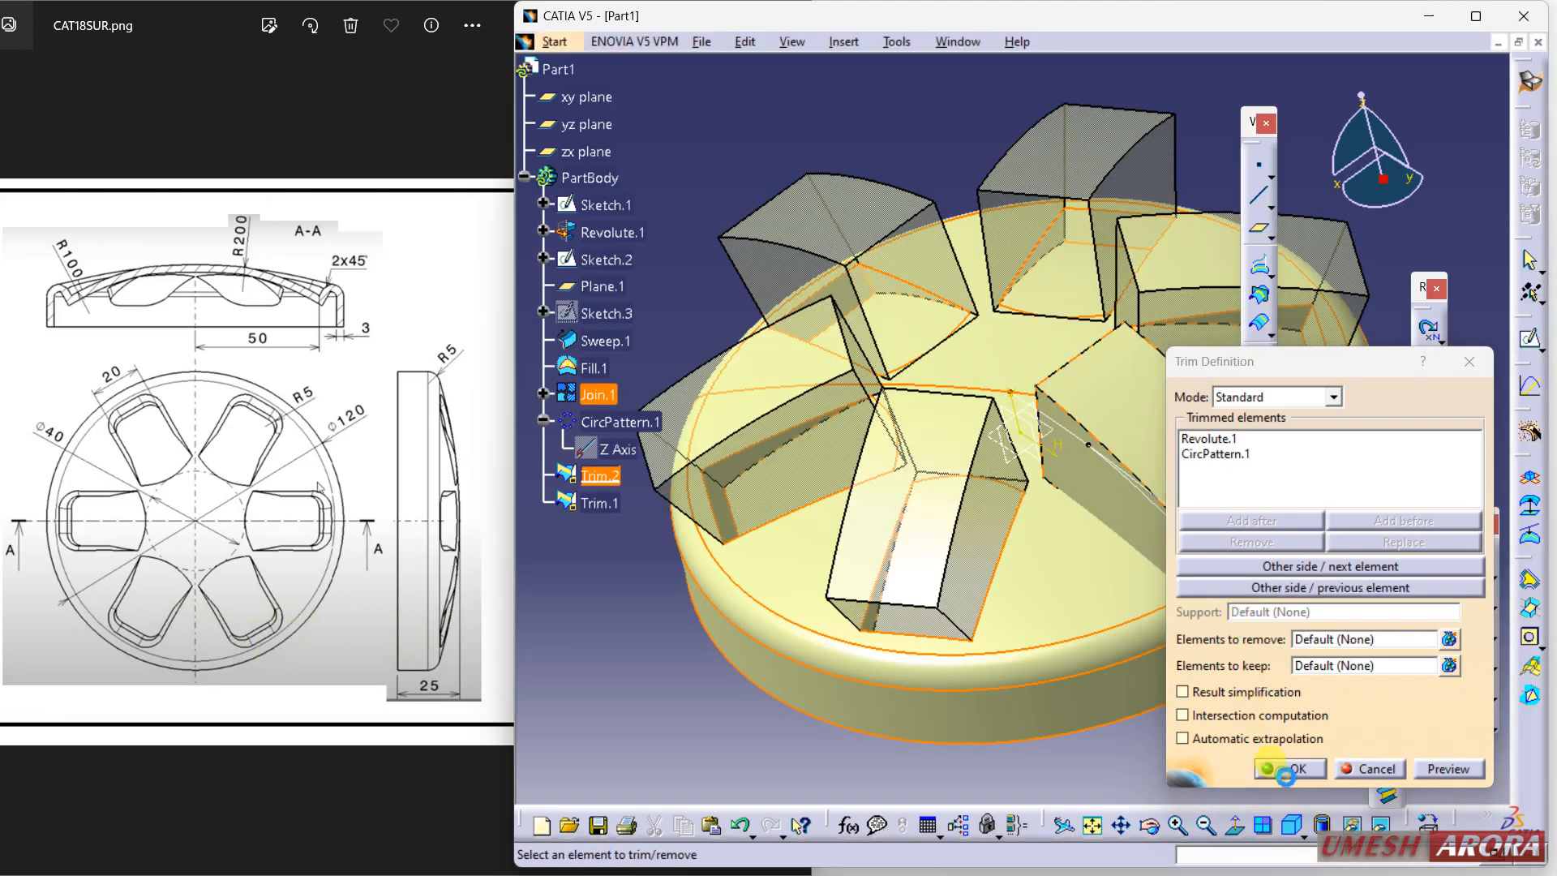
Define Trim.1 as the in-work object so the dome includes all six recesses
middle_drag(968, 445, 981, 463)
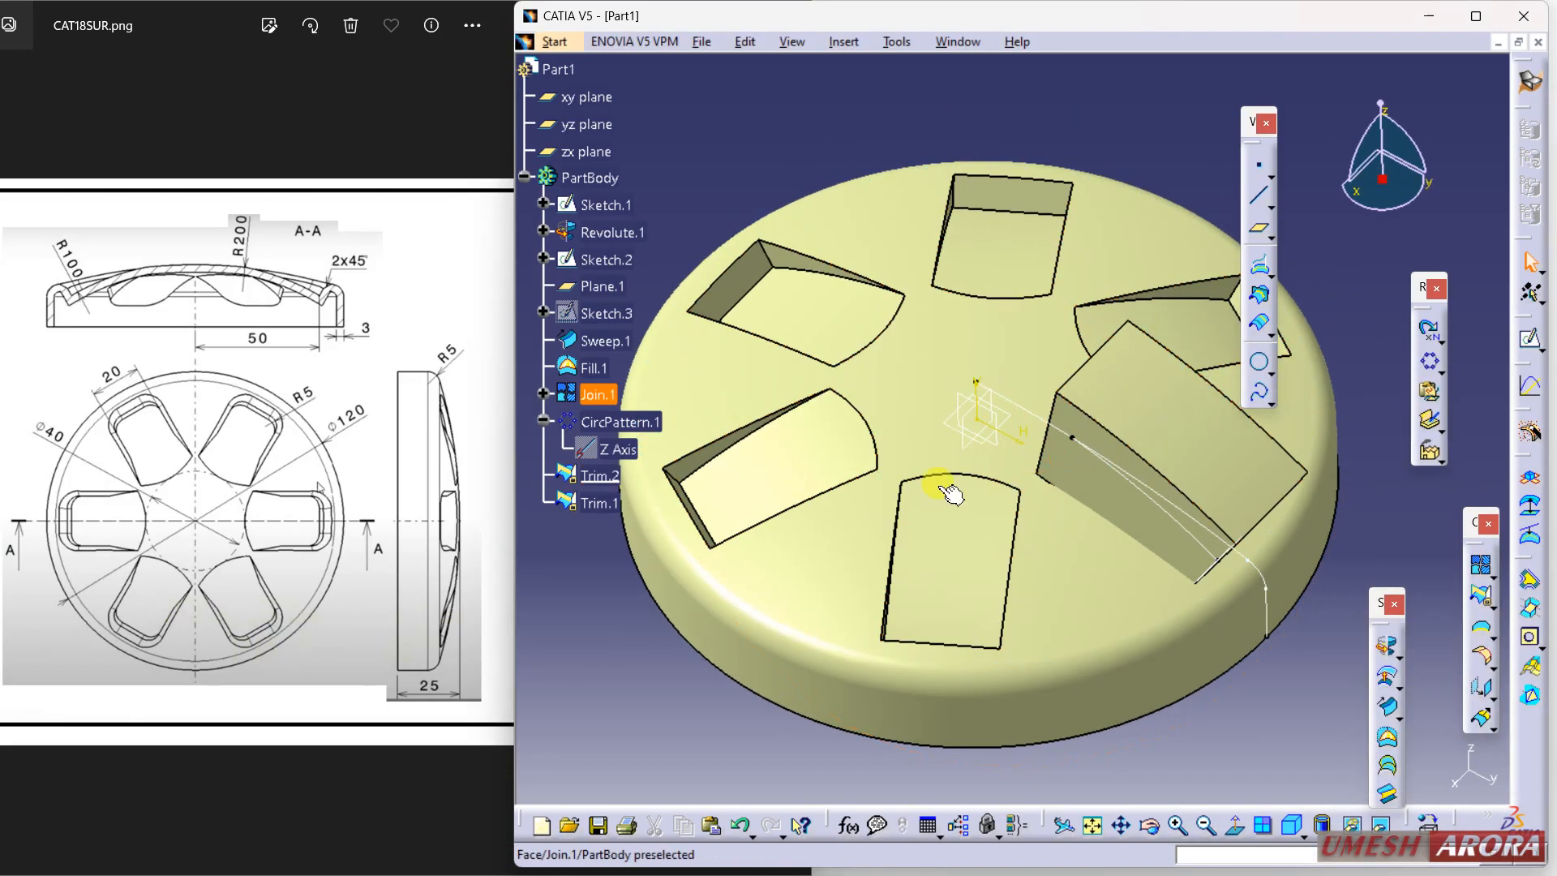
right_click(600, 503)
click(629, 235)
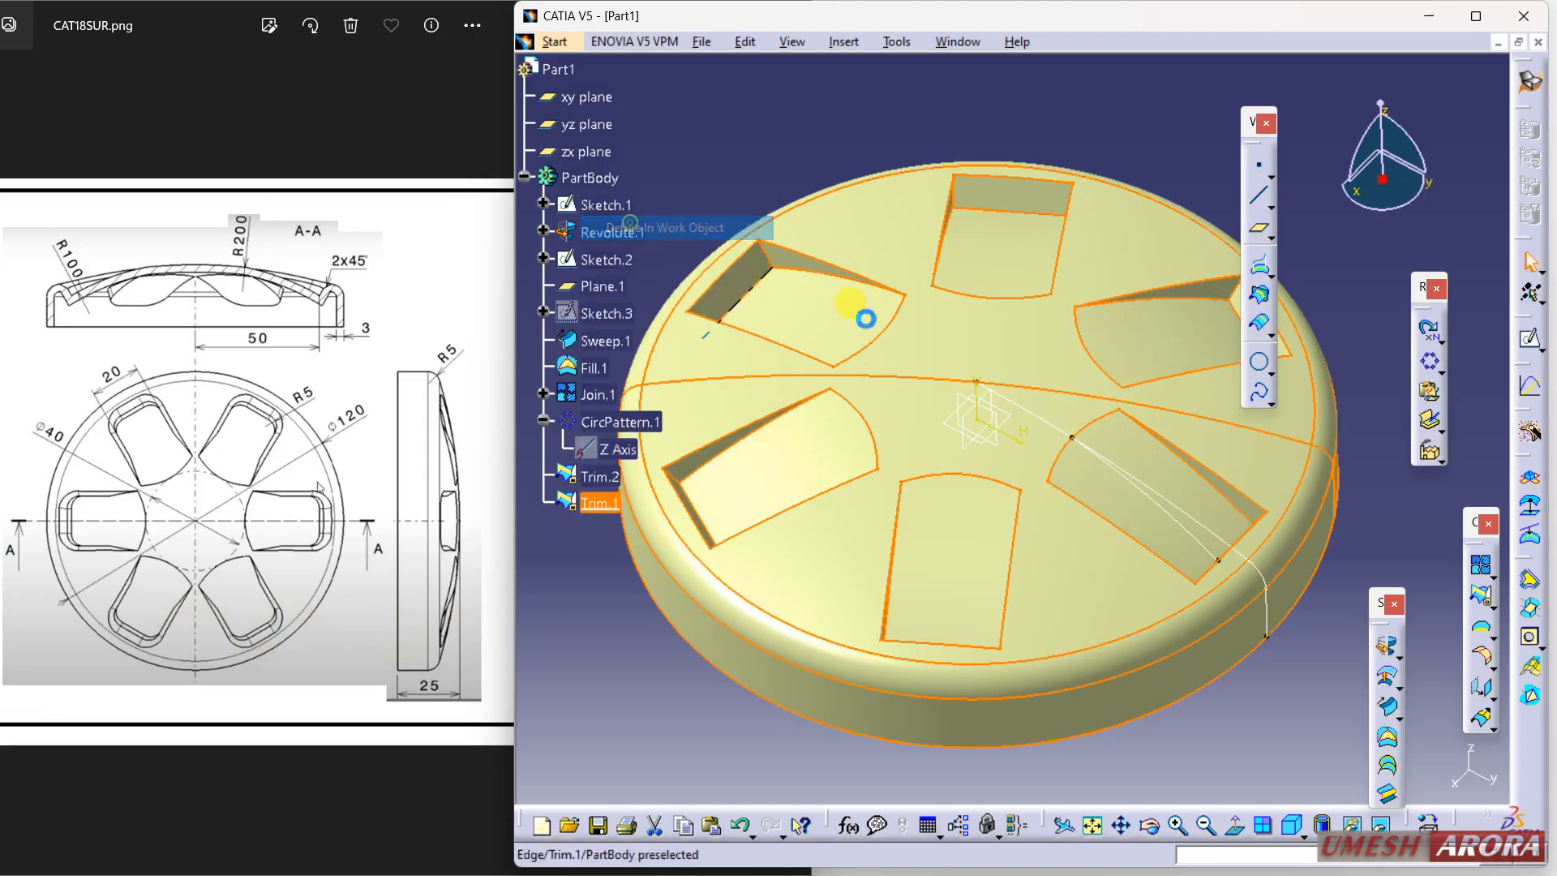
middle_drag(991, 347, 997, 389)
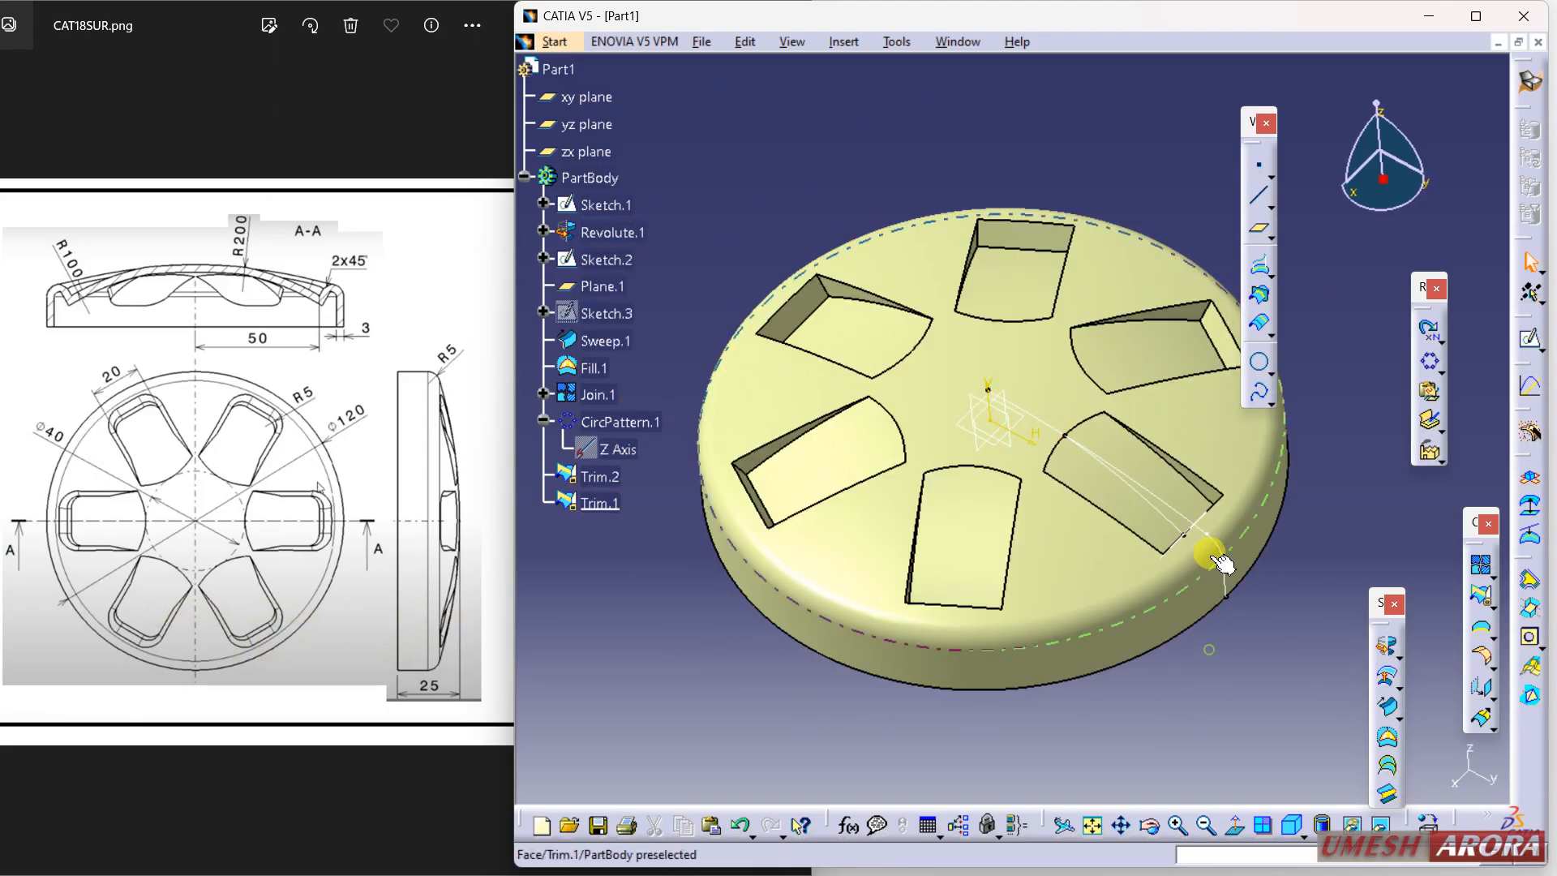
Hide the dome profile sketch (Sketch.1) and the recess arc sketch (Sketch.2)
click(1119, 497)
right_click(1158, 493)
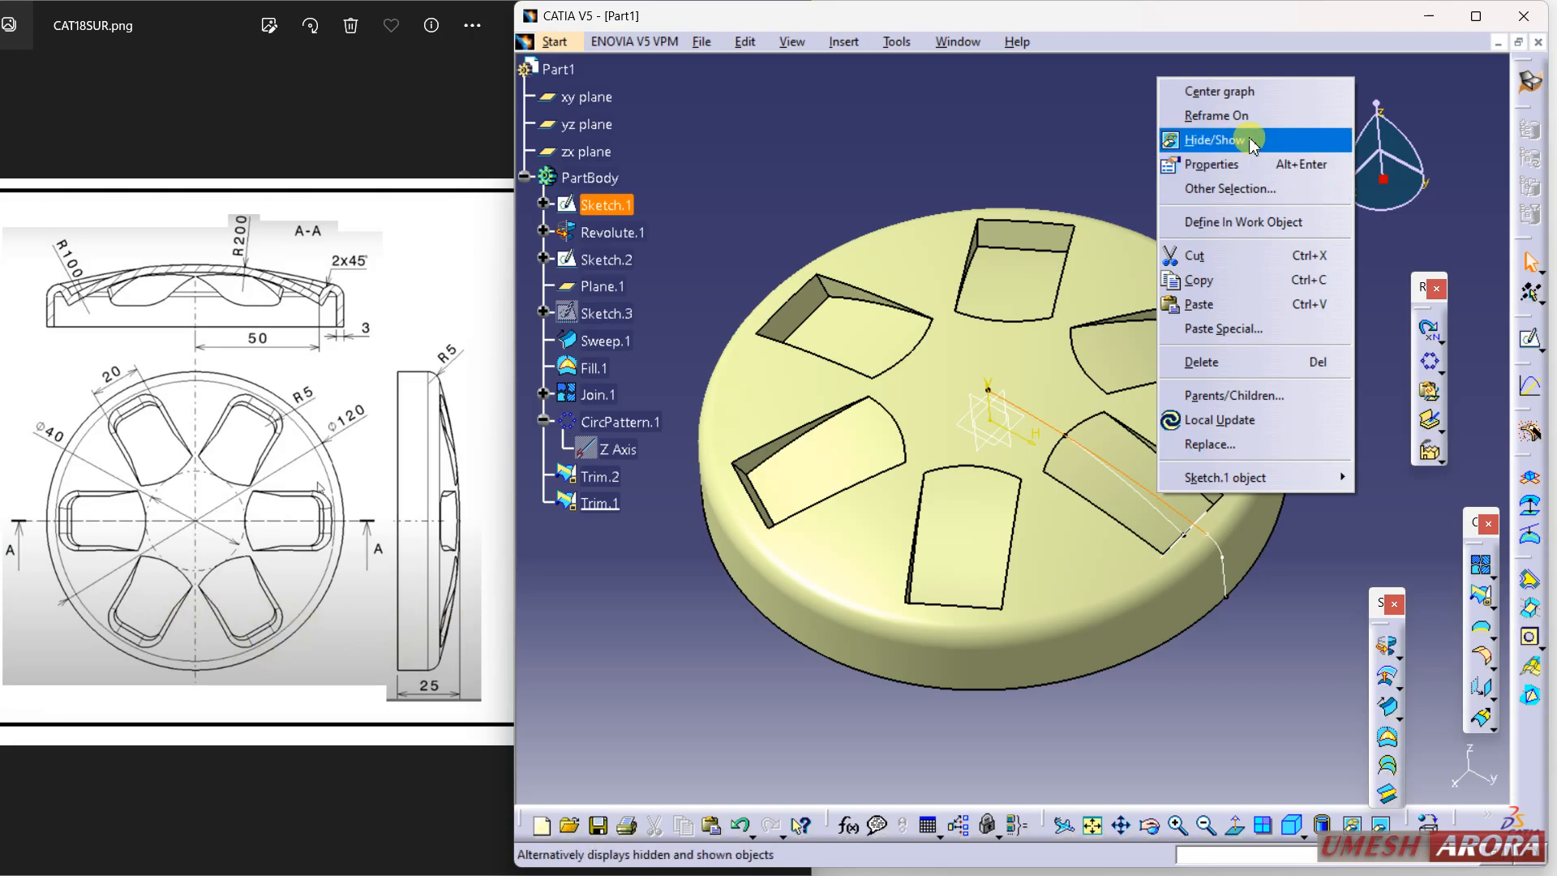
click(1214, 139)
click(1118, 471)
right_click(1117, 471)
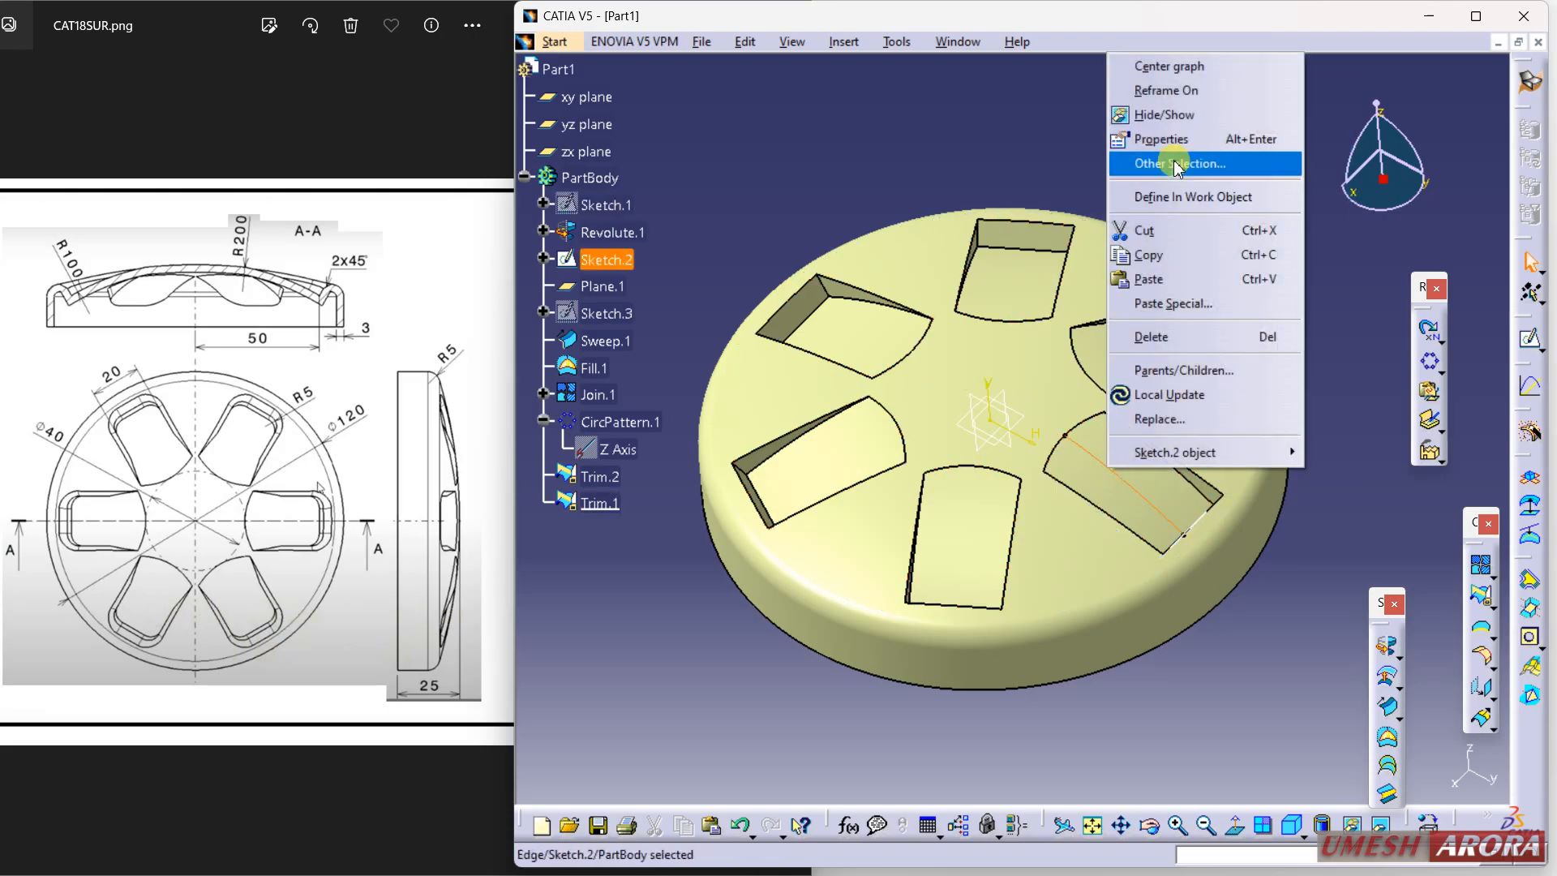
click(1184, 118)
click(1049, 378)
middle_drag(1046, 426, 1078, 295)
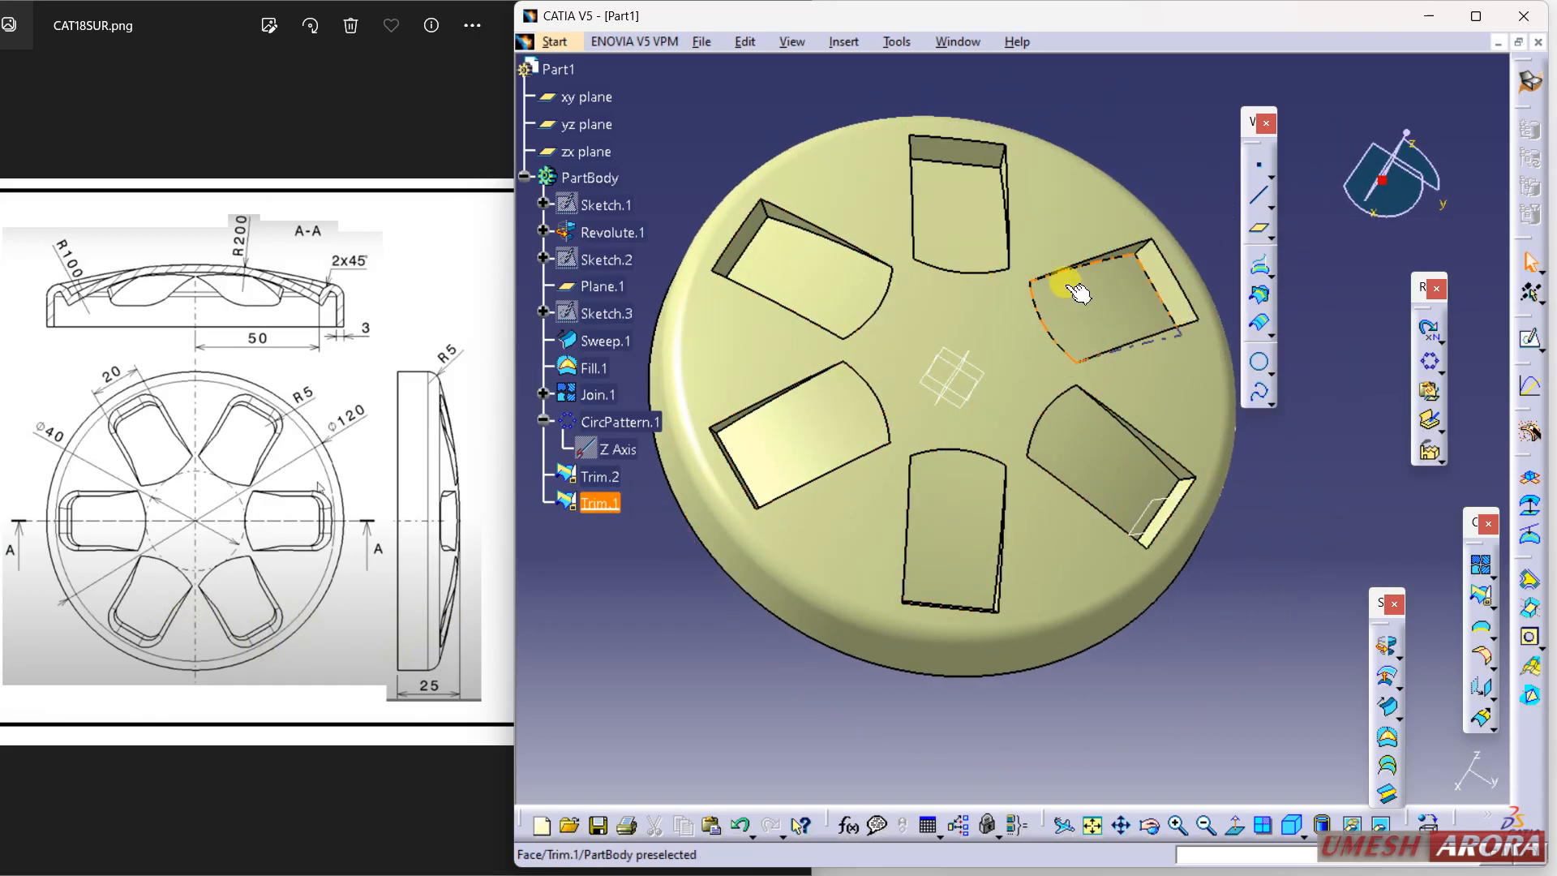
Start an edge fillet with a 5 mm radius and select an outer corner edge in each of four recesses
click(1255, 535)
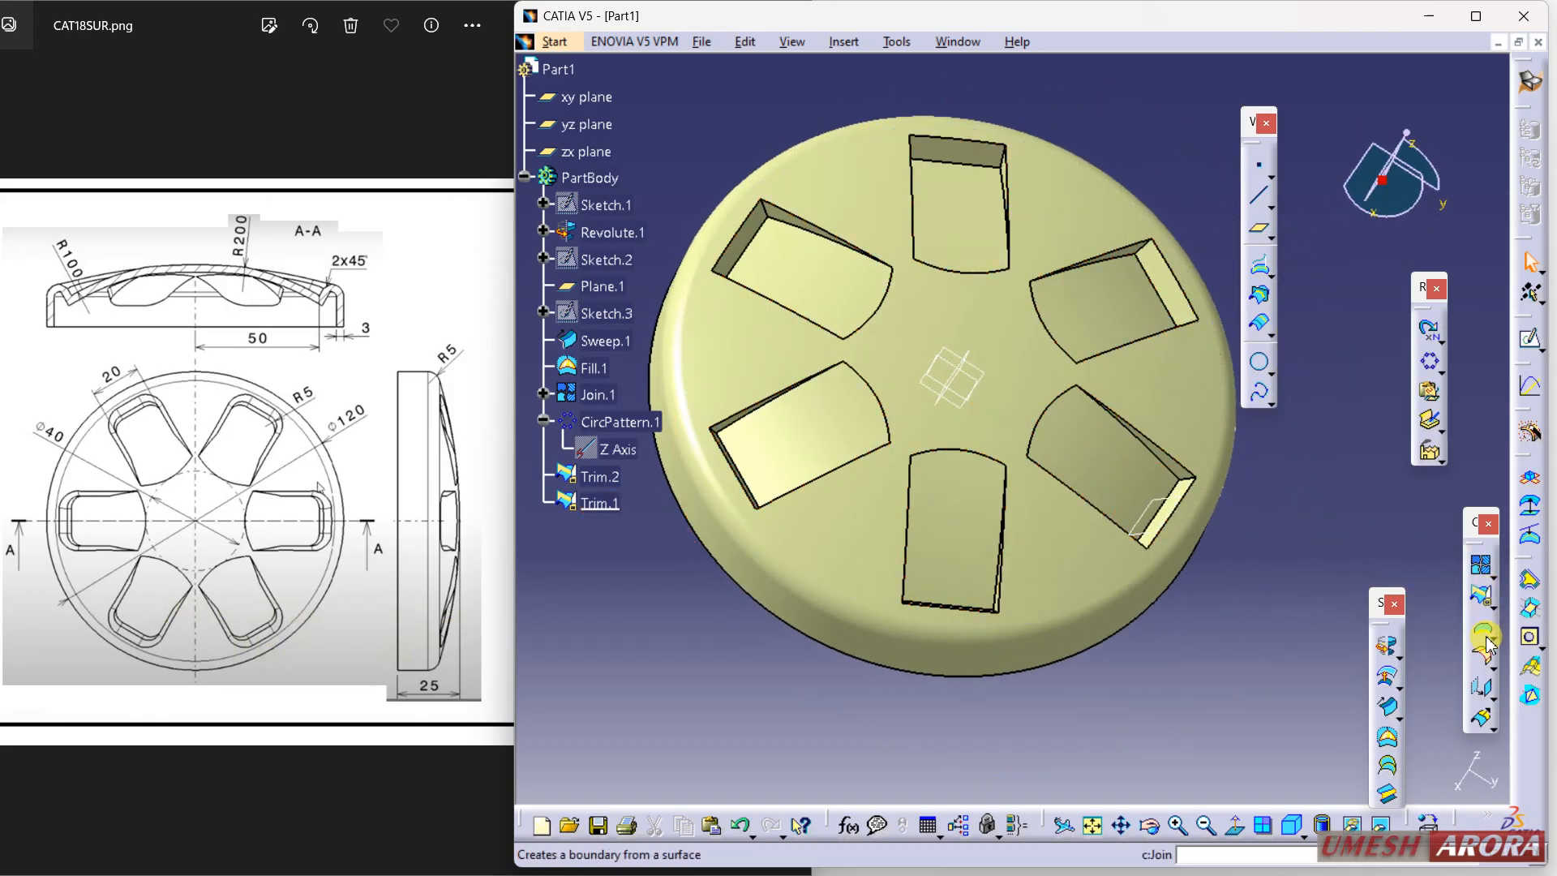
click(1493, 662)
click(1395, 679)
middle_drag(971, 508, 928, 266)
click(1007, 767)
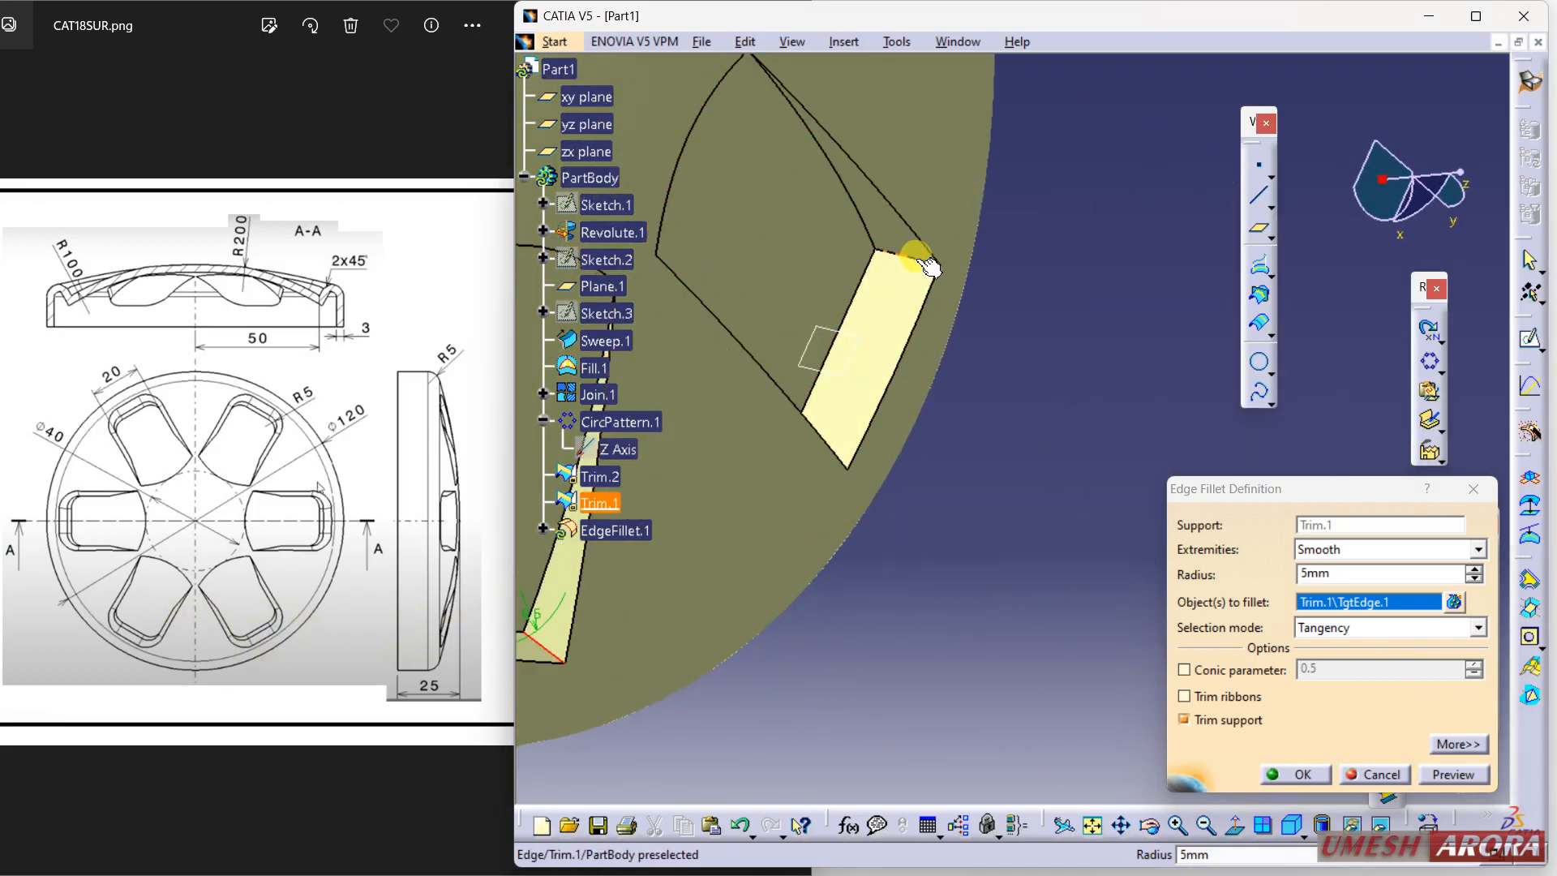
click(908, 260)
middle_drag(1012, 299, 1014, 446)
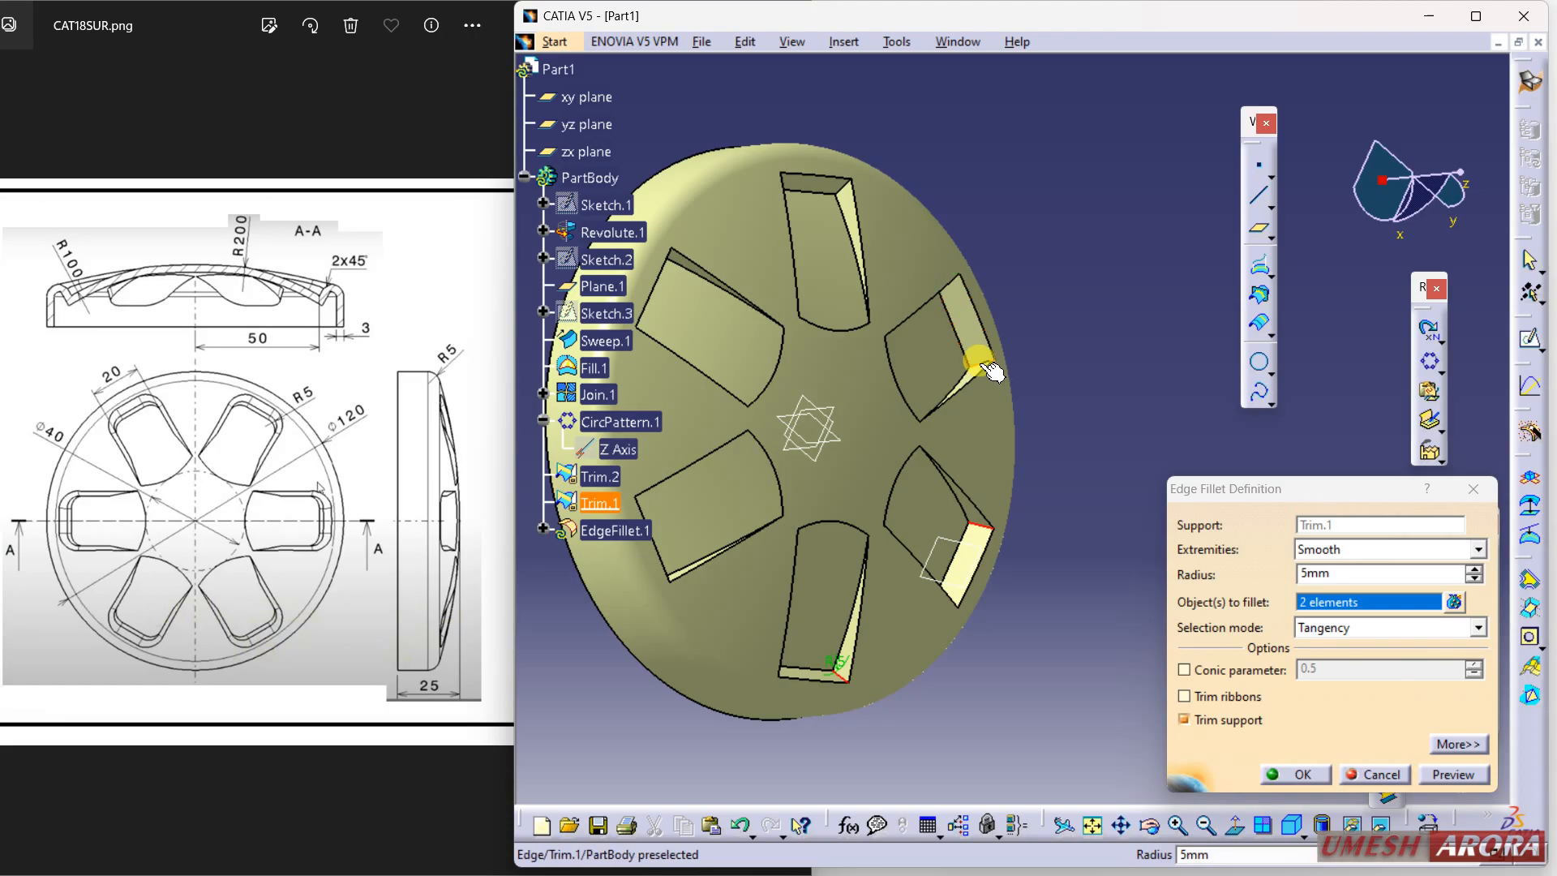
click(991, 371)
click(850, 193)
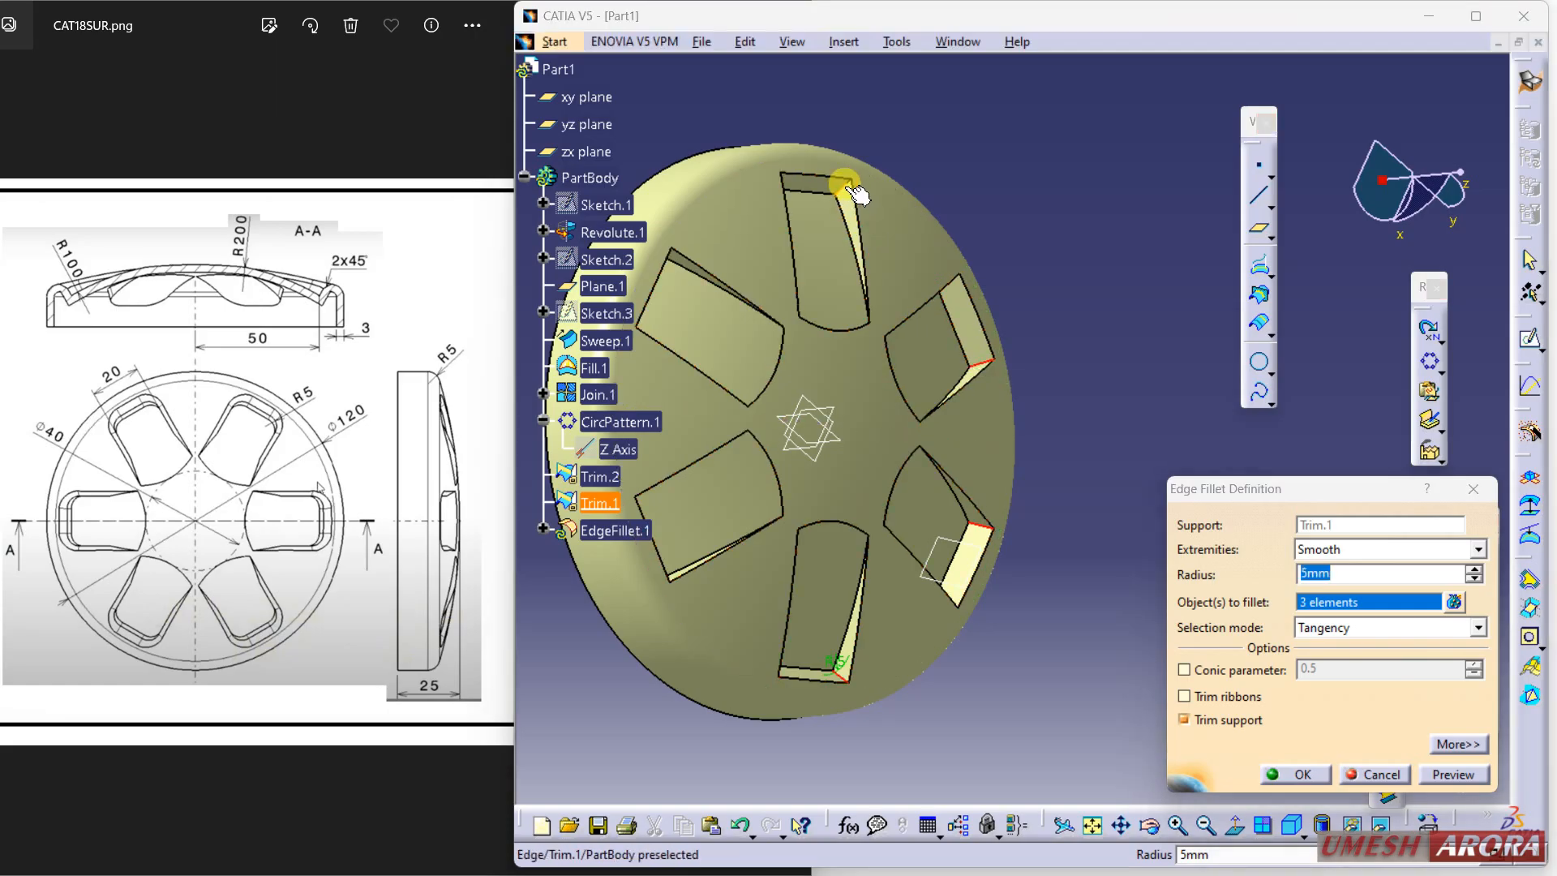
Add four more outer recess corner edges to the 5 mm edge fillet, including both unselected recesses on the dome
middle_drag(793, 434, 758, 608)
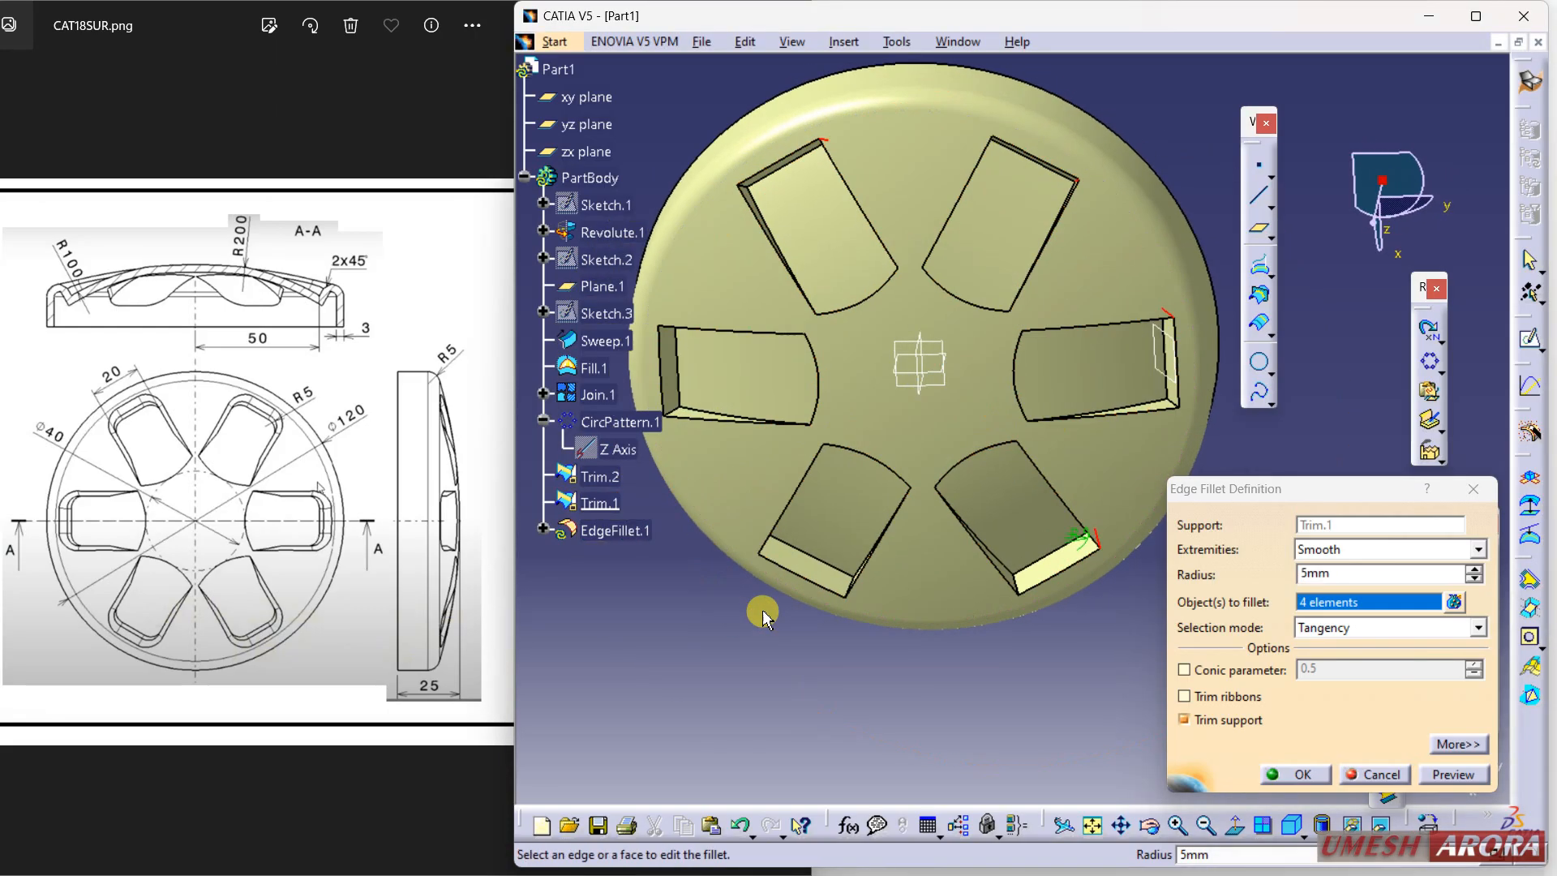
click(685, 417)
middle_drag(945, 452, 821, 207)
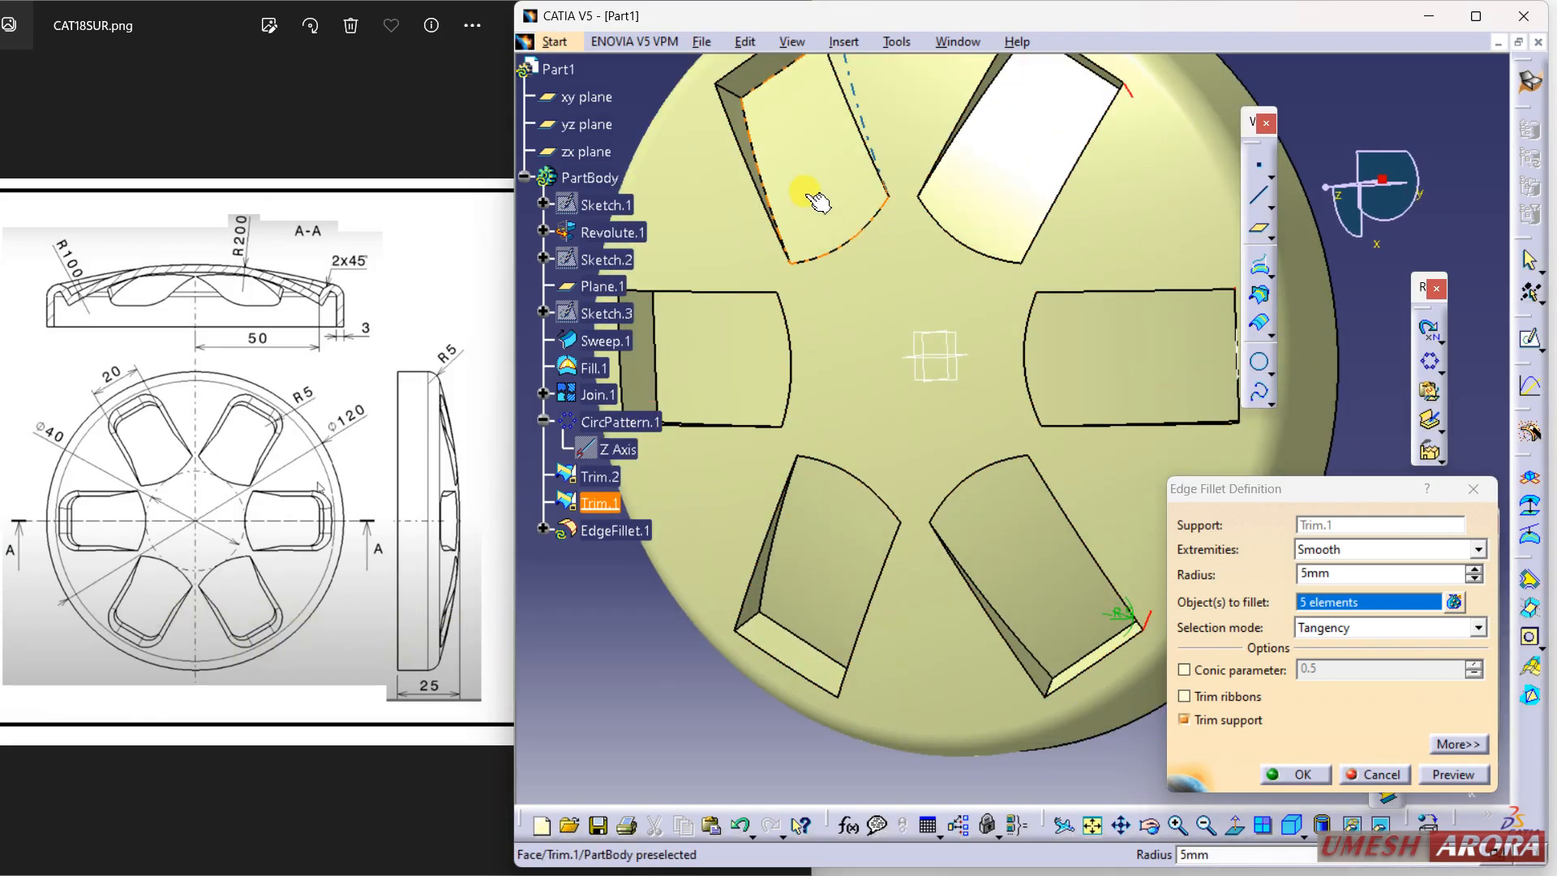
click(739, 97)
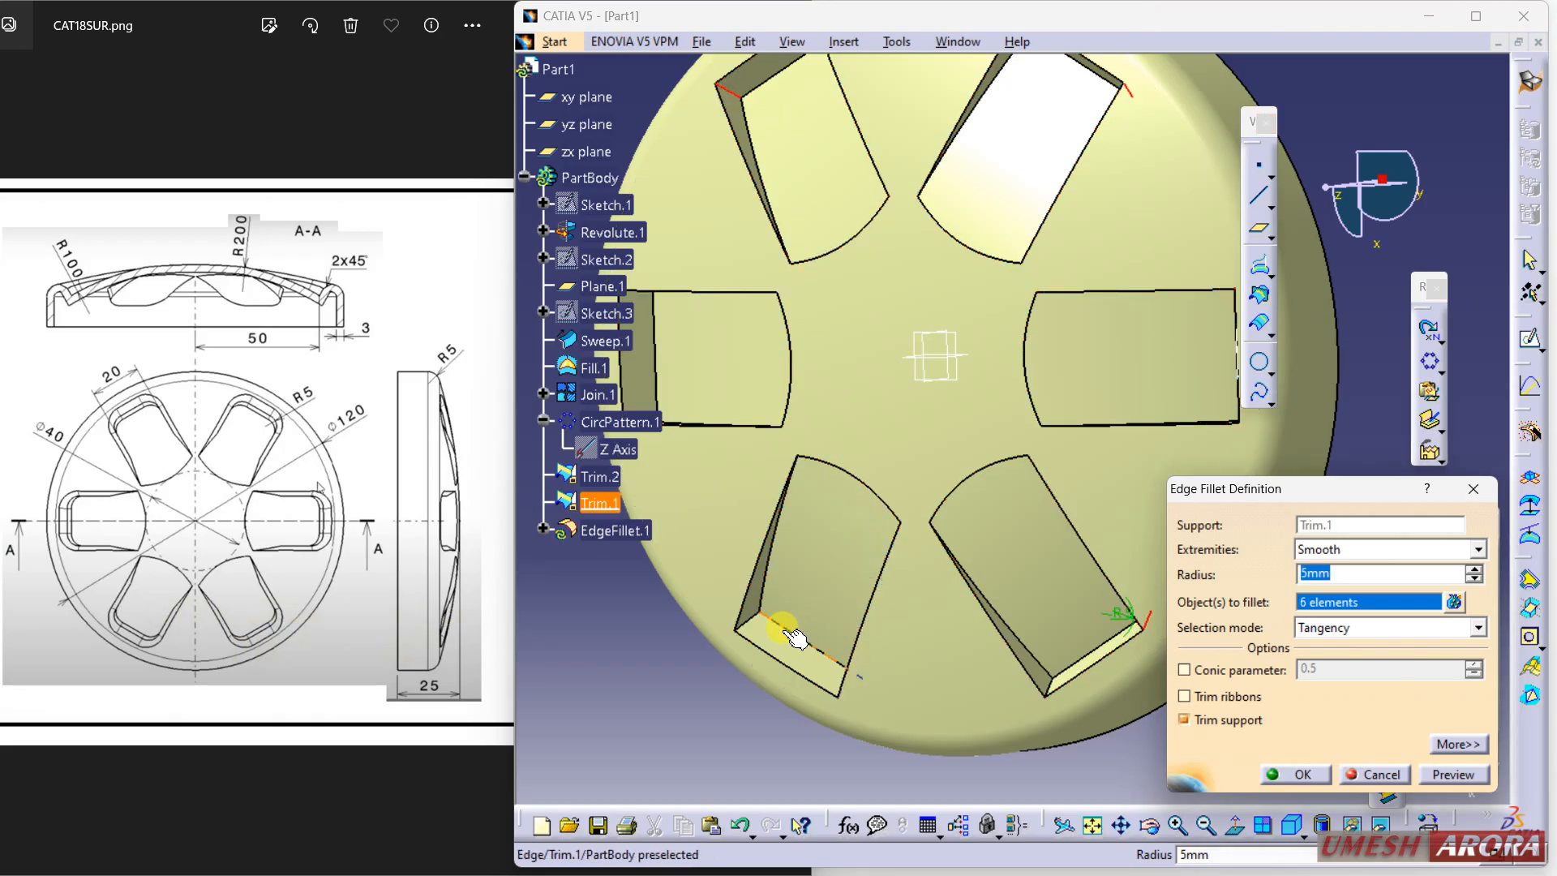
click(759, 623)
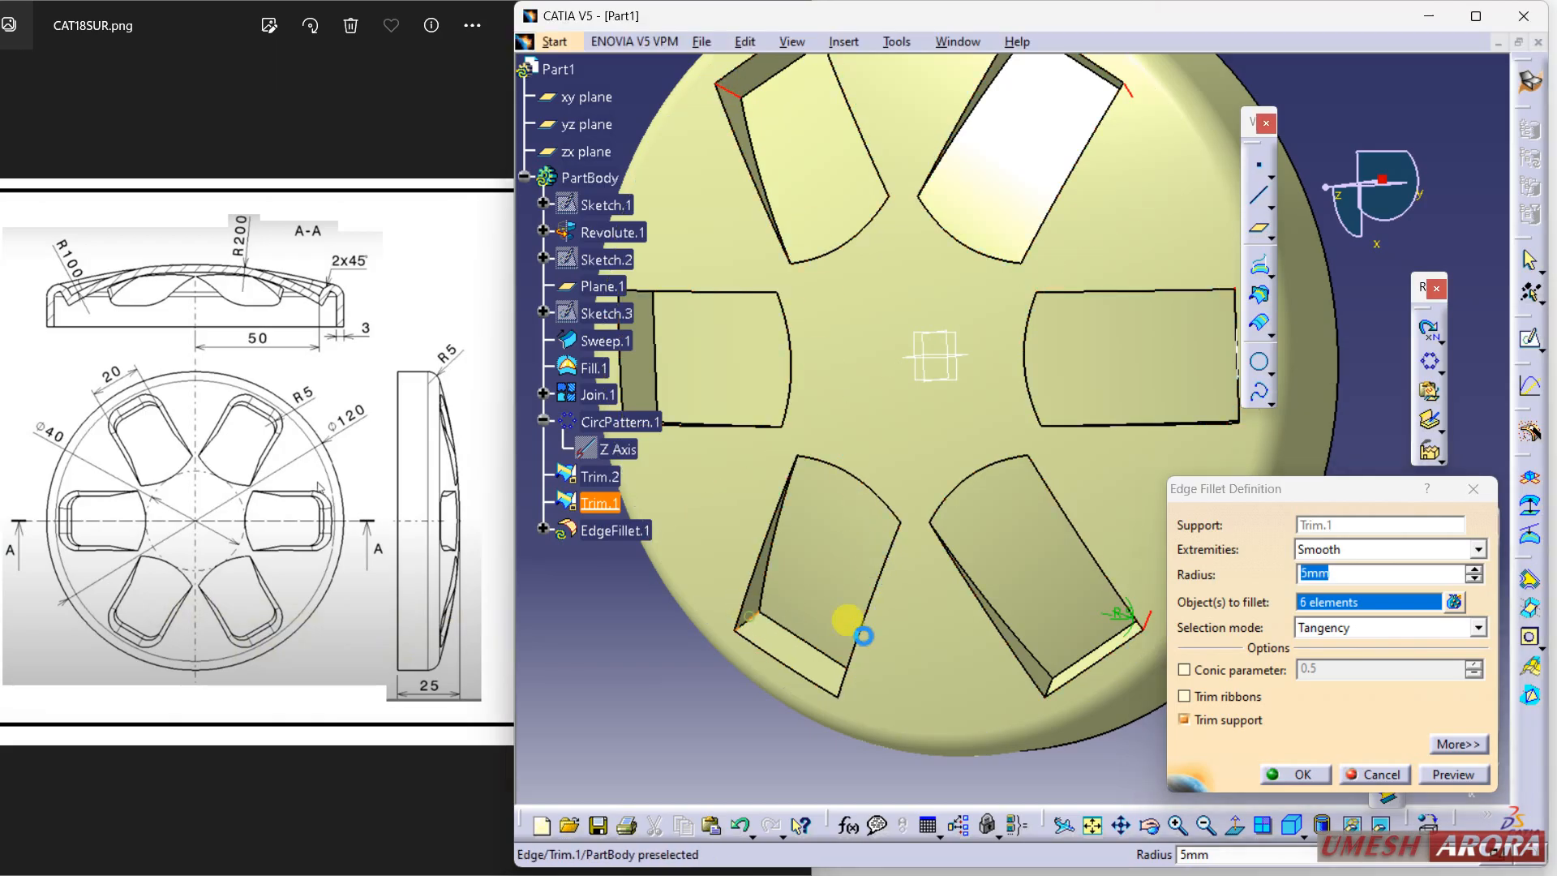
click(1059, 691)
middle_drag(984, 556, 984, 591)
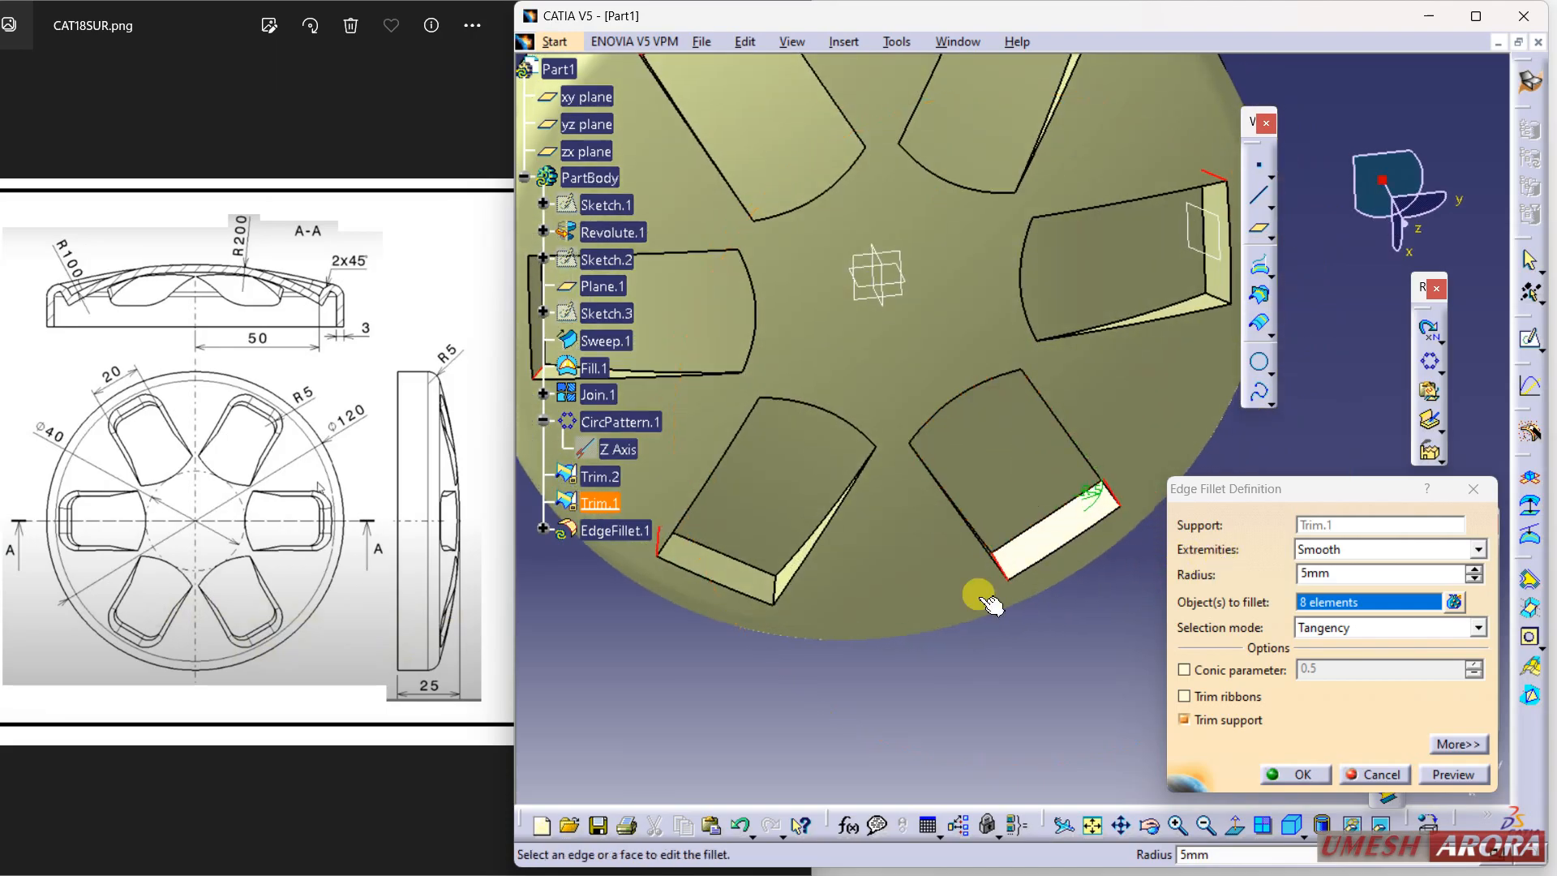
Add the four remaining outer recess corner edges to the selection and apply the 5 mm edge fillet to all twelve
click(776, 588)
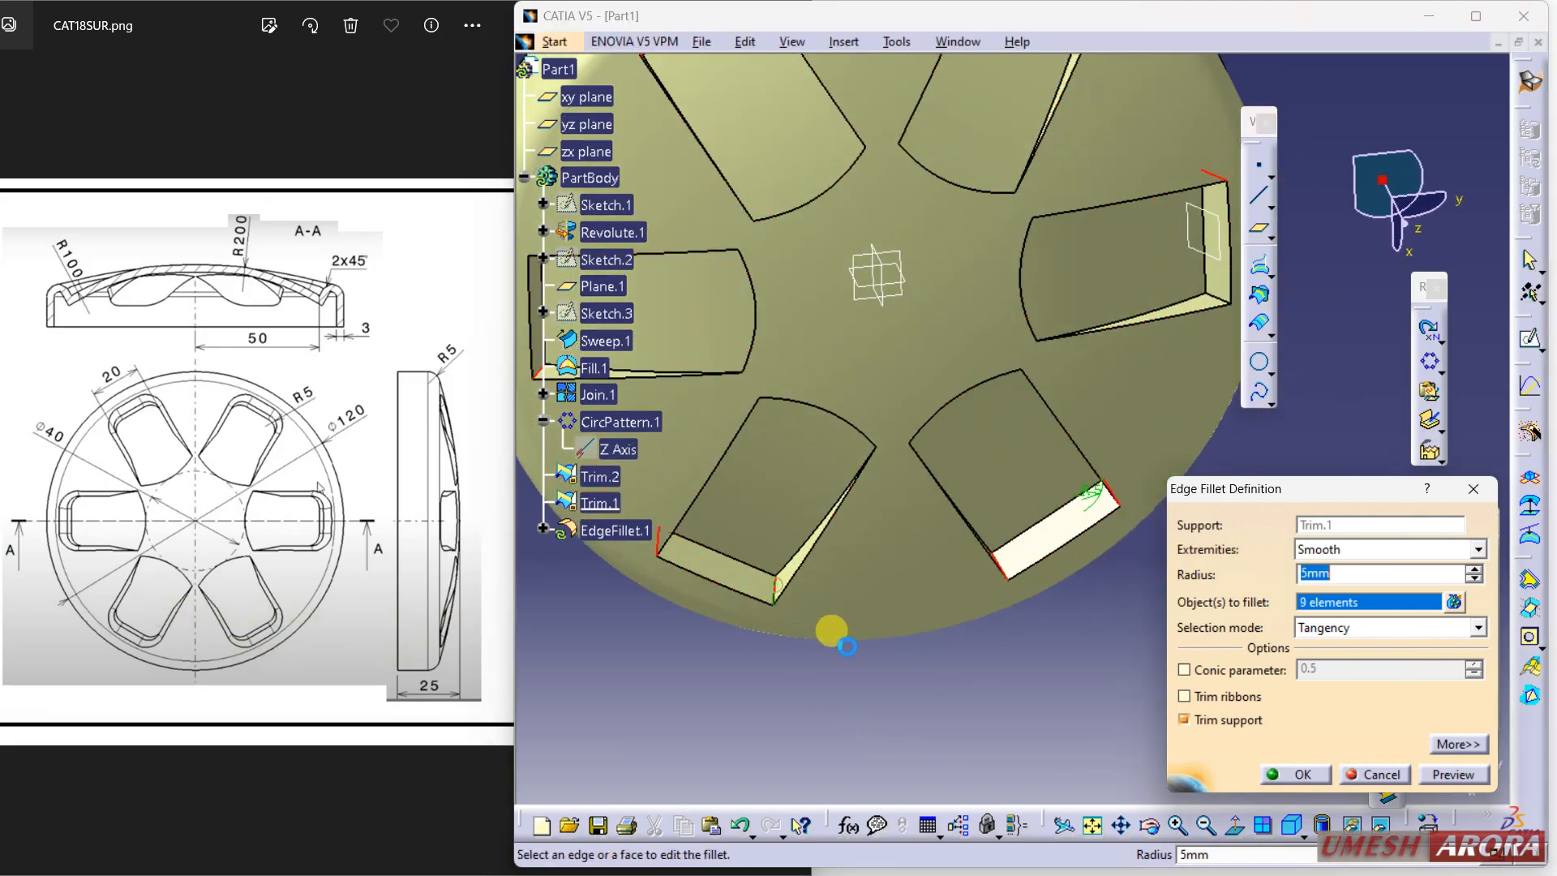
middle_drag(1000, 503, 931, 522)
click(1128, 314)
middle_drag(932, 372, 868, 284)
click(991, 208)
middle_drag(800, 337, 1078, 254)
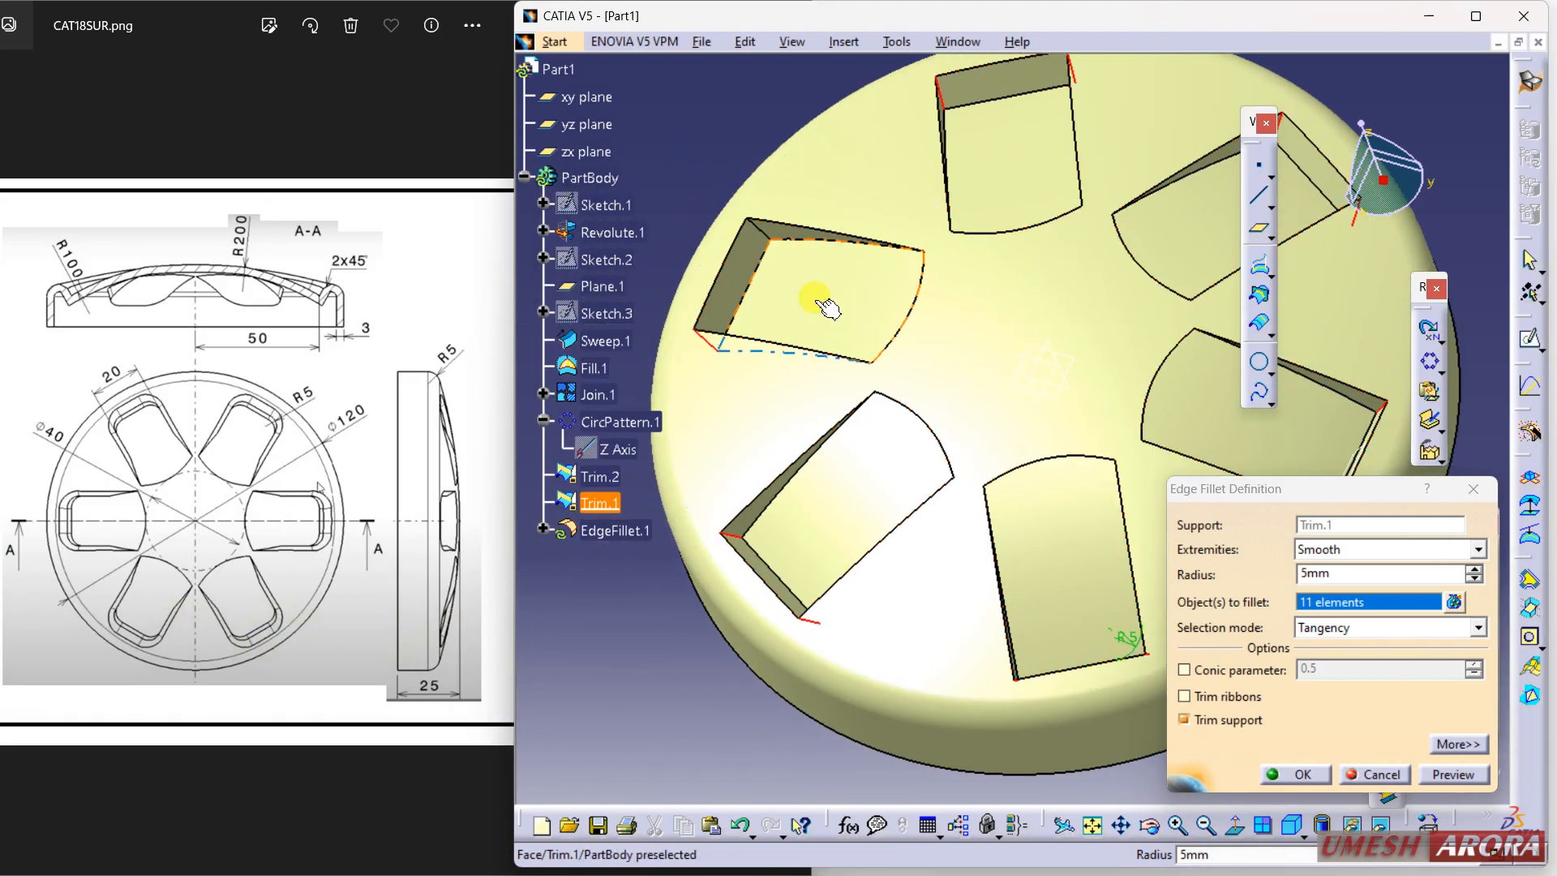
click(1080, 601)
click(1288, 781)
middle_drag(1095, 445, 1025, 442)
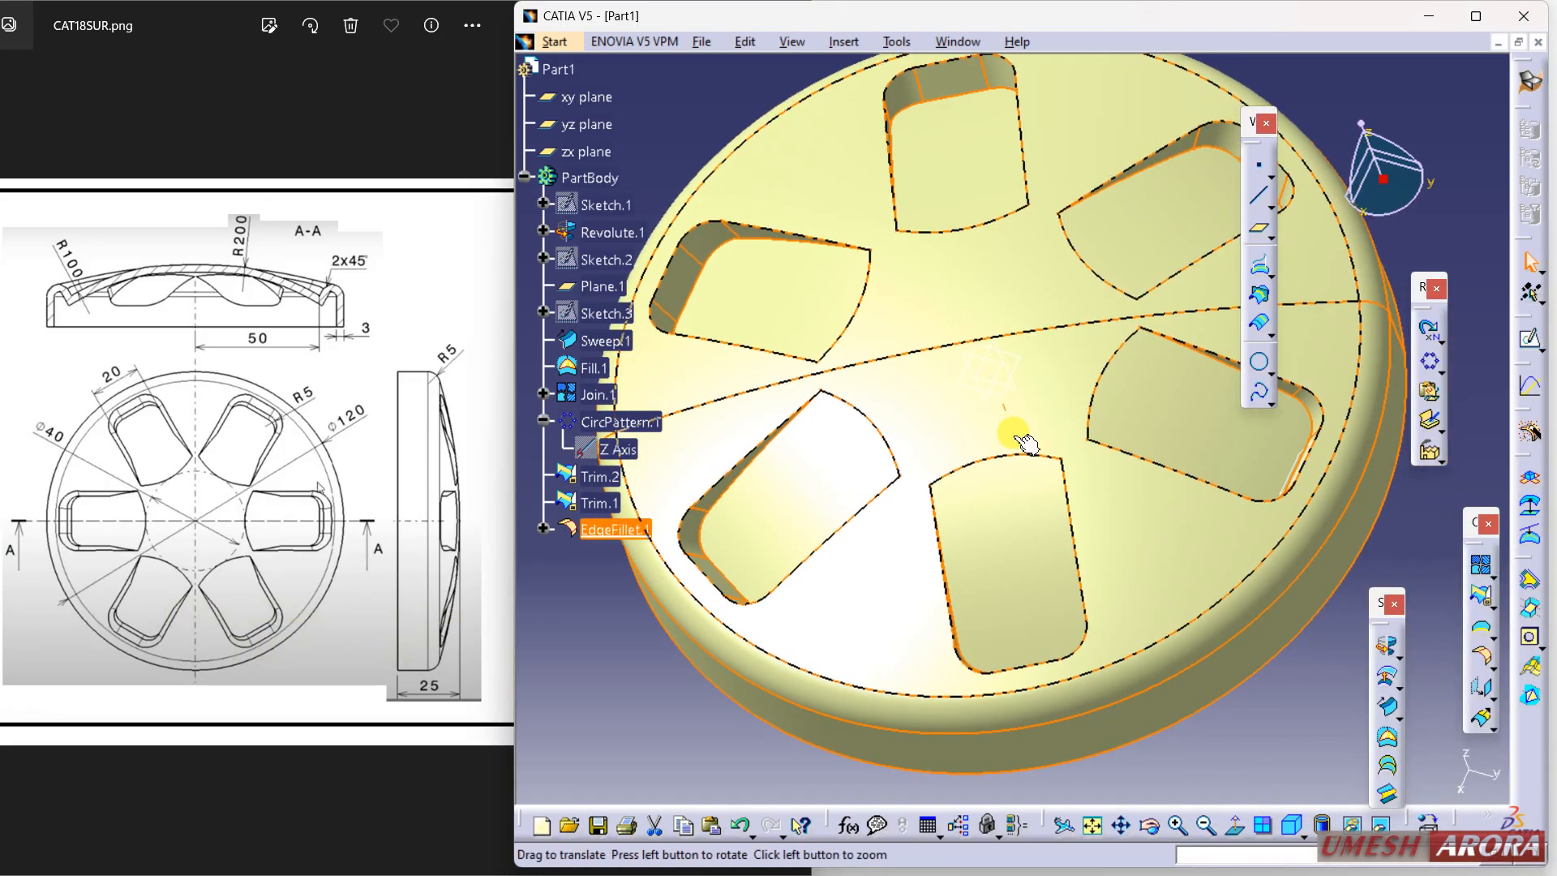
middle_drag(1258, 706, 1124, 641)
click(1124, 641)
middle_drag(1179, 587, 1084, 625)
Switch to the Part Design workbench
click(570, 102)
click(570, 44)
click(576, 86)
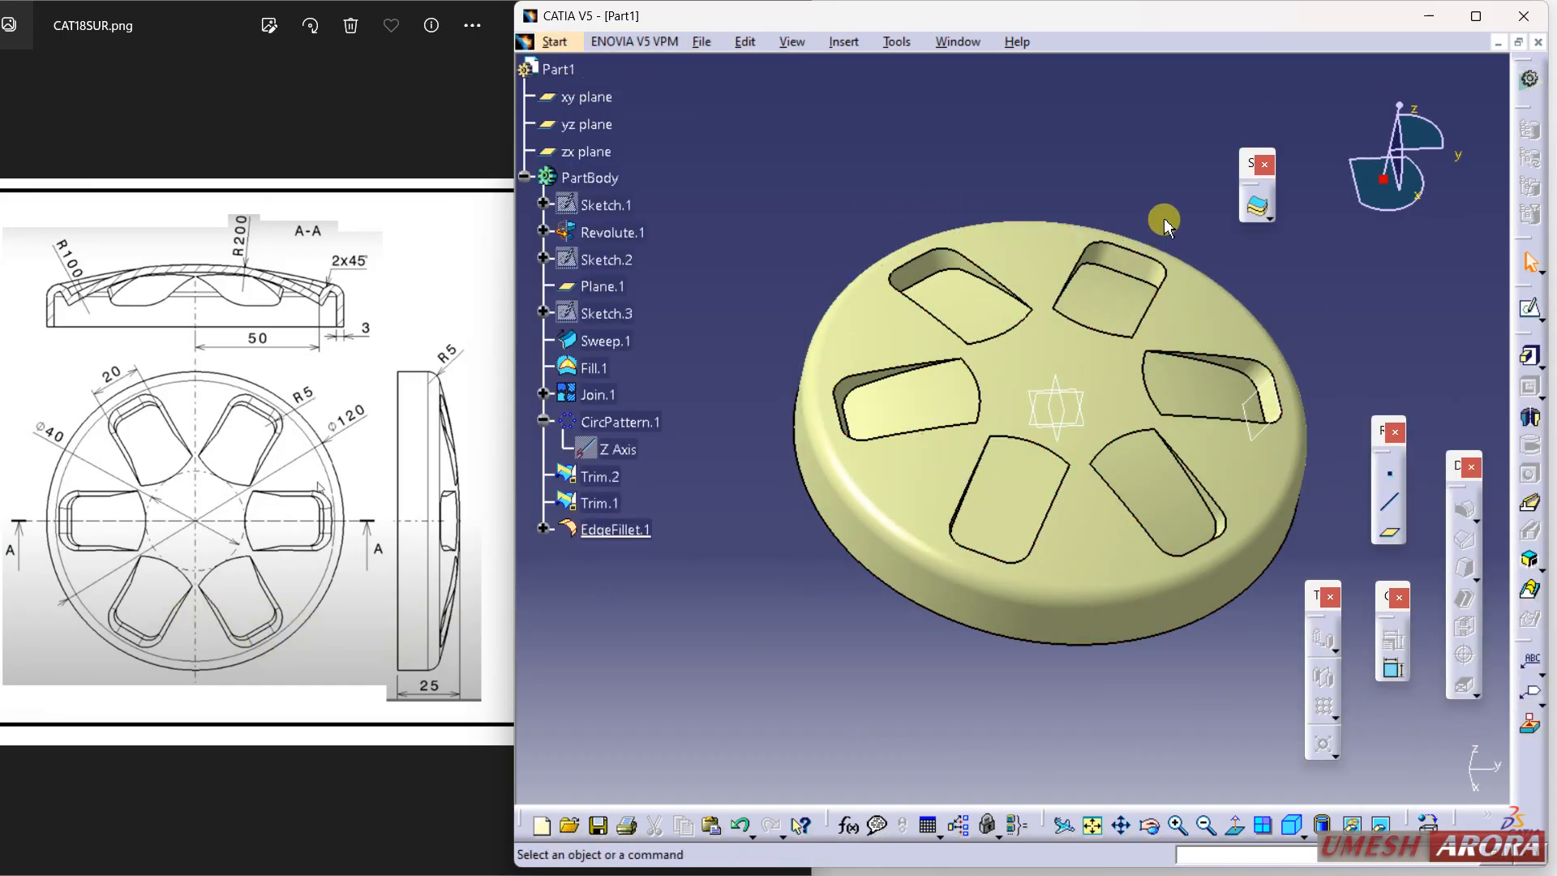
Thicken the filleted surface EdgeFillet.1 into a solid with Thick Surface and hide the source surface
click(1257, 207)
click(1139, 355)
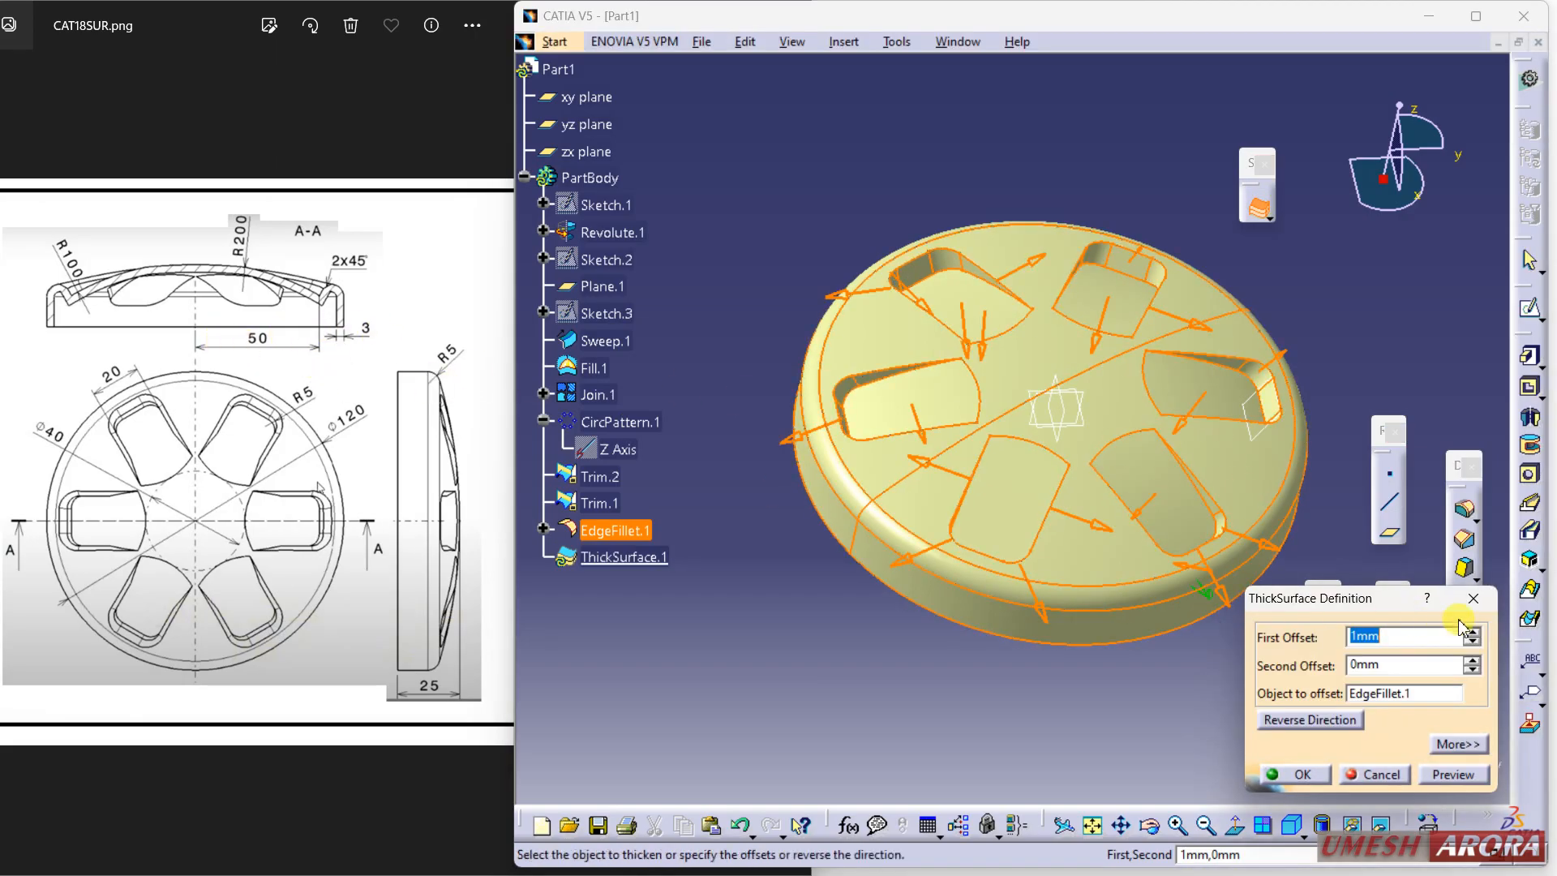
key(Return)
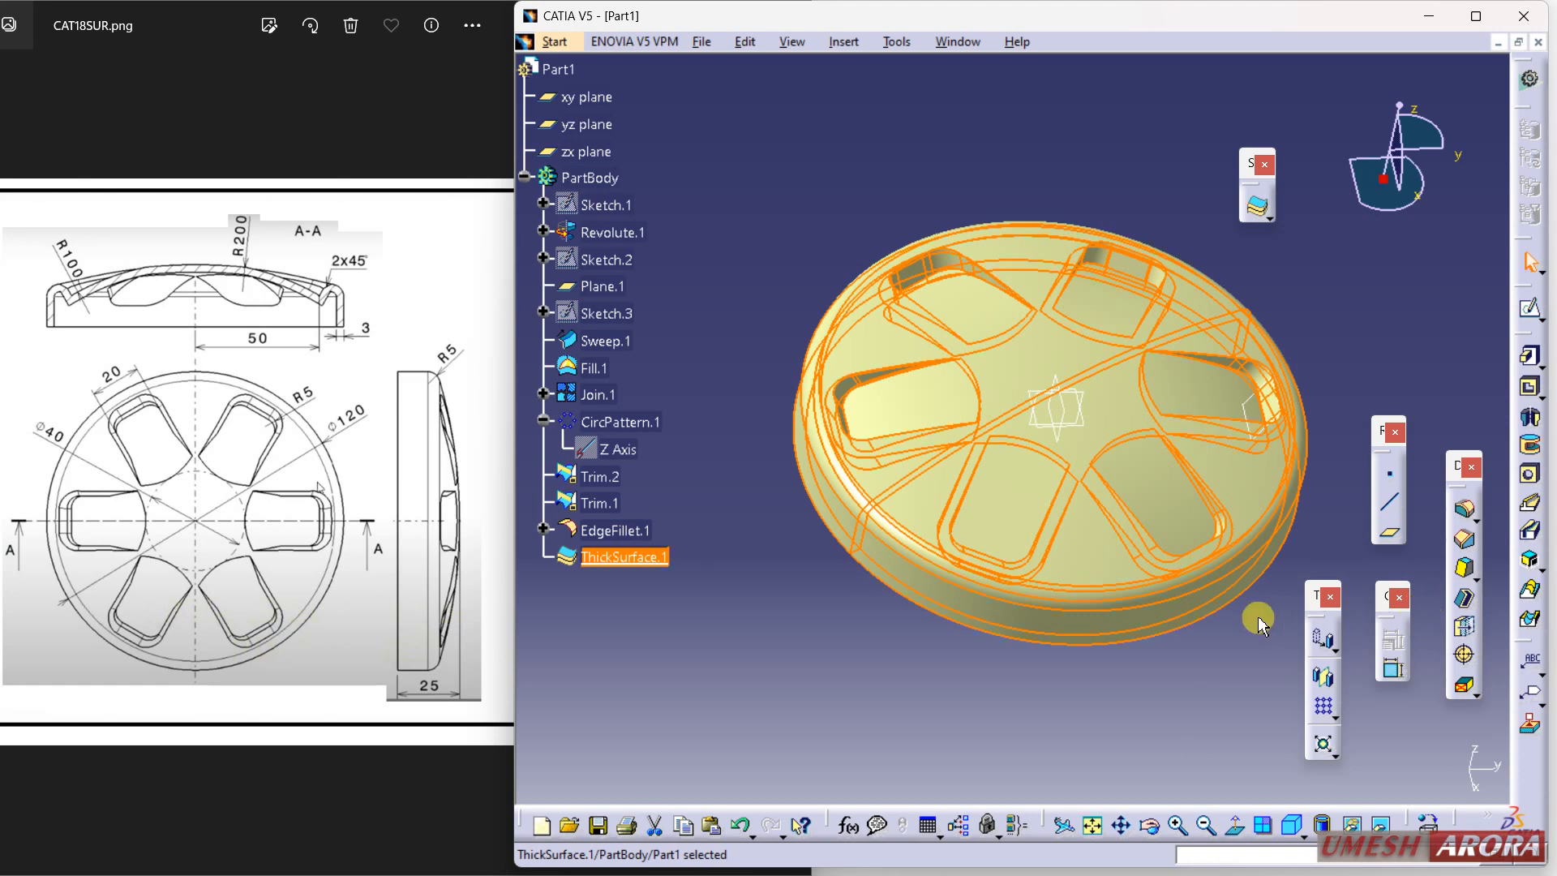
click(1220, 684)
middle_drag(1170, 688, 1050, 641)
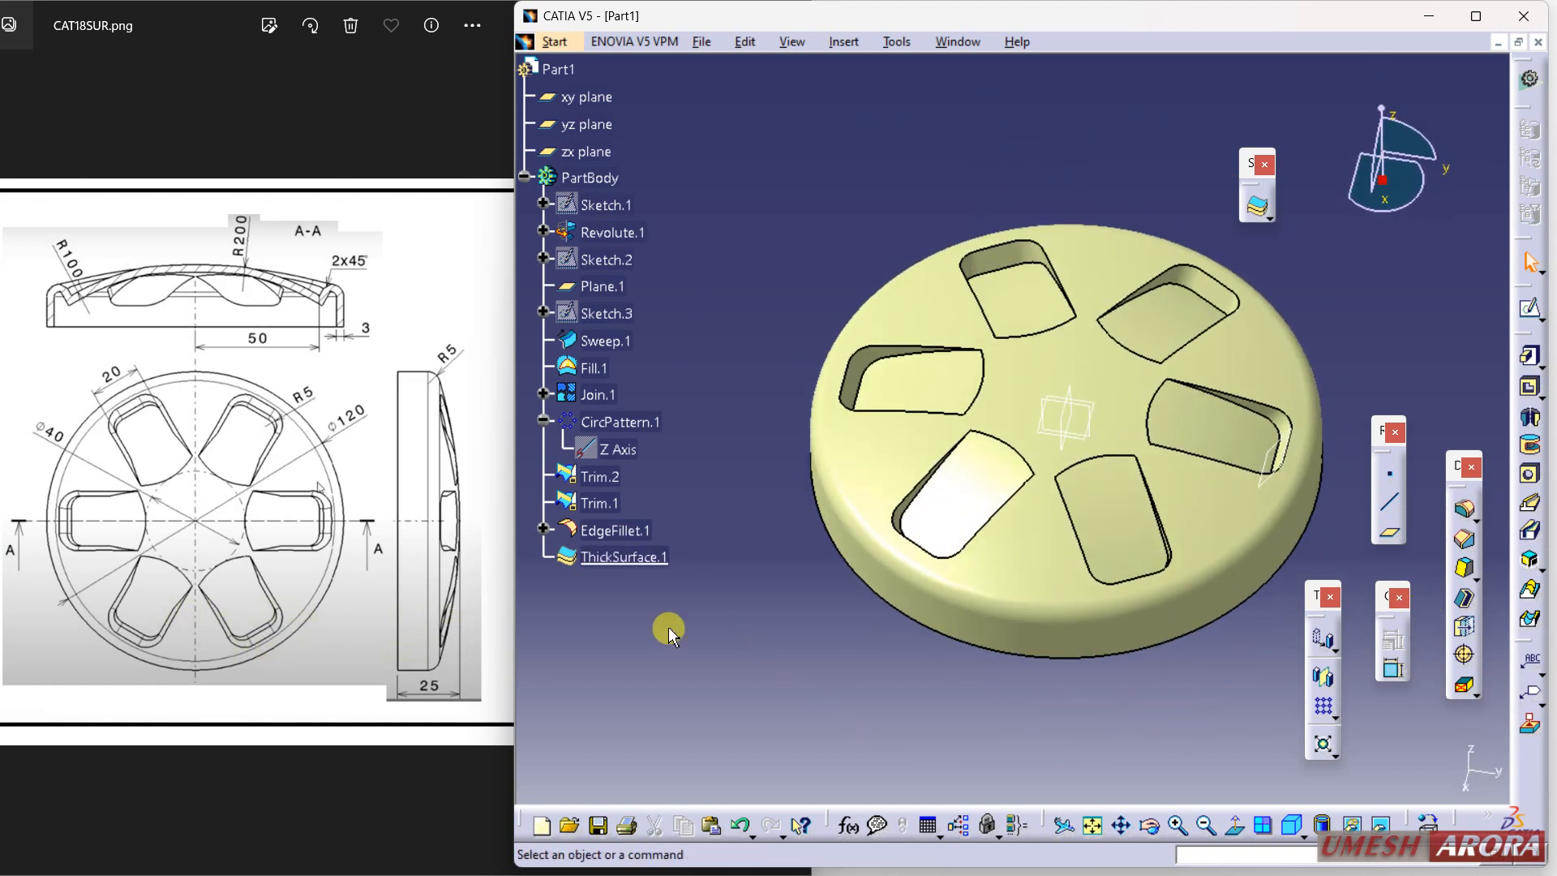
right_click(610, 531)
click(706, 172)
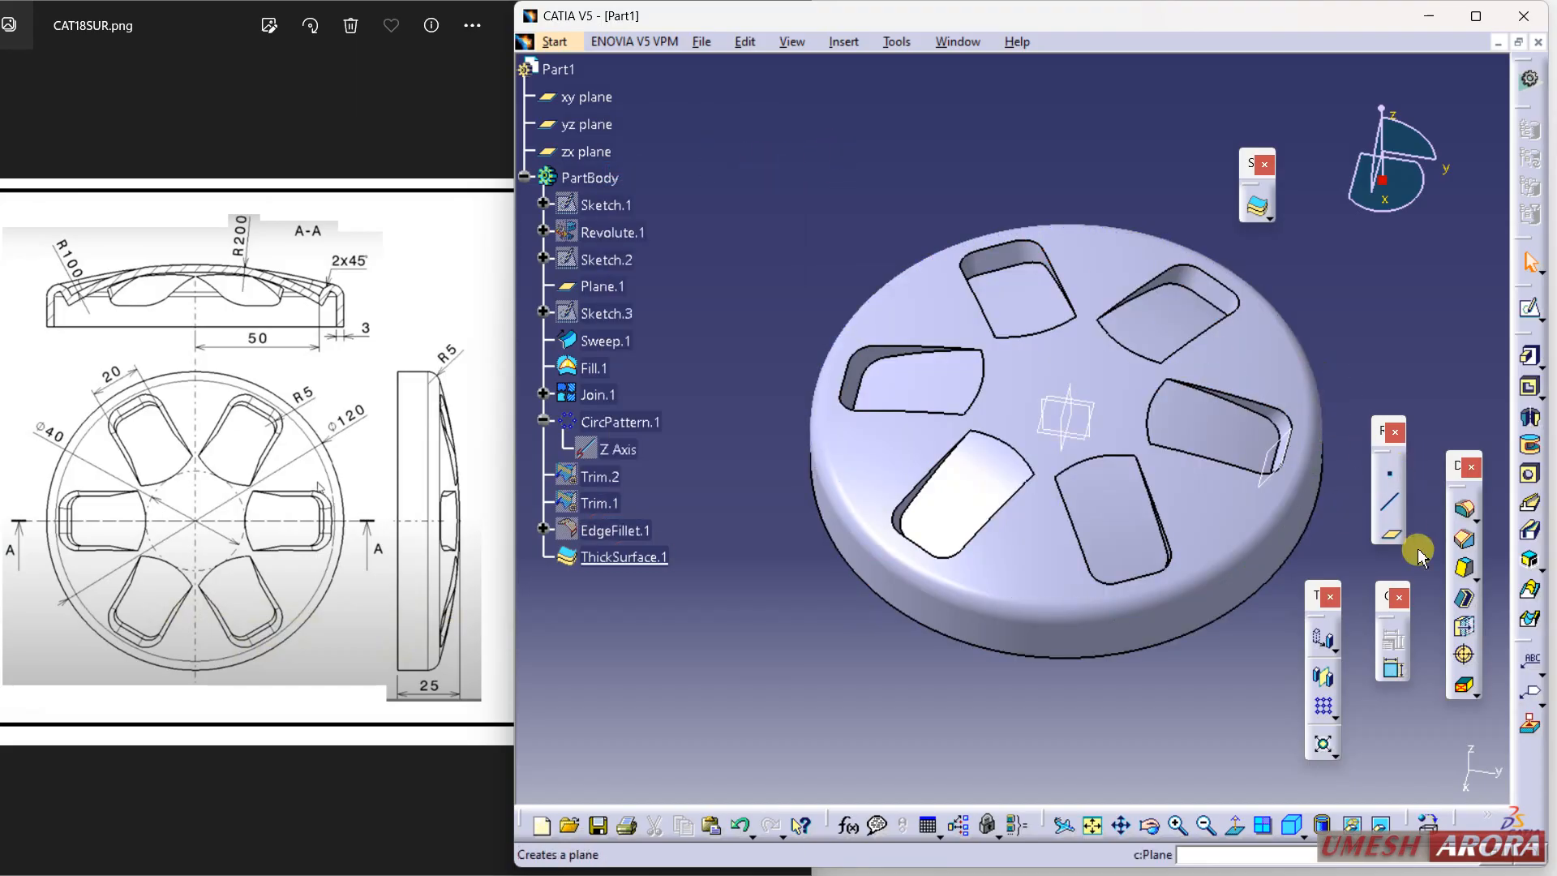
Chamfer the upper rim edges of all six recesses 2 mm at 45 degrees with tangency propagation
click(1469, 566)
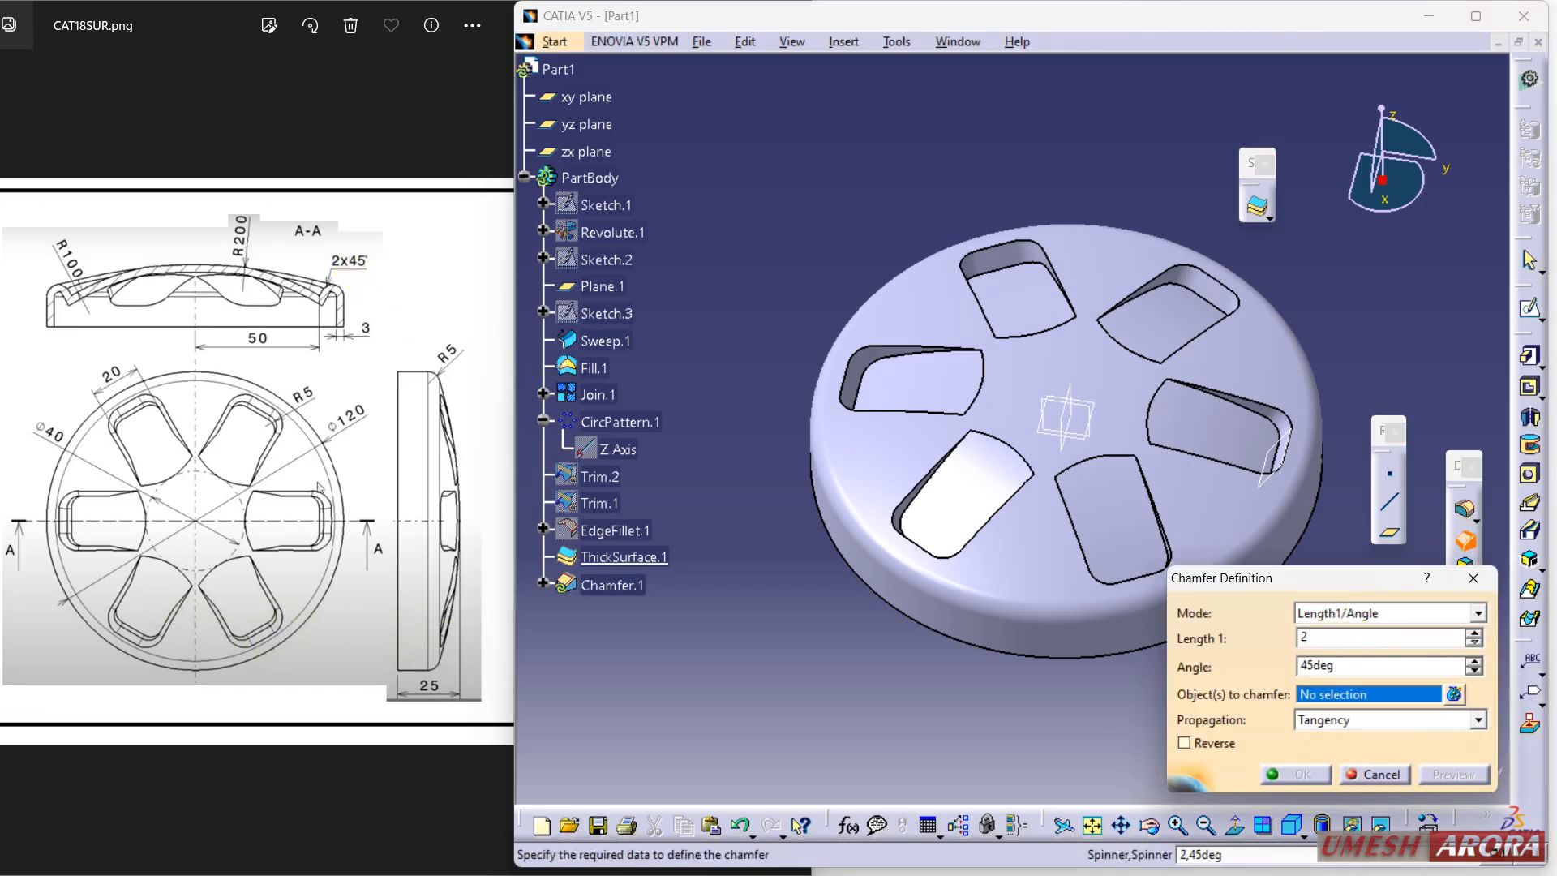
click(1010, 251)
click(897, 354)
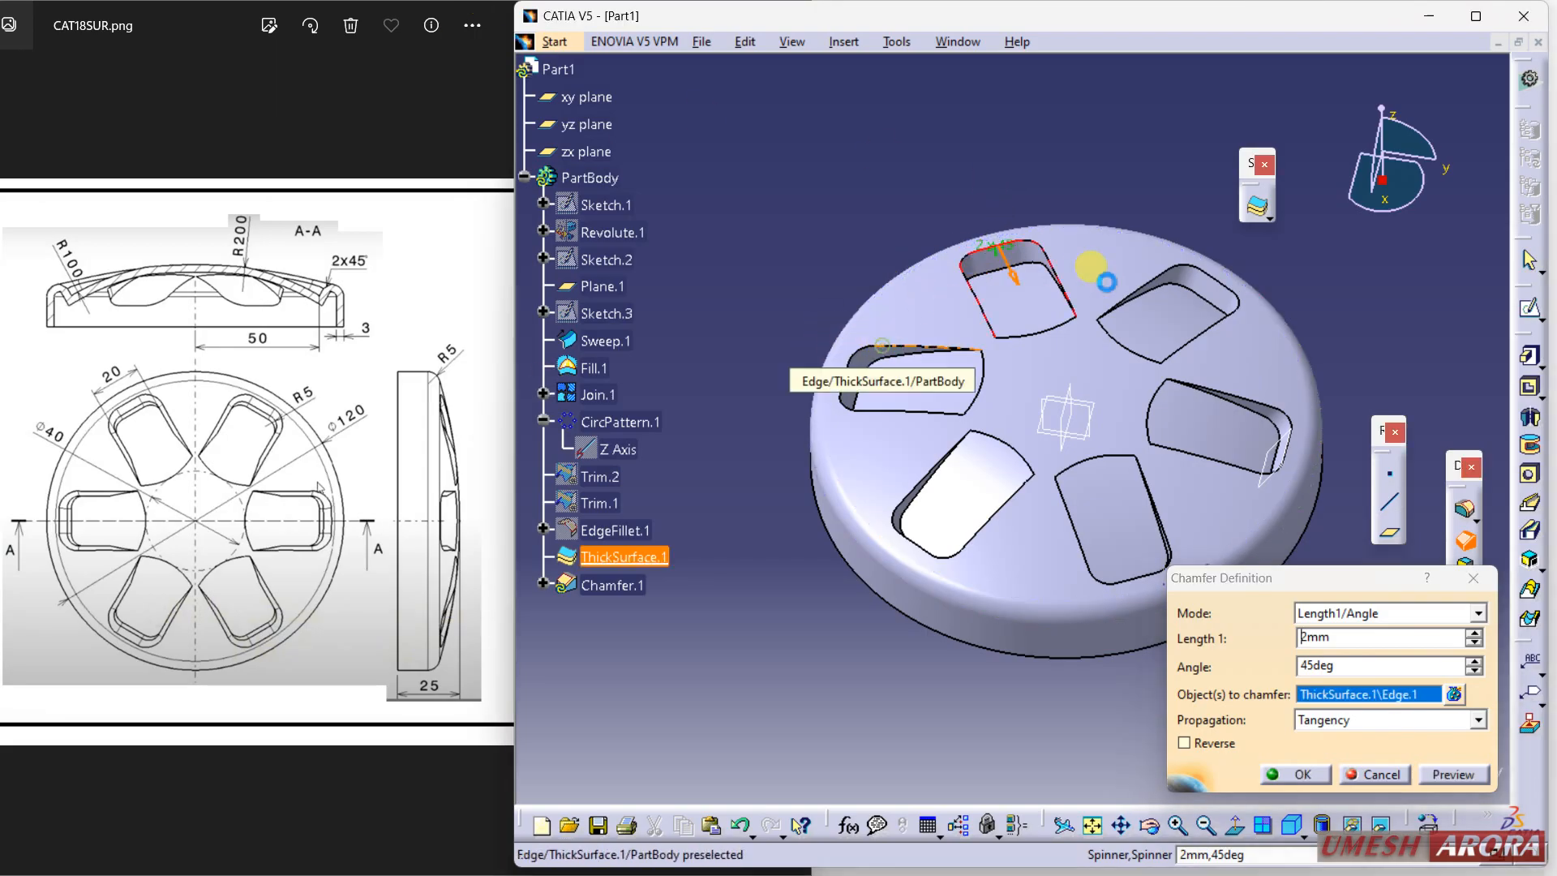
click(1217, 282)
click(1263, 404)
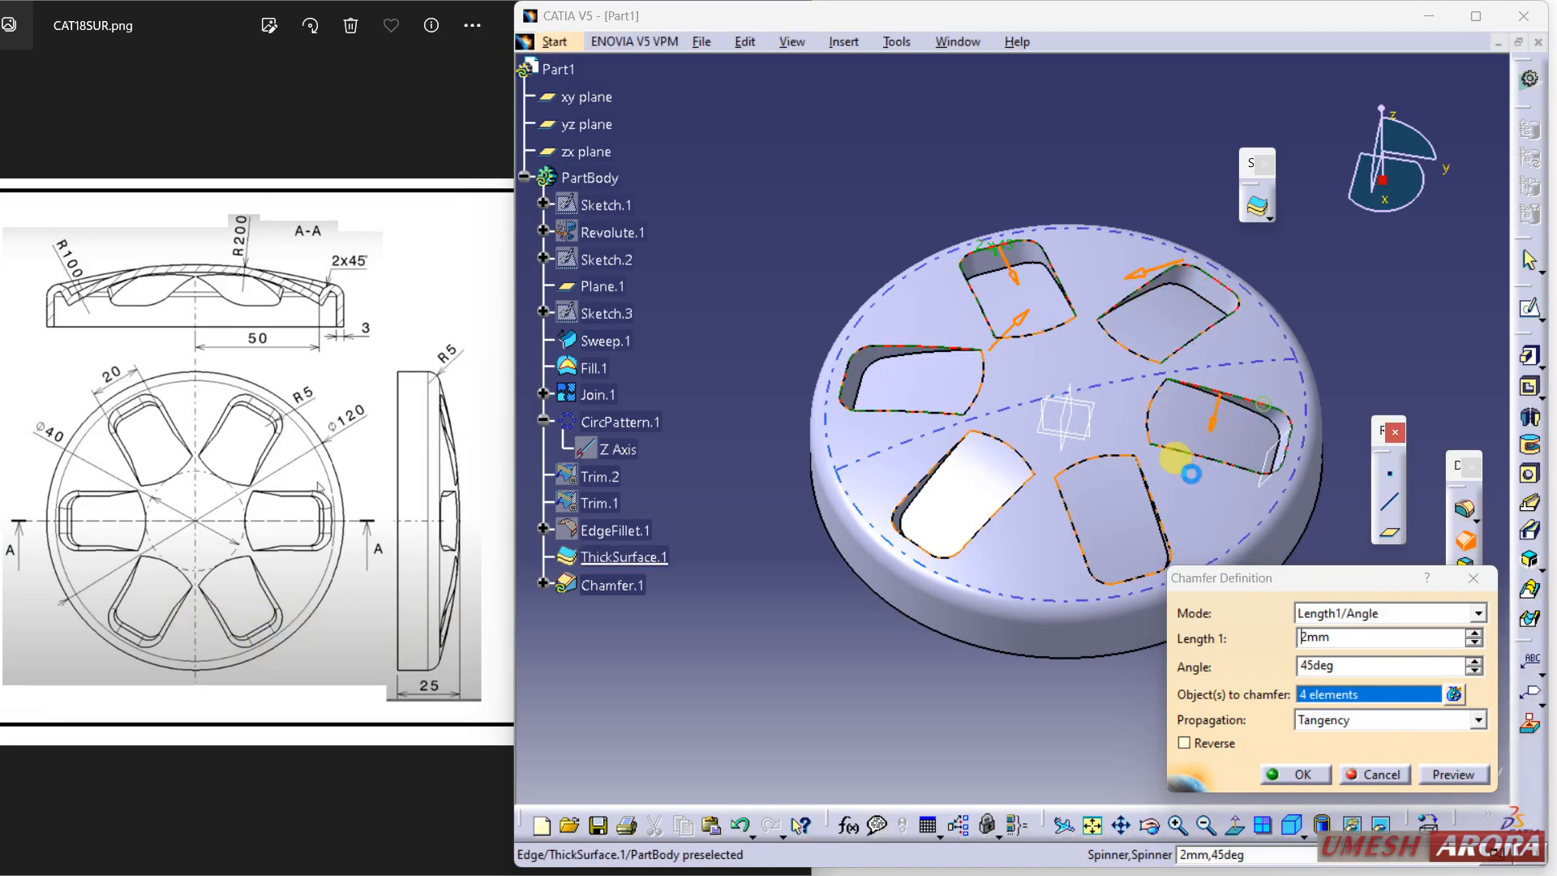
click(923, 500)
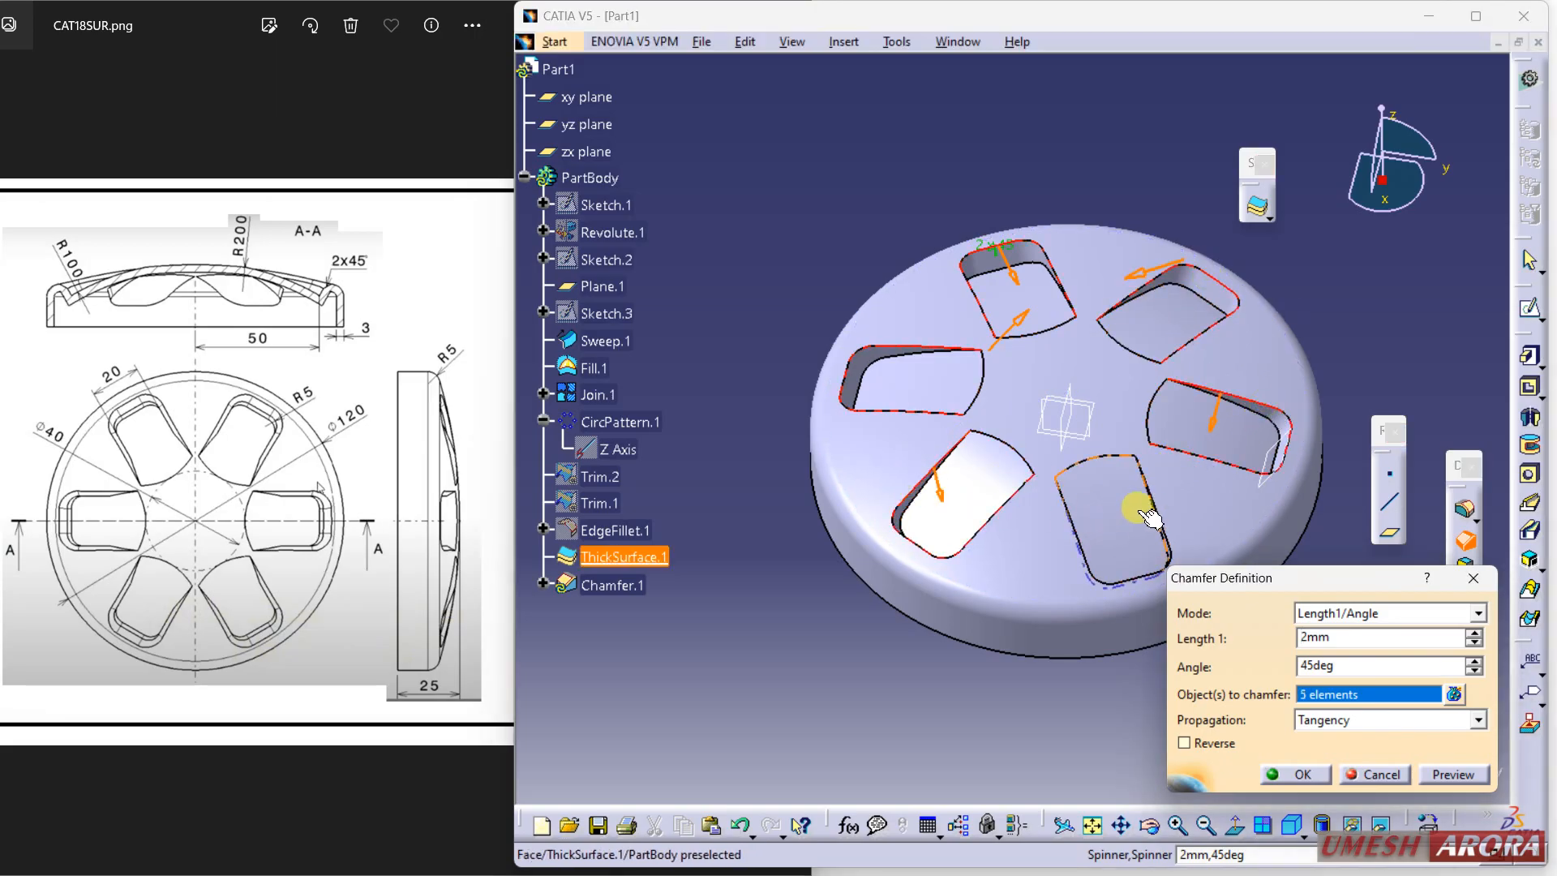
click(1166, 525)
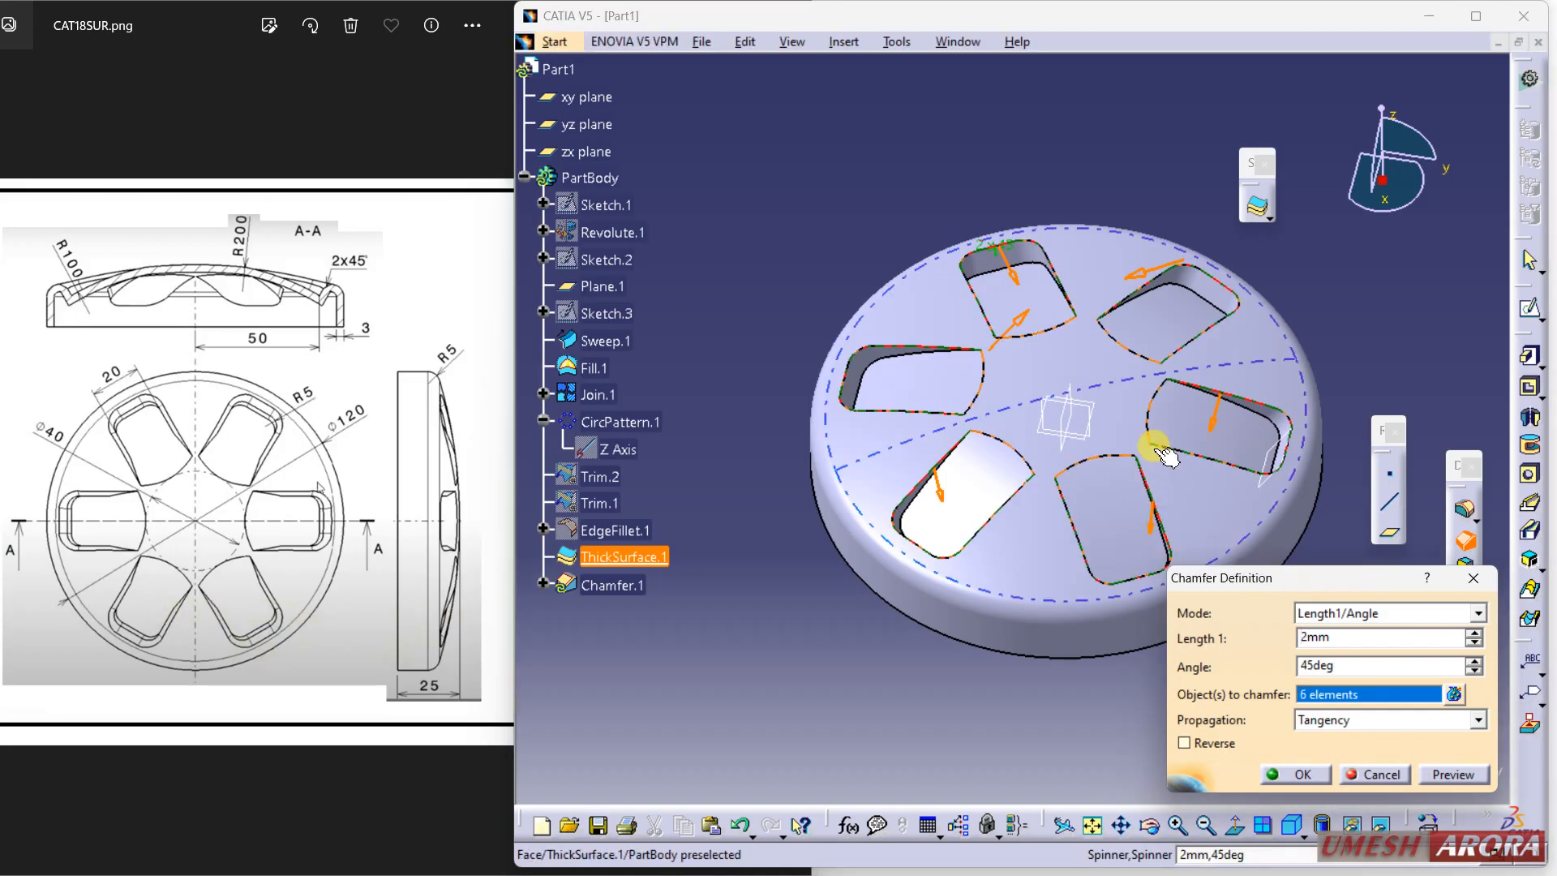
click(1290, 776)
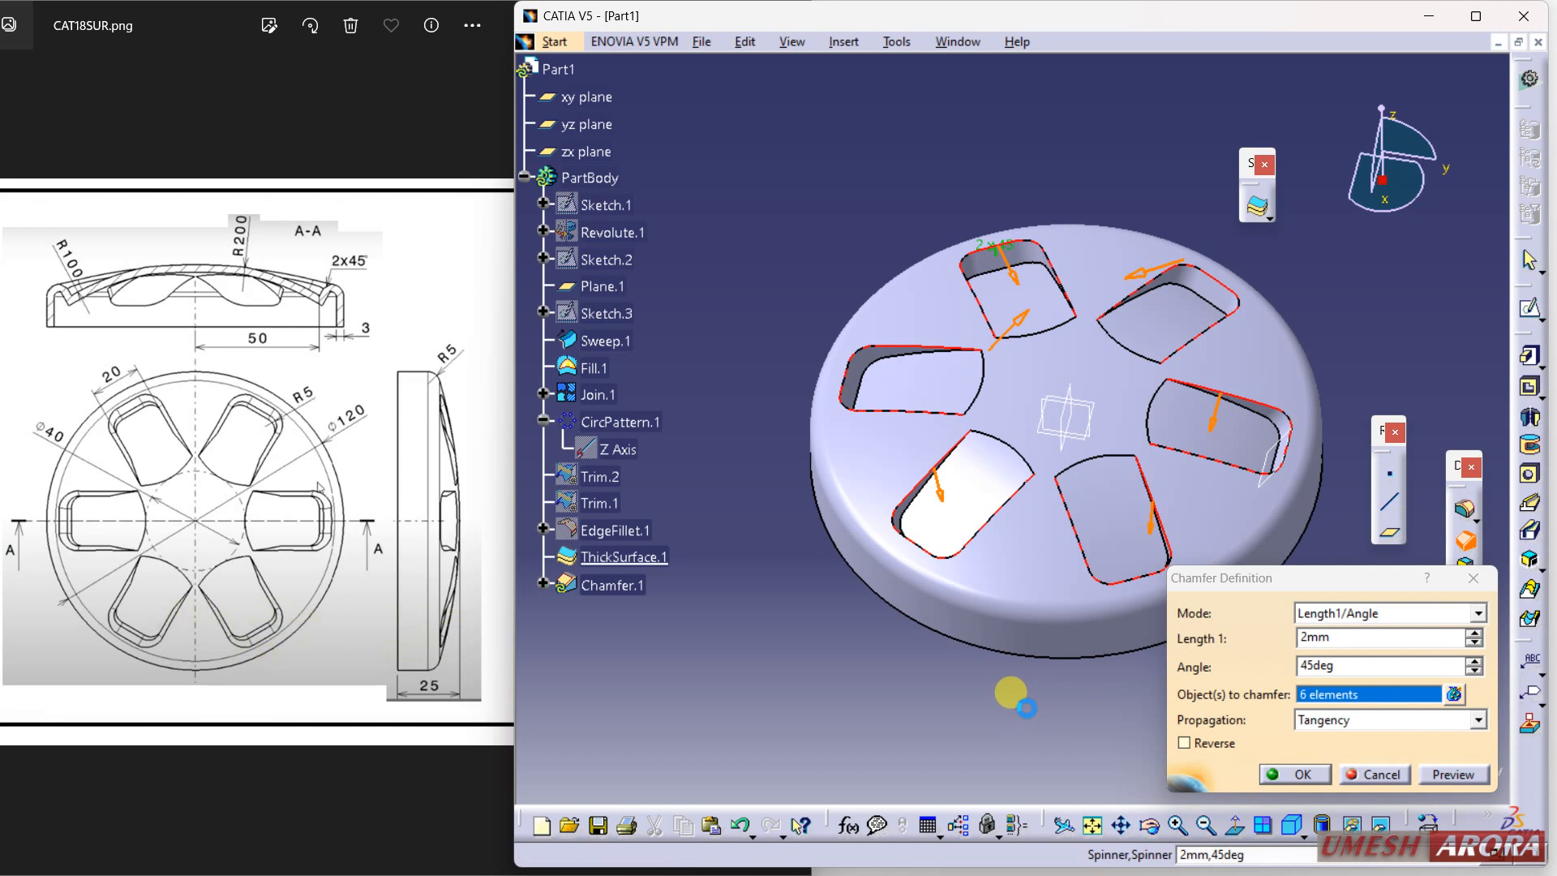
middle_drag(1001, 702, 1034, 602)
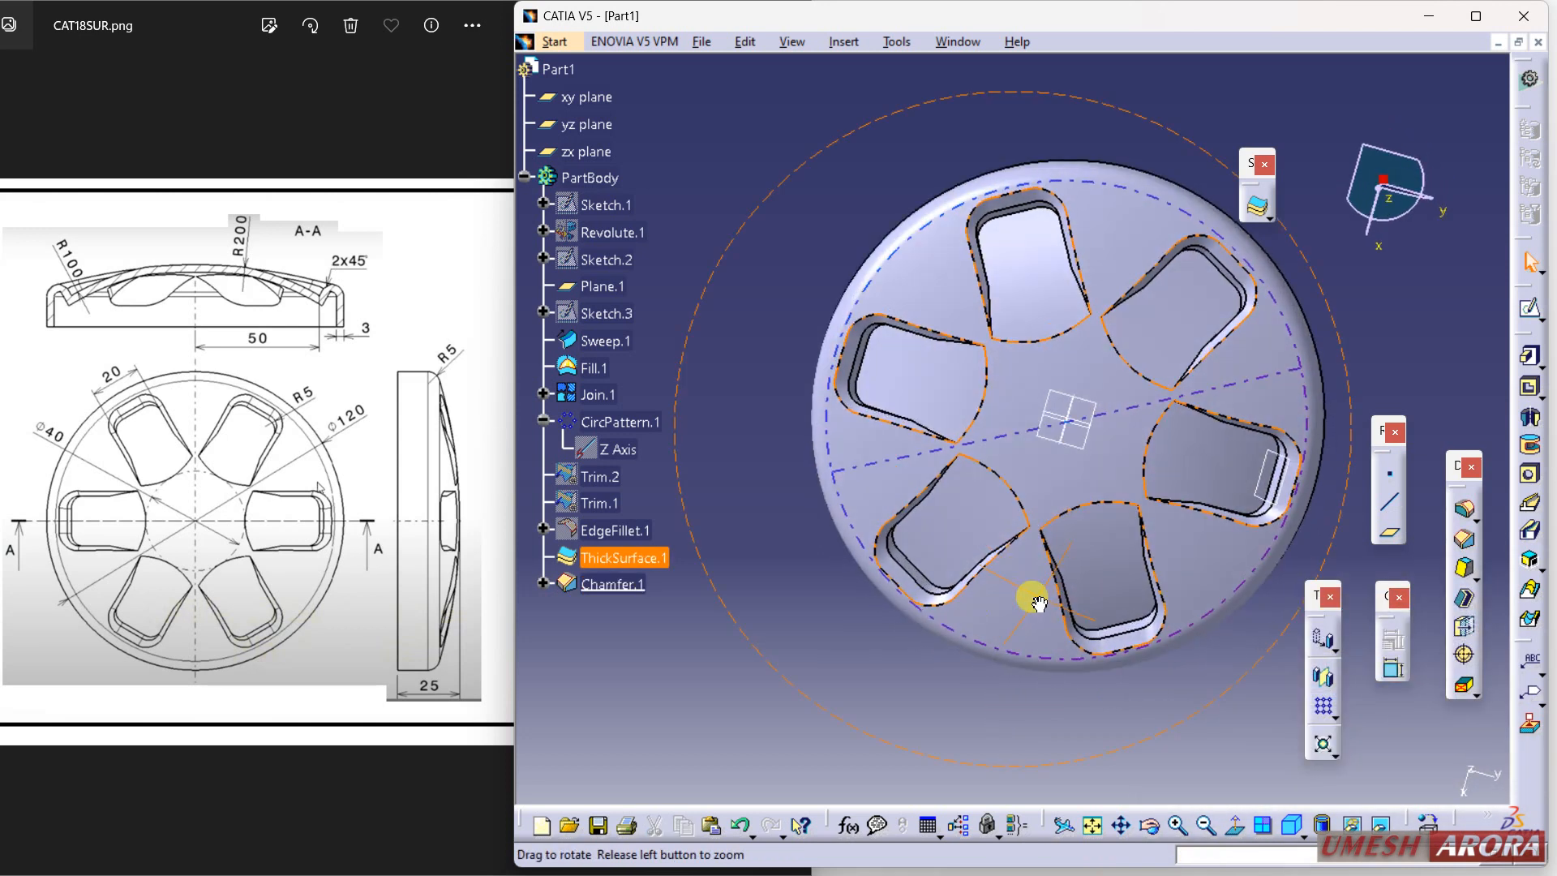
middle_drag(966, 673, 1171, 562)
Hide Plane.1 and all the remaining reference planes
click(1282, 406)
right_click(1278, 398)
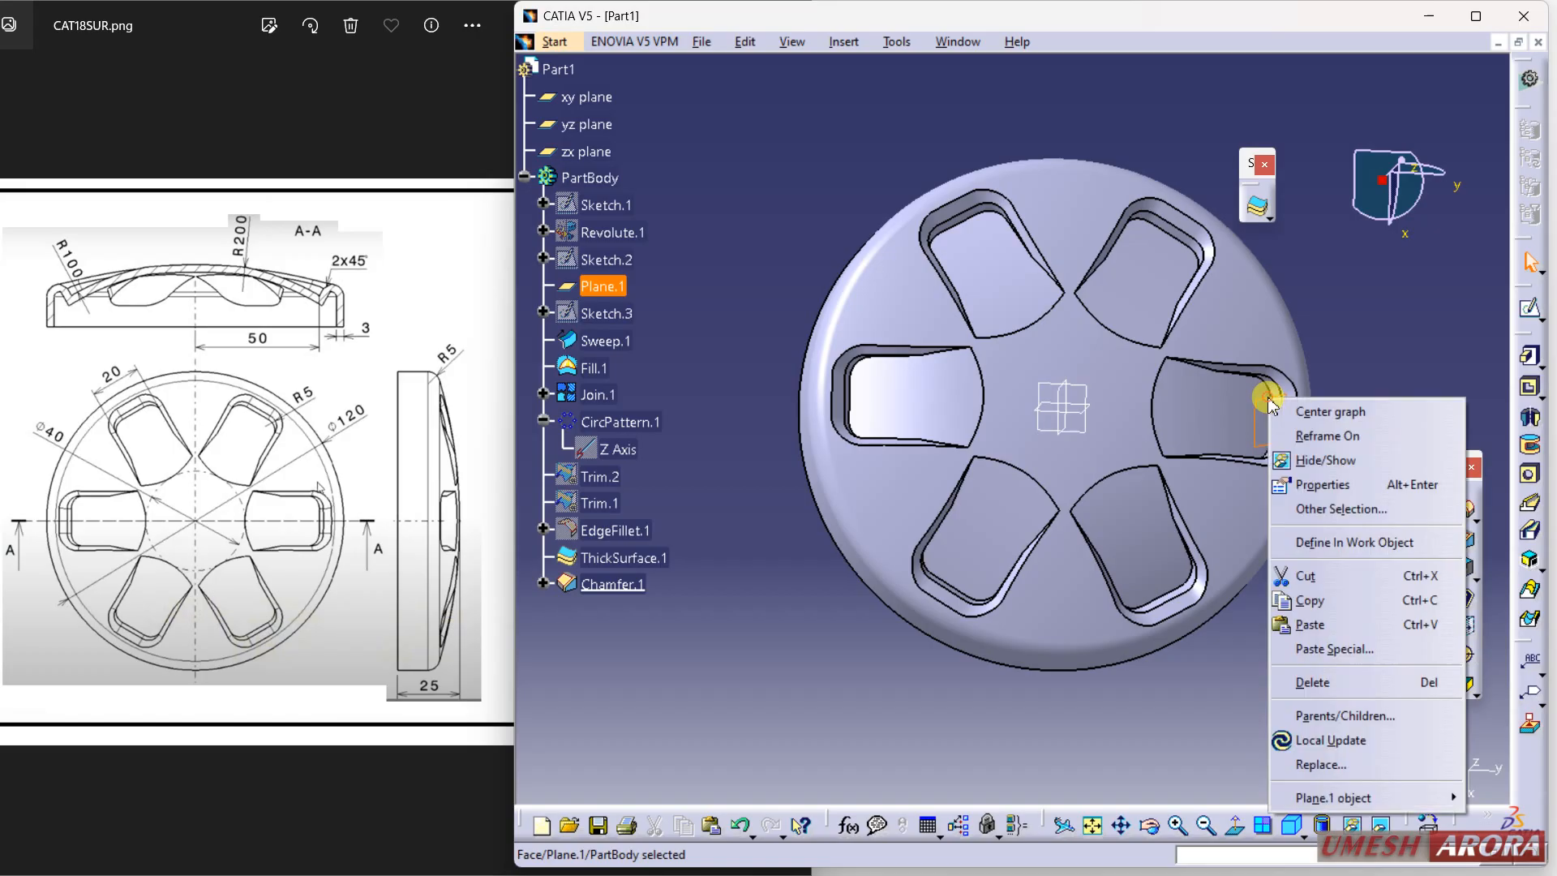
click(1304, 463)
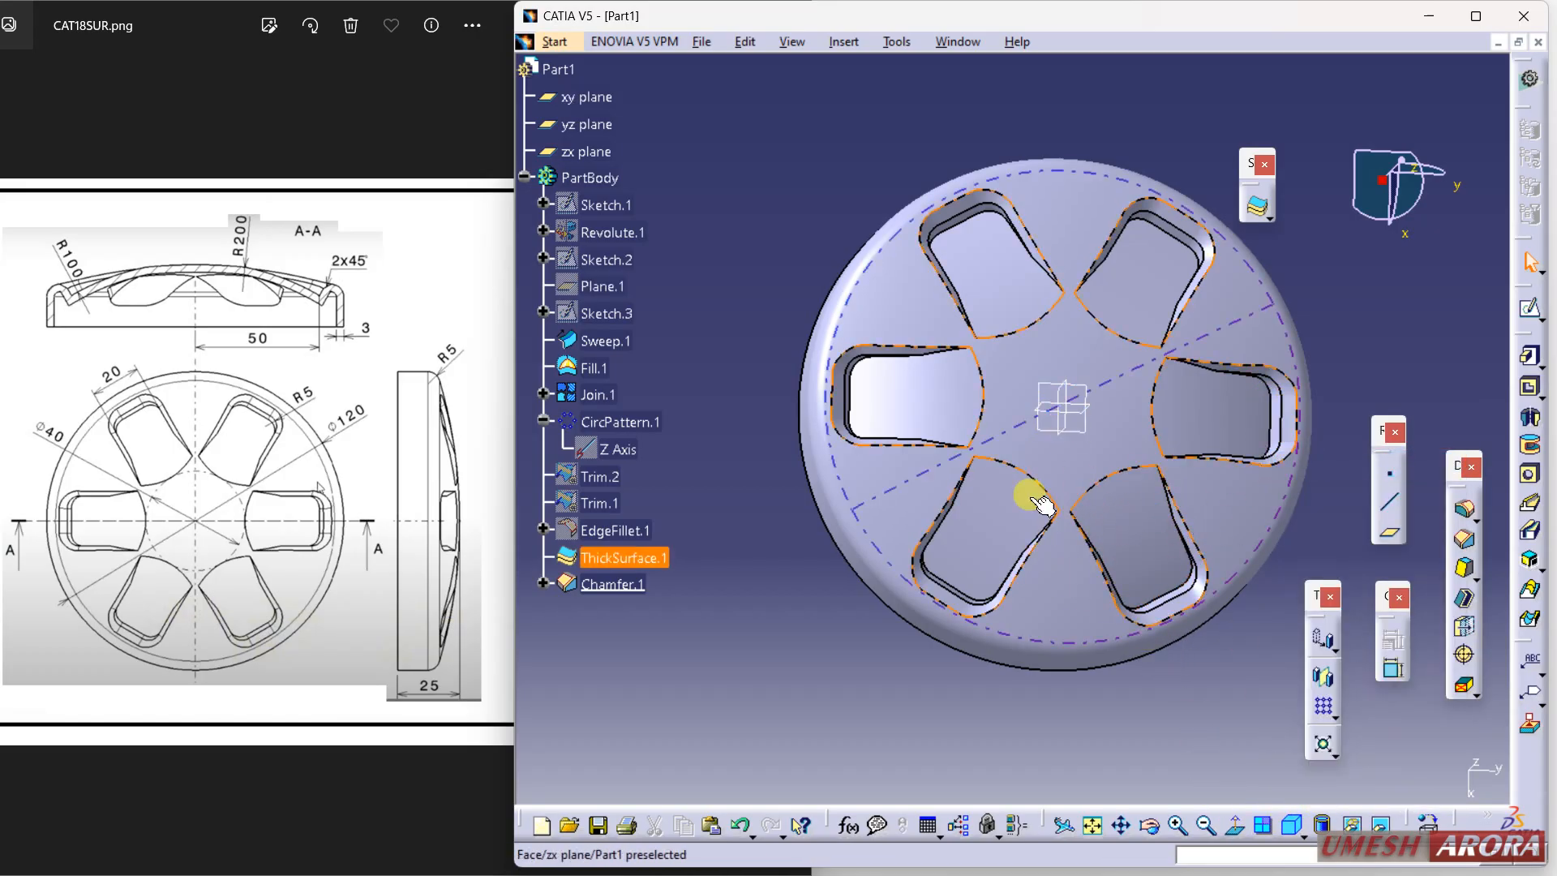
click(897, 42)
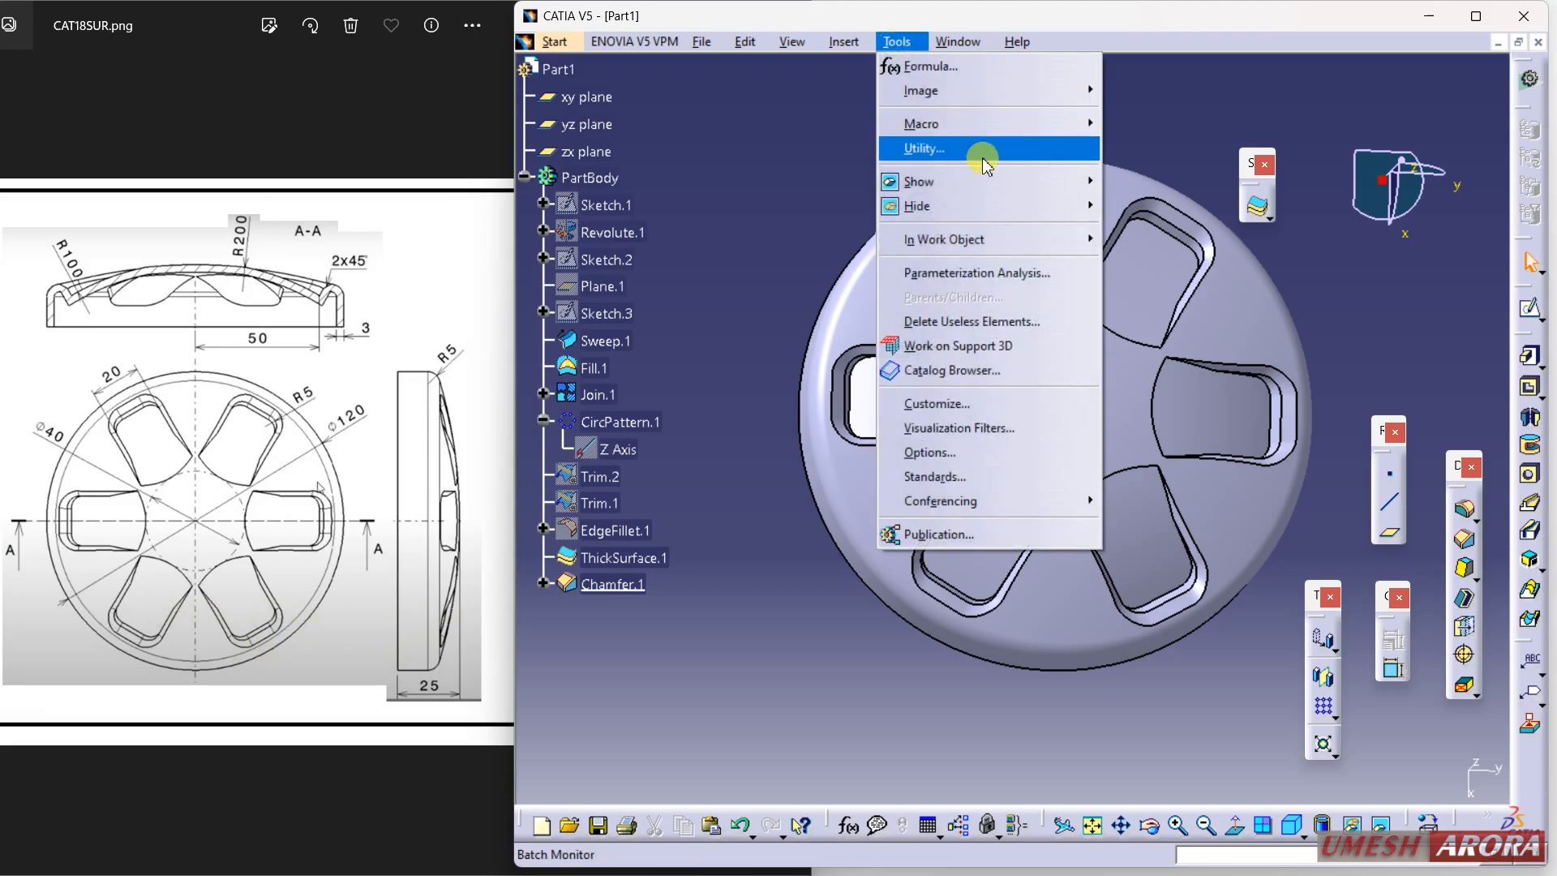
mouse_move(1040, 206)
click(1206, 327)
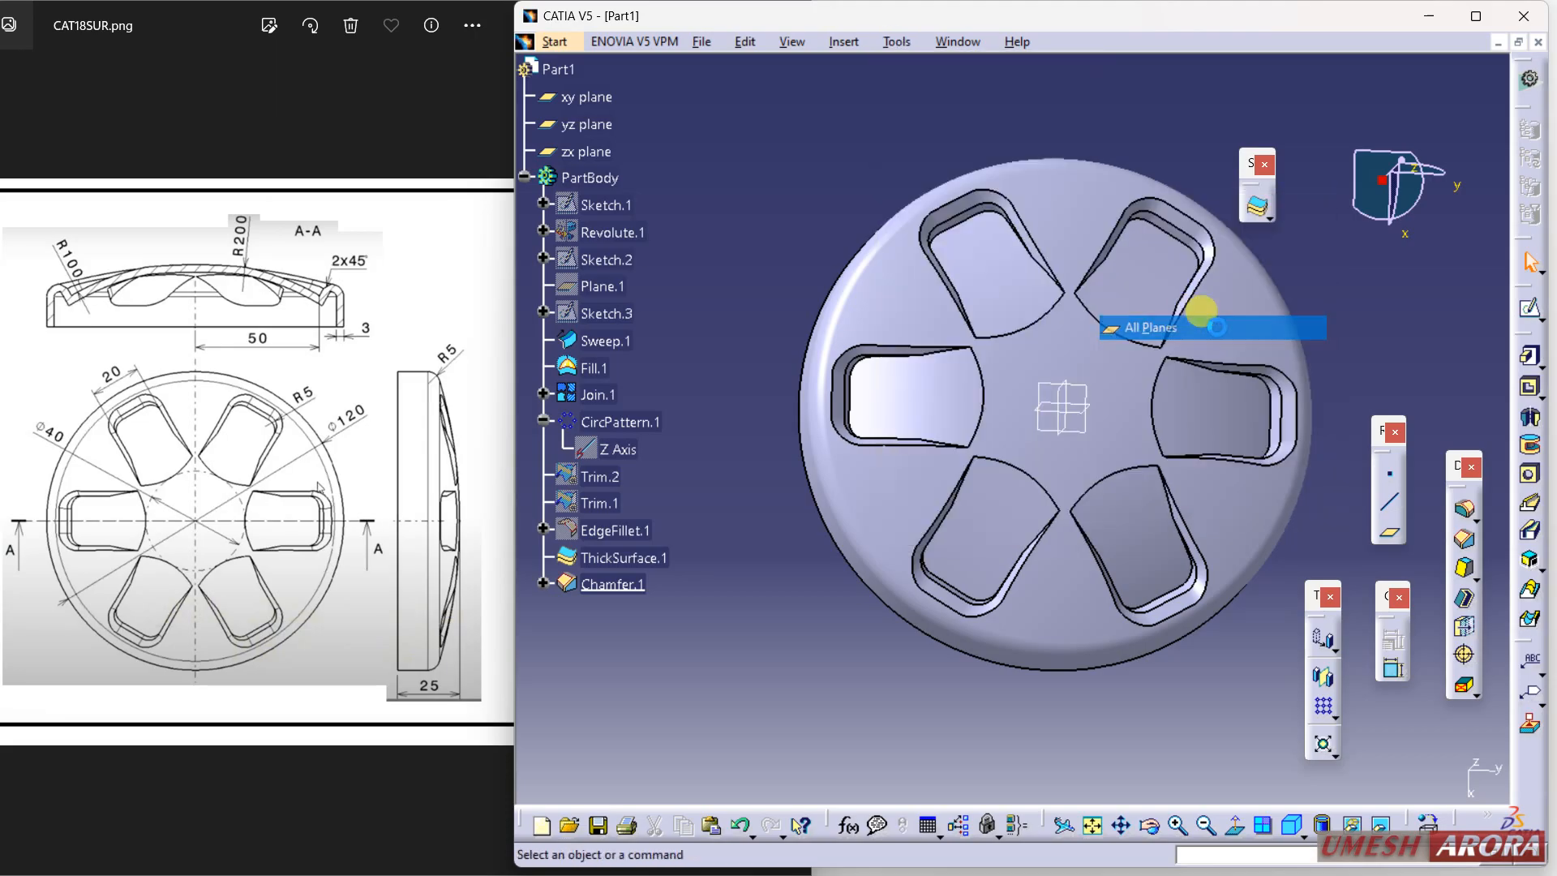
Set the standard isometric view and maximize the CATIA window
click(1291, 823)
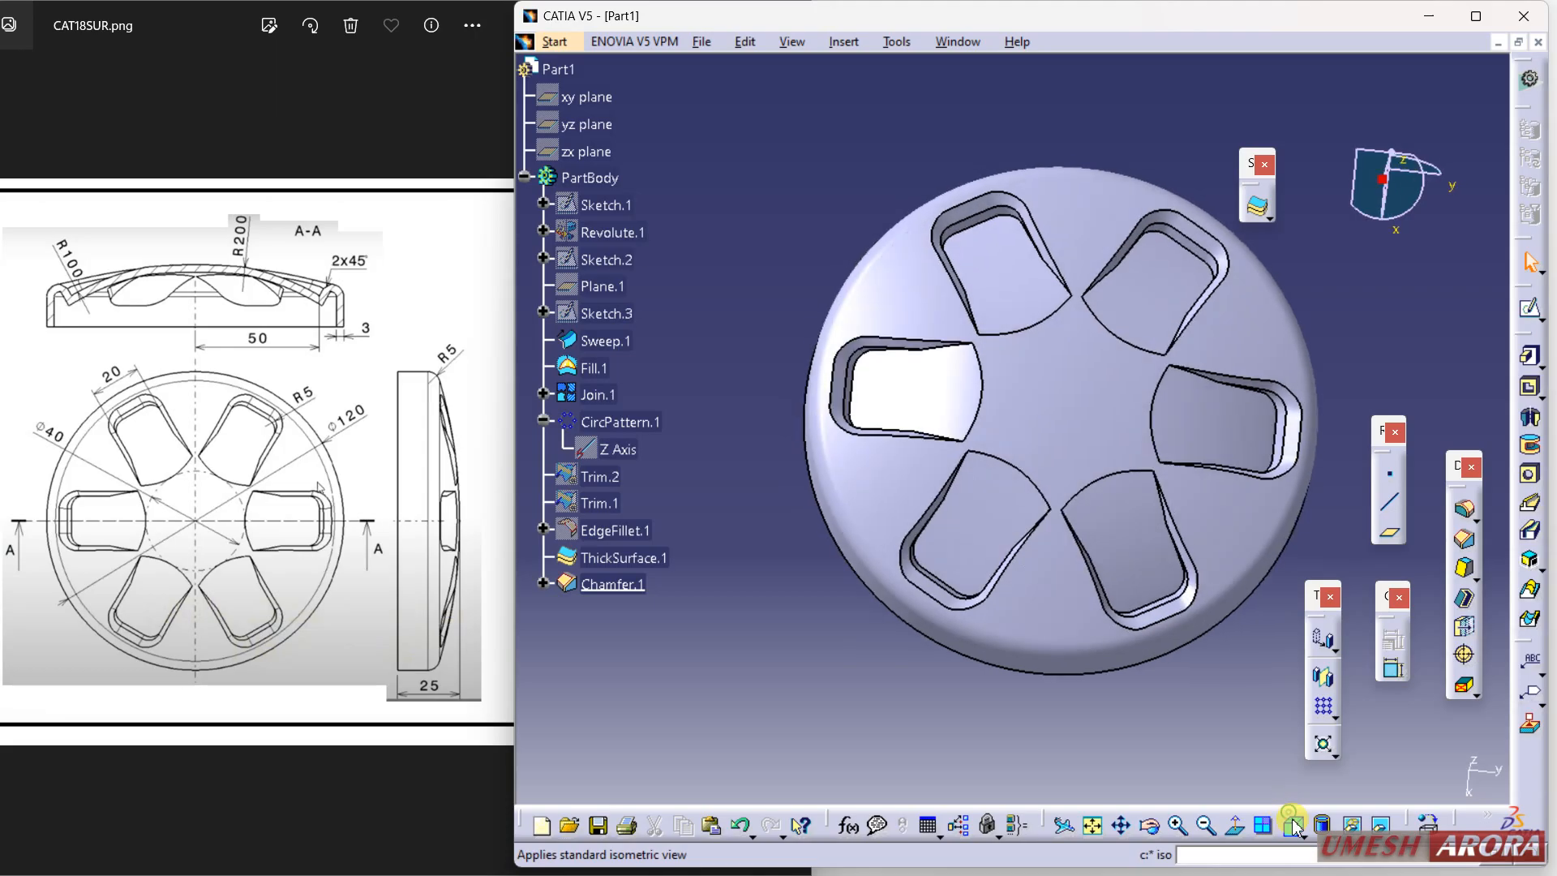
middle_drag(1055, 490, 1033, 472)
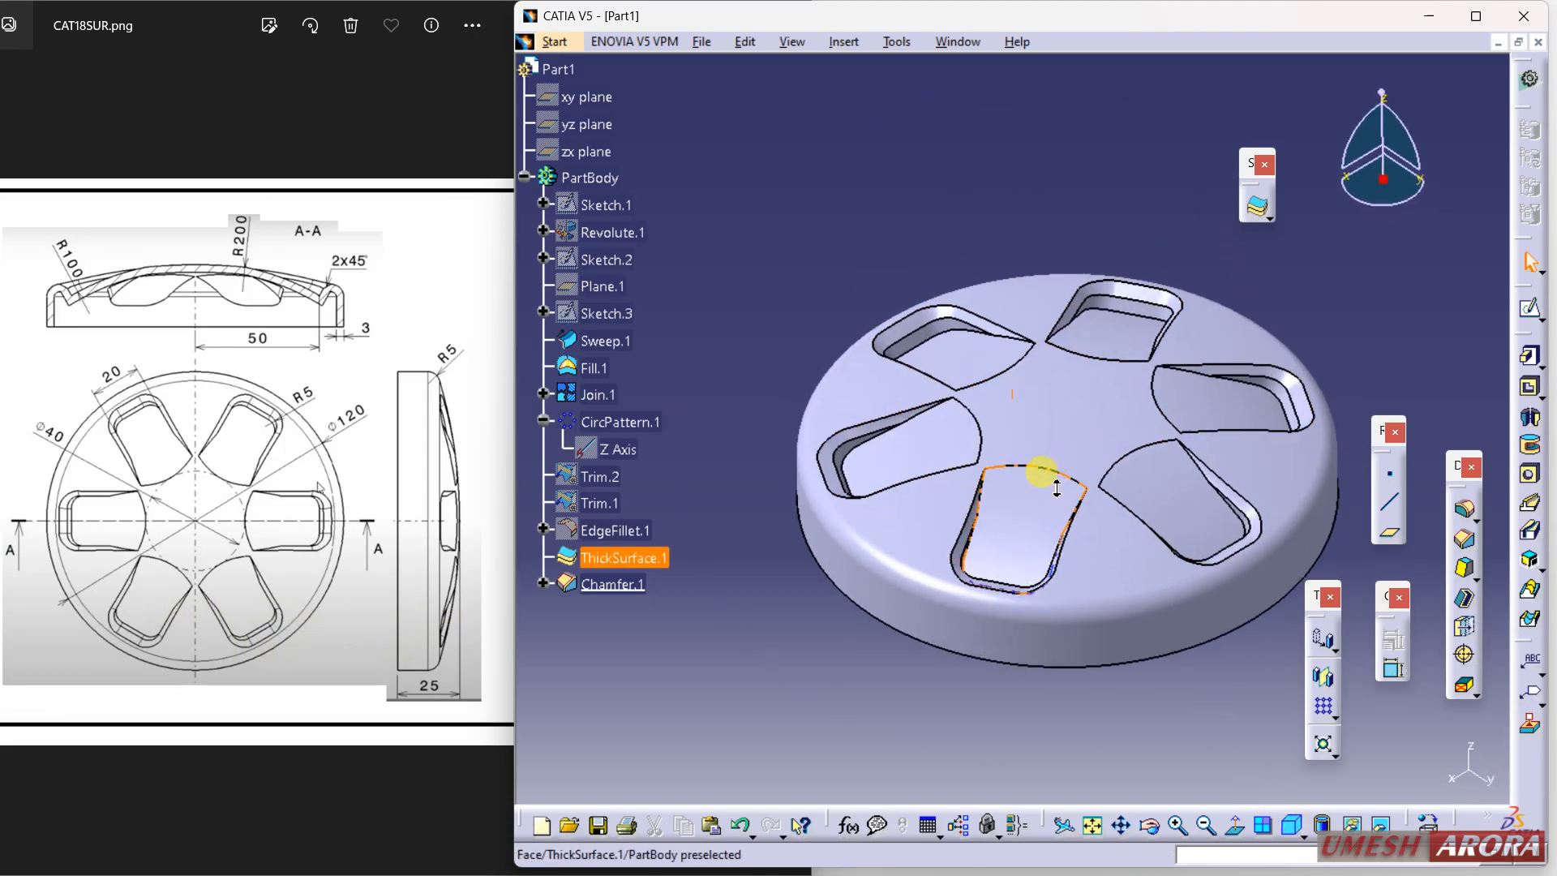
click(1476, 20)
middle_drag(790, 156, 726, 243)
Change the PartBody's fill color to salmon red in its graphic properties
right_click(118, 180)
click(152, 245)
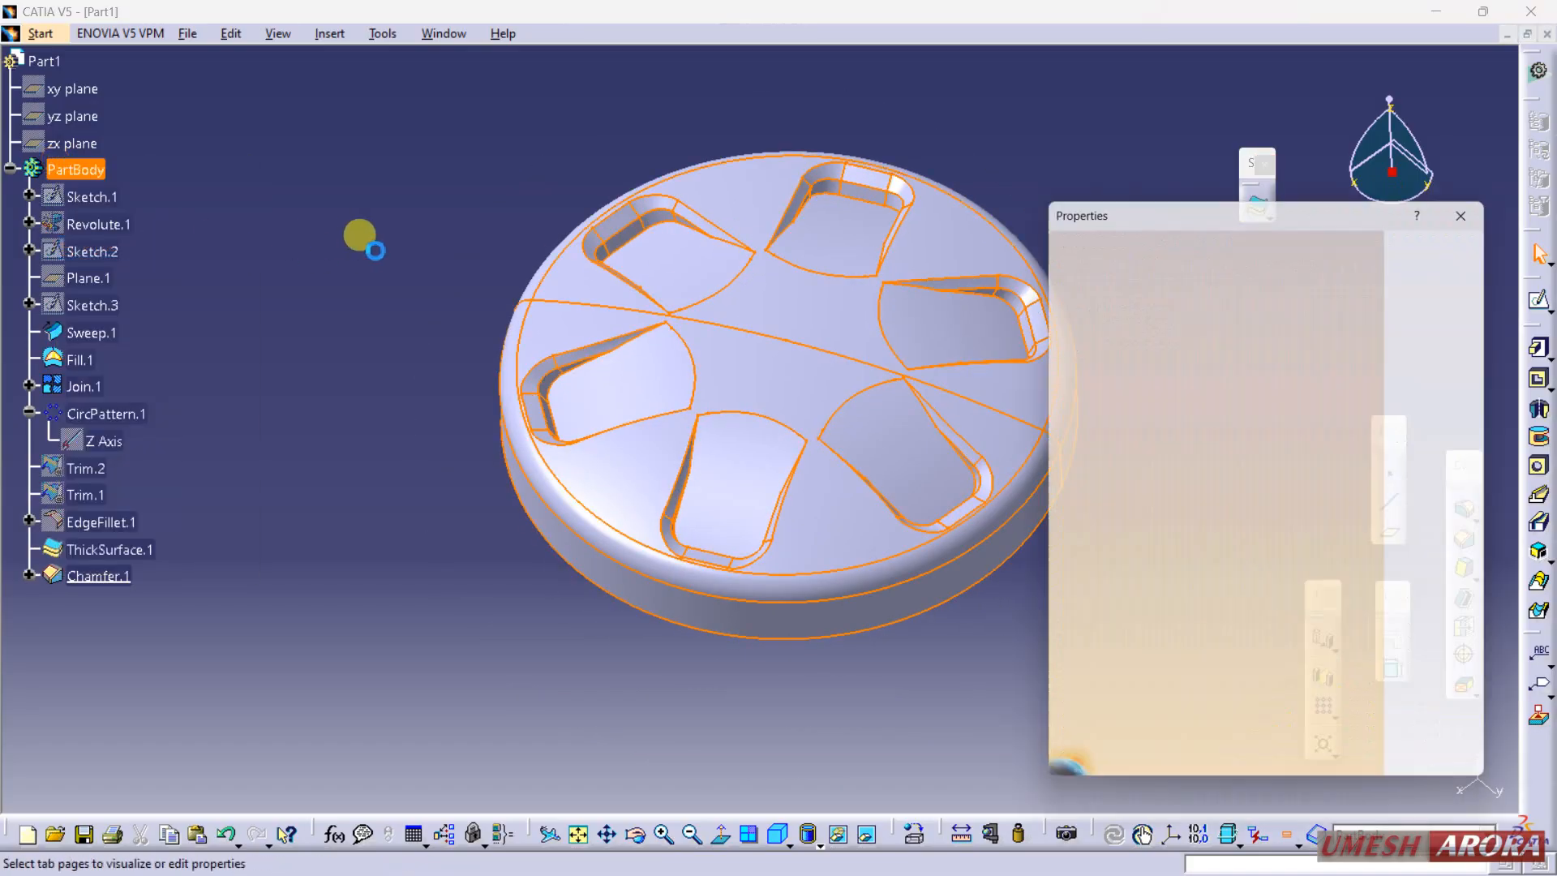
click(1266, 276)
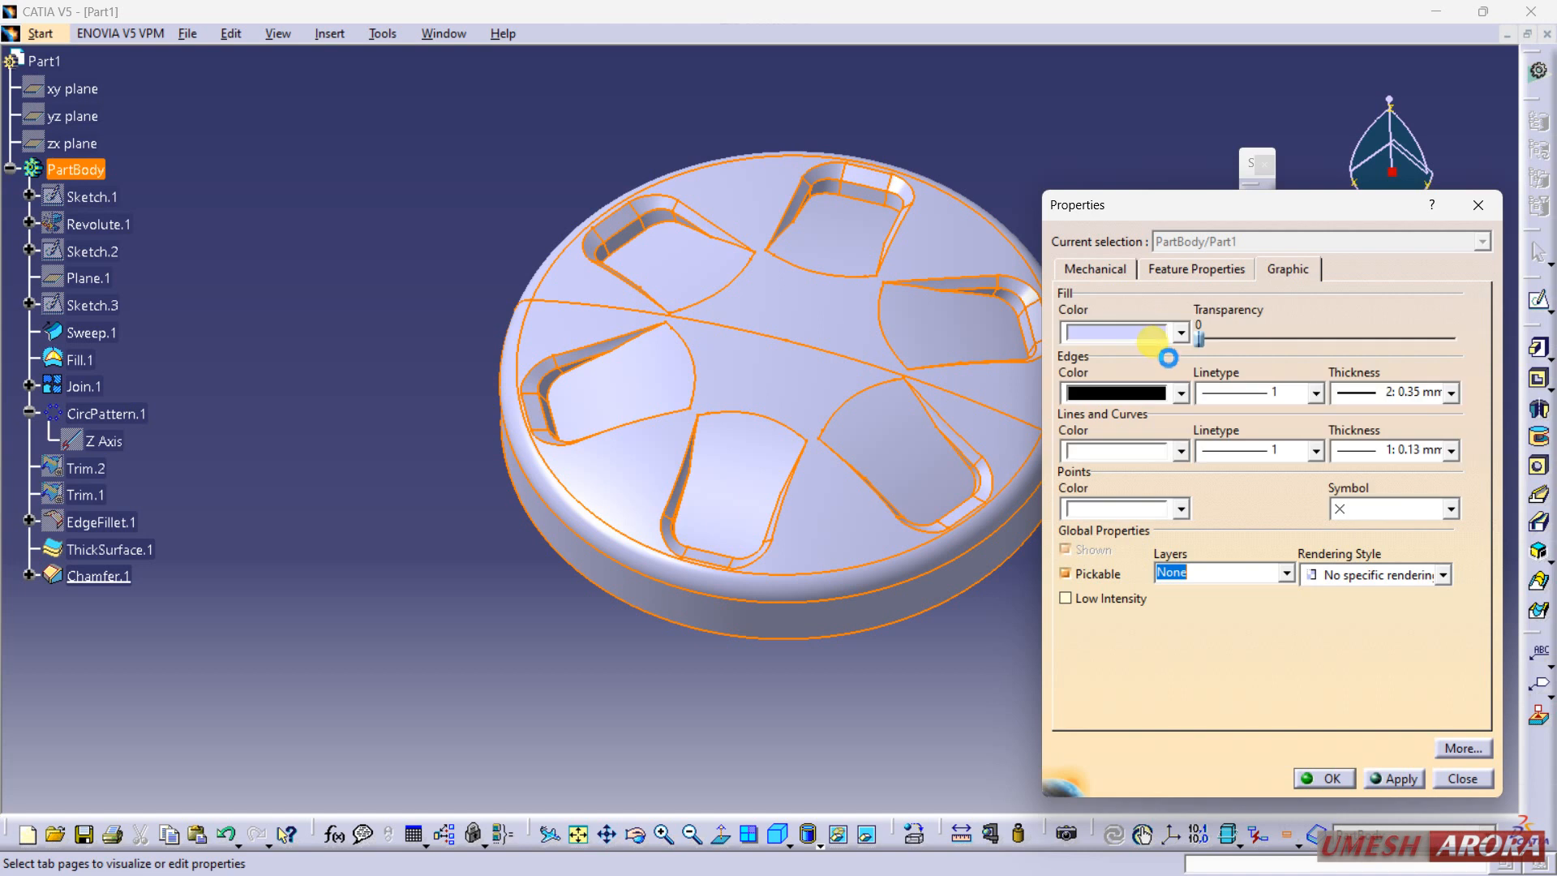
click(1154, 333)
click(1140, 452)
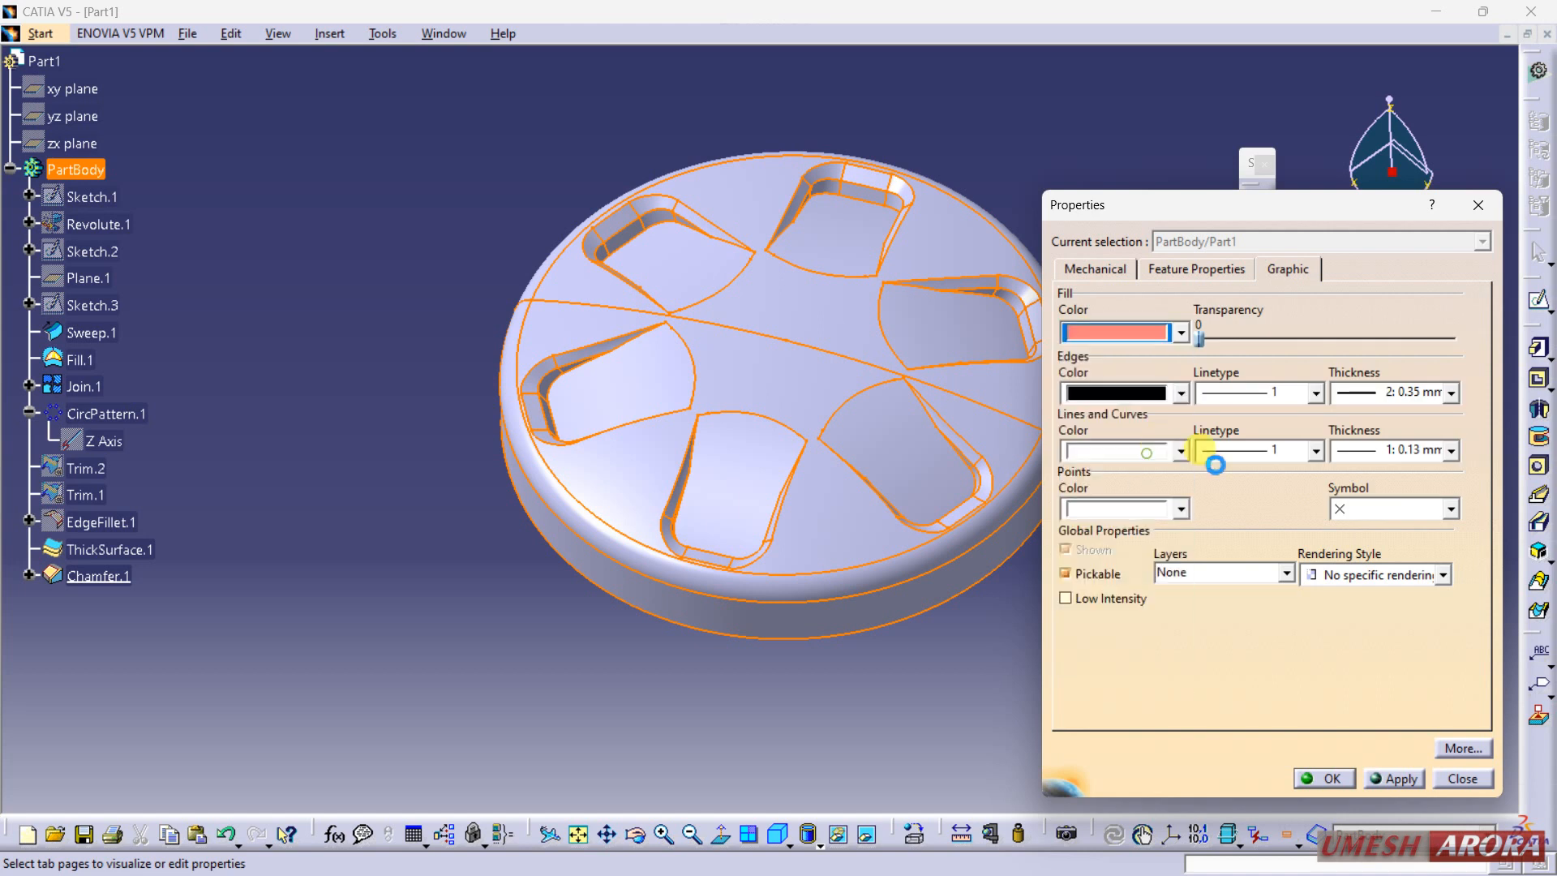
click(1394, 778)
click(1323, 779)
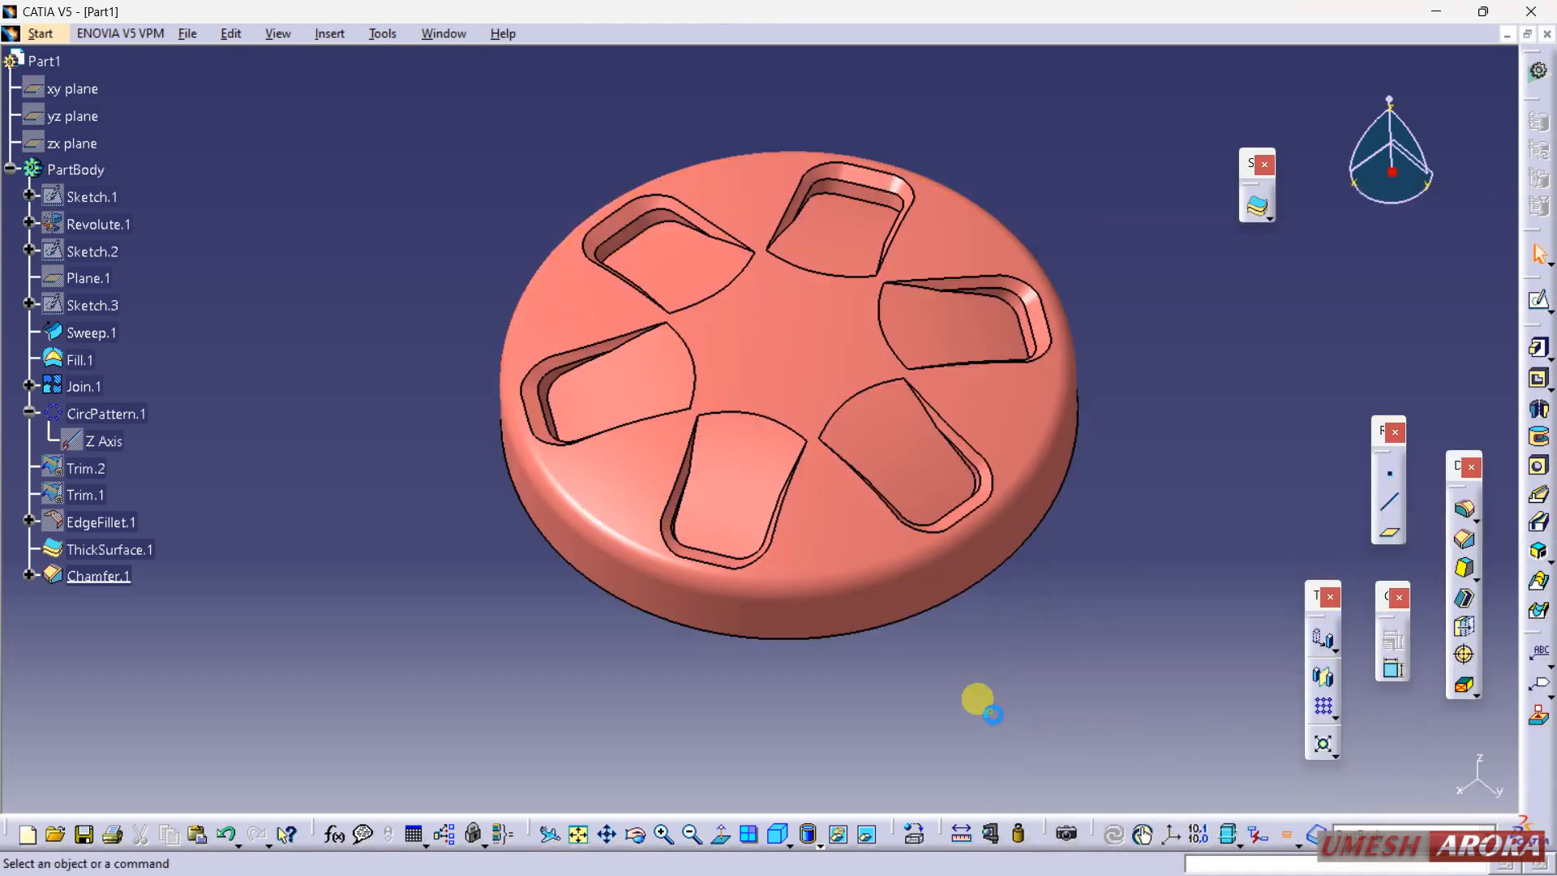
middle_drag(1039, 442, 821, 452)
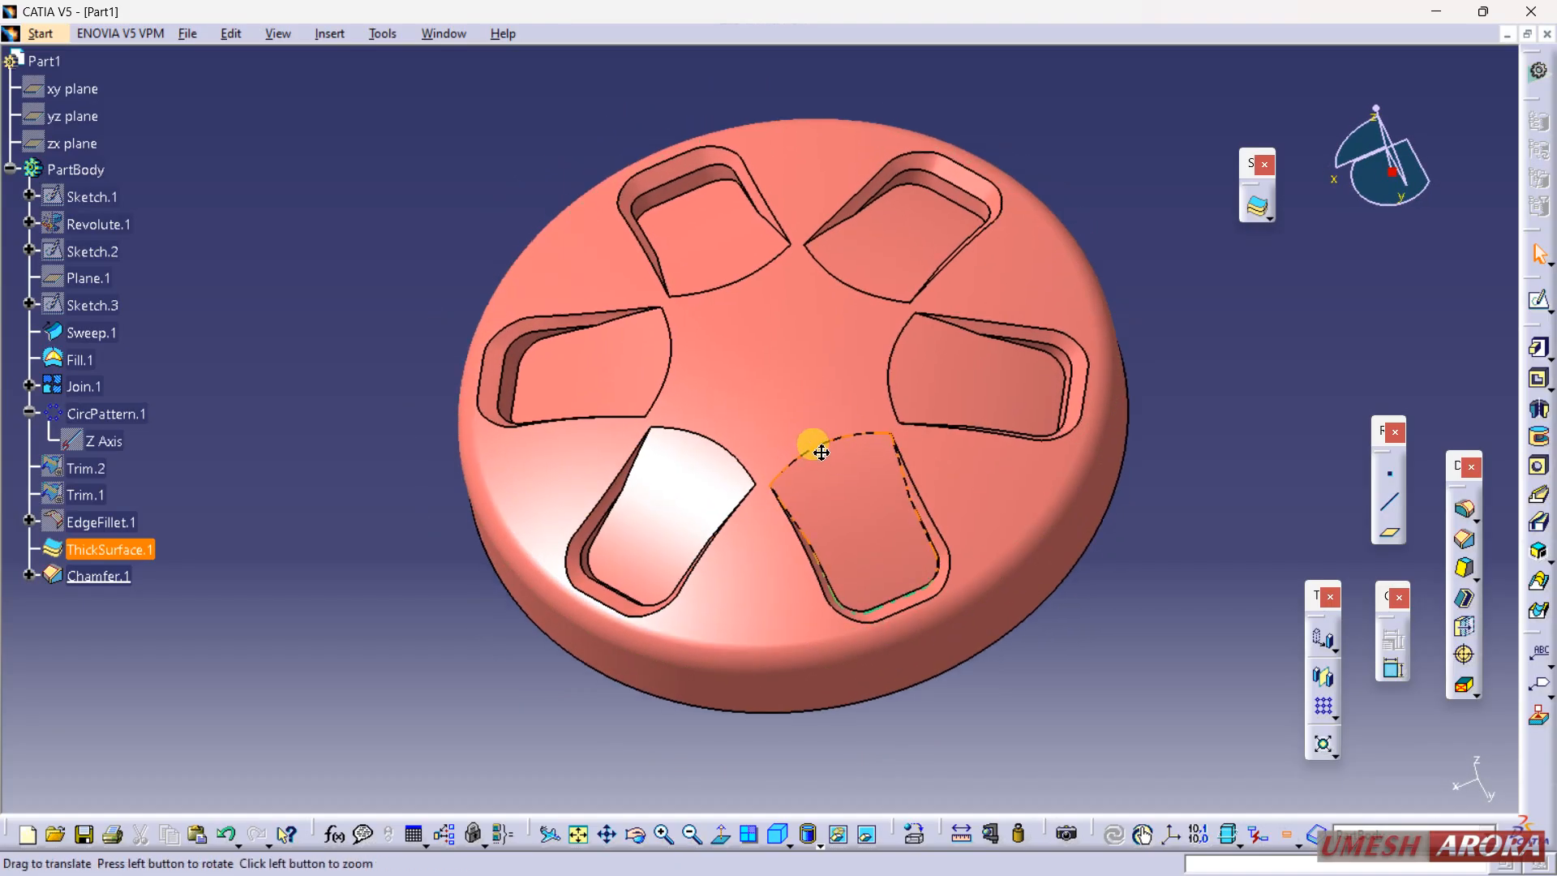
click(1155, 618)
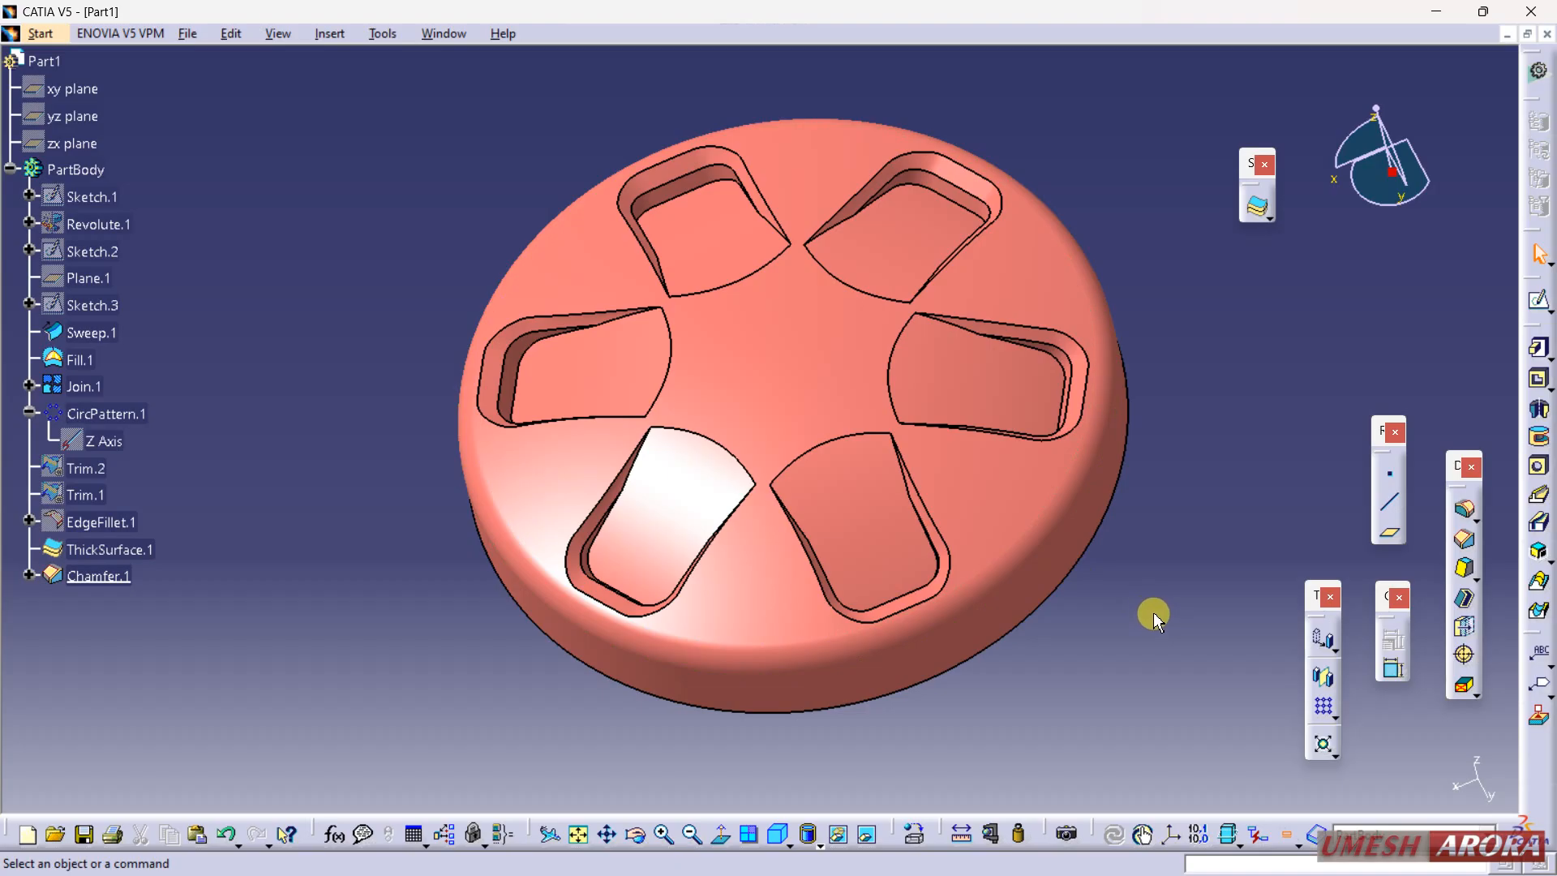